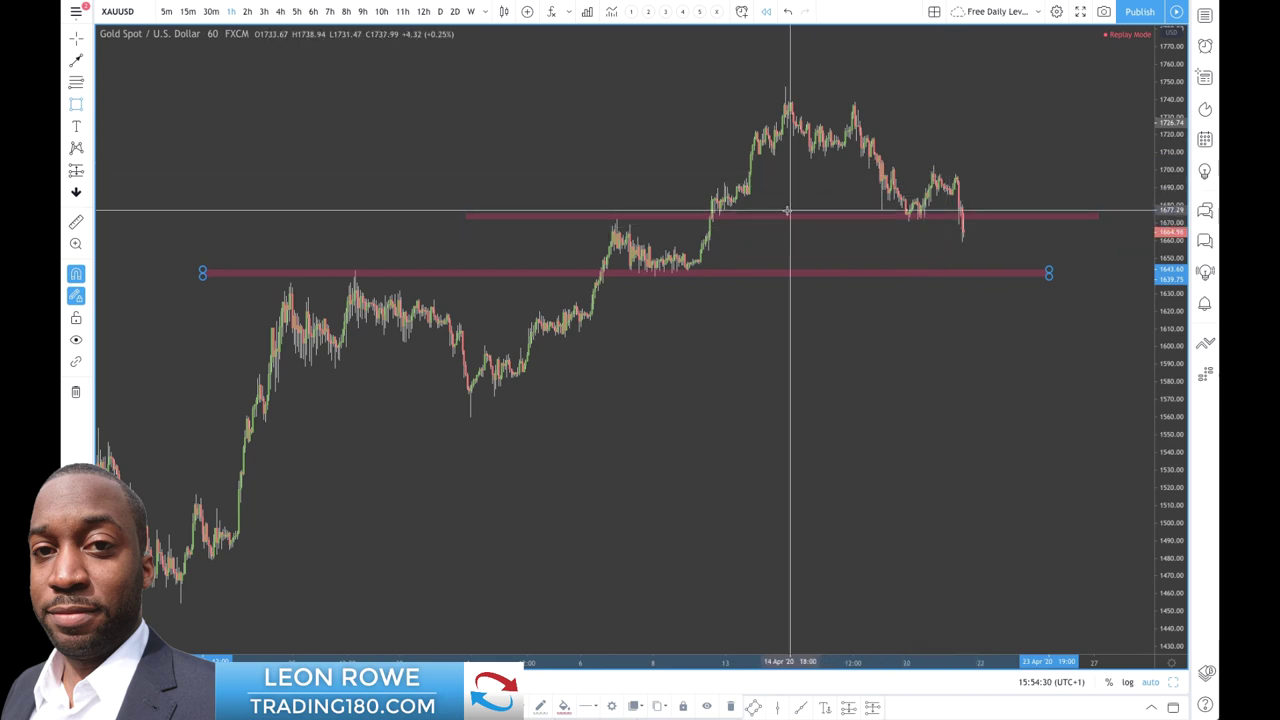
# Step: Examine the hourly gold price action around the two shaded horizontal zones near 1675 and 1642
pyautogui.scroll(1, 843, 227)
pyautogui.scroll(3, 843, 227)
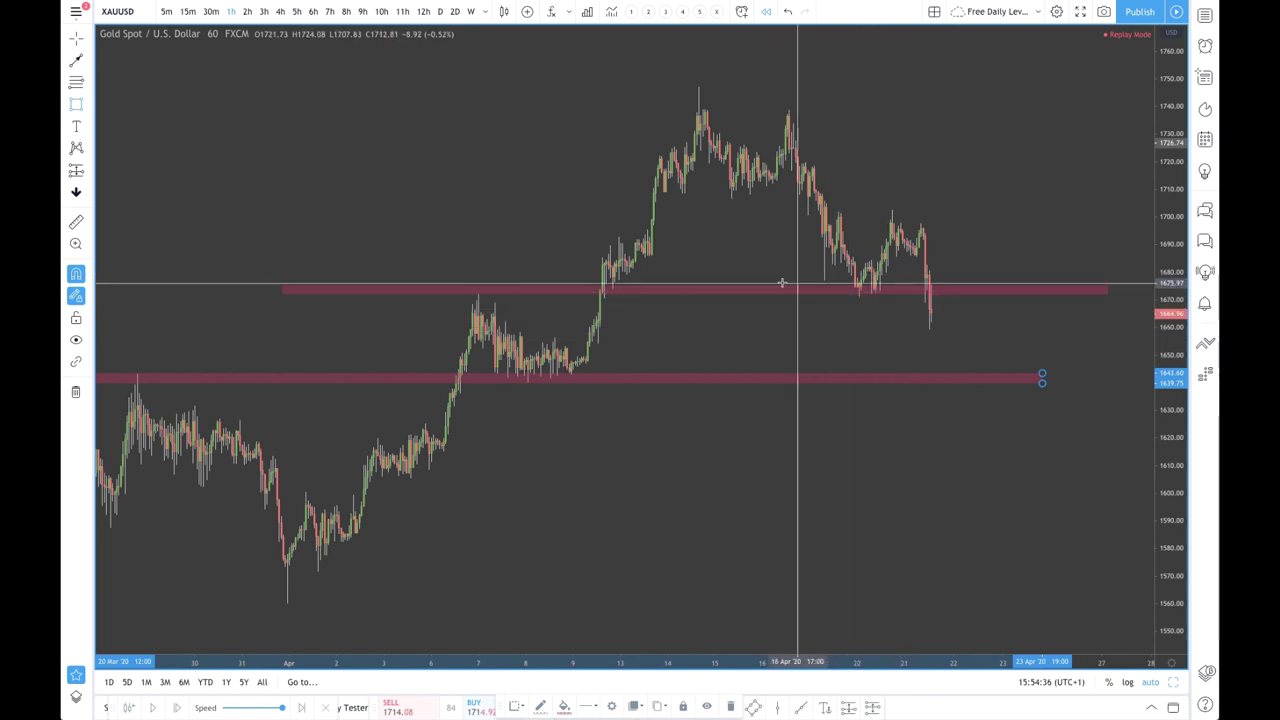
pyautogui.scroll(-1, 651, 312)
pyautogui.scroll(2, 797, 305)
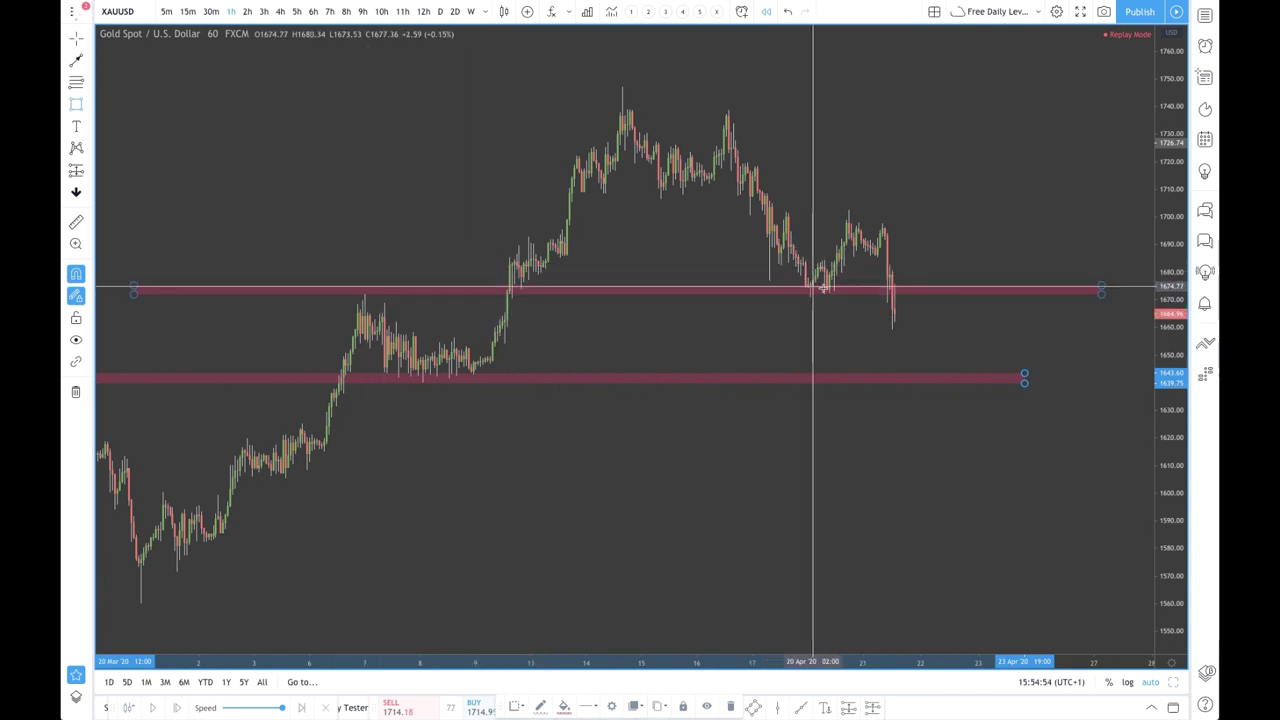
pyautogui.scroll(3, 824, 271)
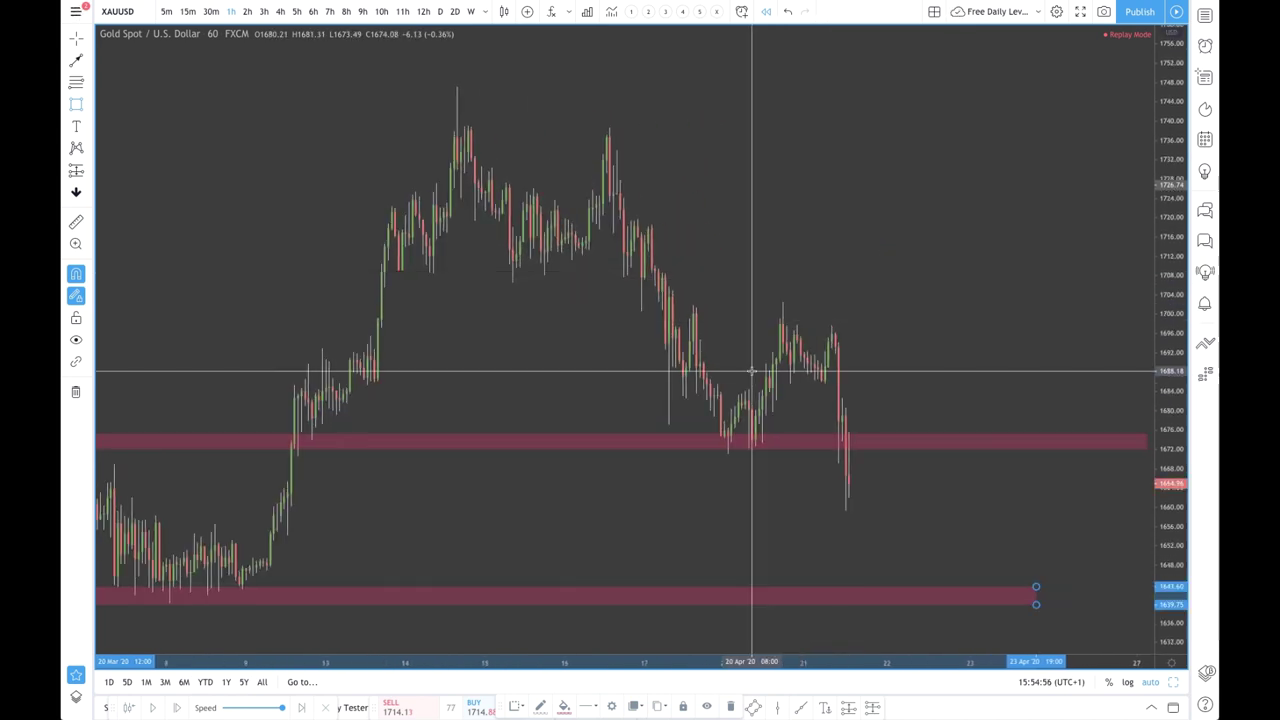
pyautogui.scroll(-1, 751, 375)
pyautogui.scroll(-1, 751, 375)
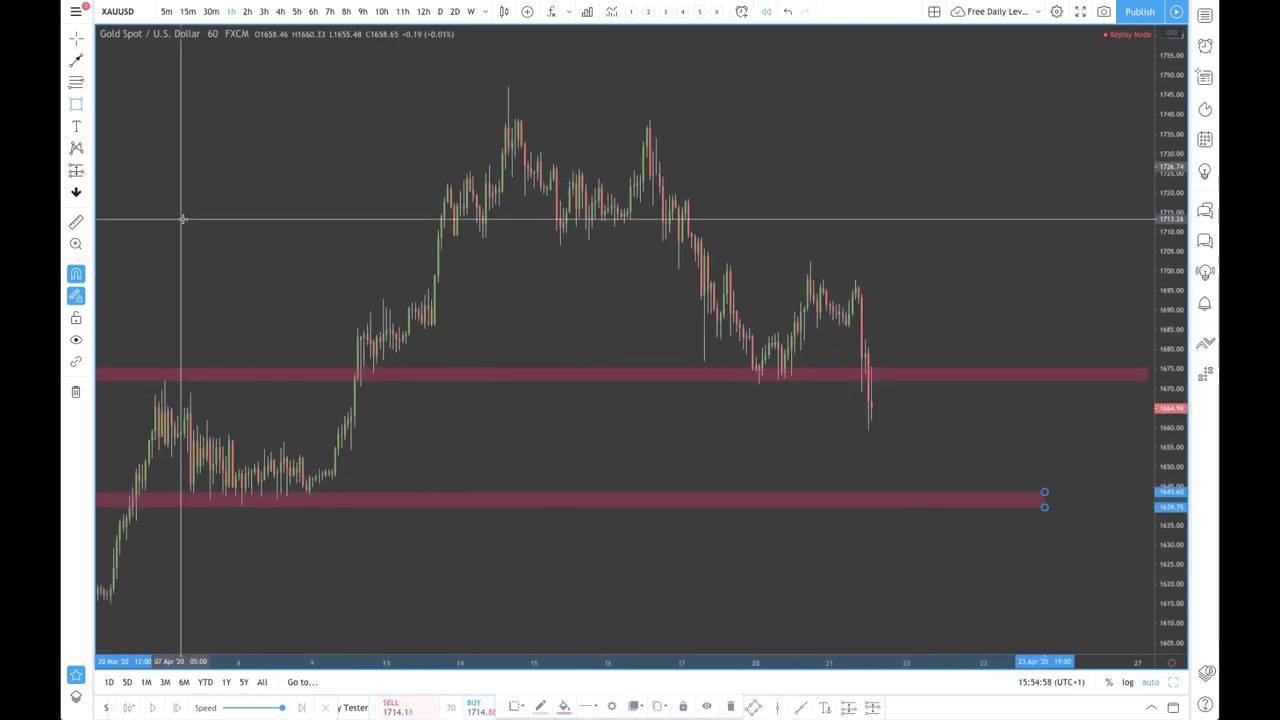
# Step: With the Brush, handwrite the notes "Bo", "Rt" and "Lv" on three lines in the empty area before the rally and circle them
pyautogui.click(87, 105)
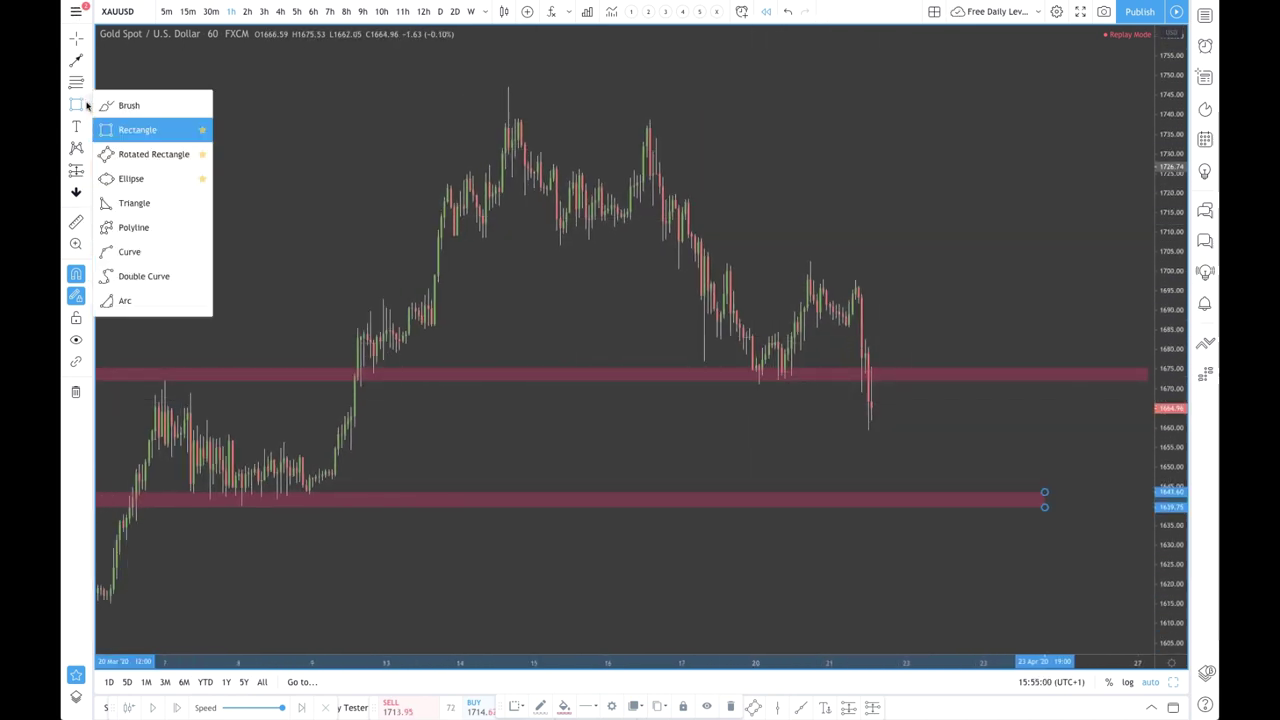
pyautogui.click(127, 106)
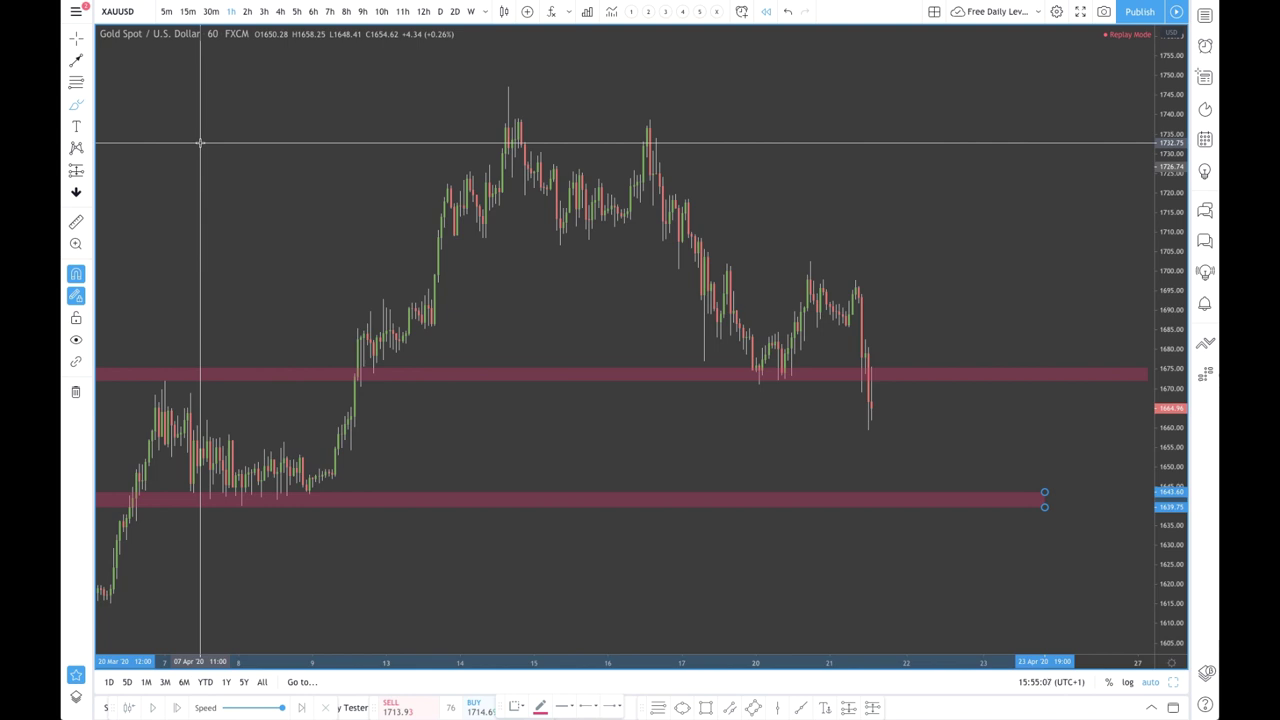
pyautogui.moveTo(171, 145)
pyautogui.mouseDown()
pyautogui.moveTo(206, 94)
pyautogui.moveTo(158, 150)
pyautogui.mouseUp()
pyautogui.moveTo(217, 114); pyautogui.dragTo(216, 118)
pyautogui.moveTo(181, 182)
pyautogui.mouseDown()
pyautogui.moveTo(187, 207)
pyautogui.moveTo(189, 163)
pyautogui.moveTo(221, 195)
pyautogui.mouseUp()
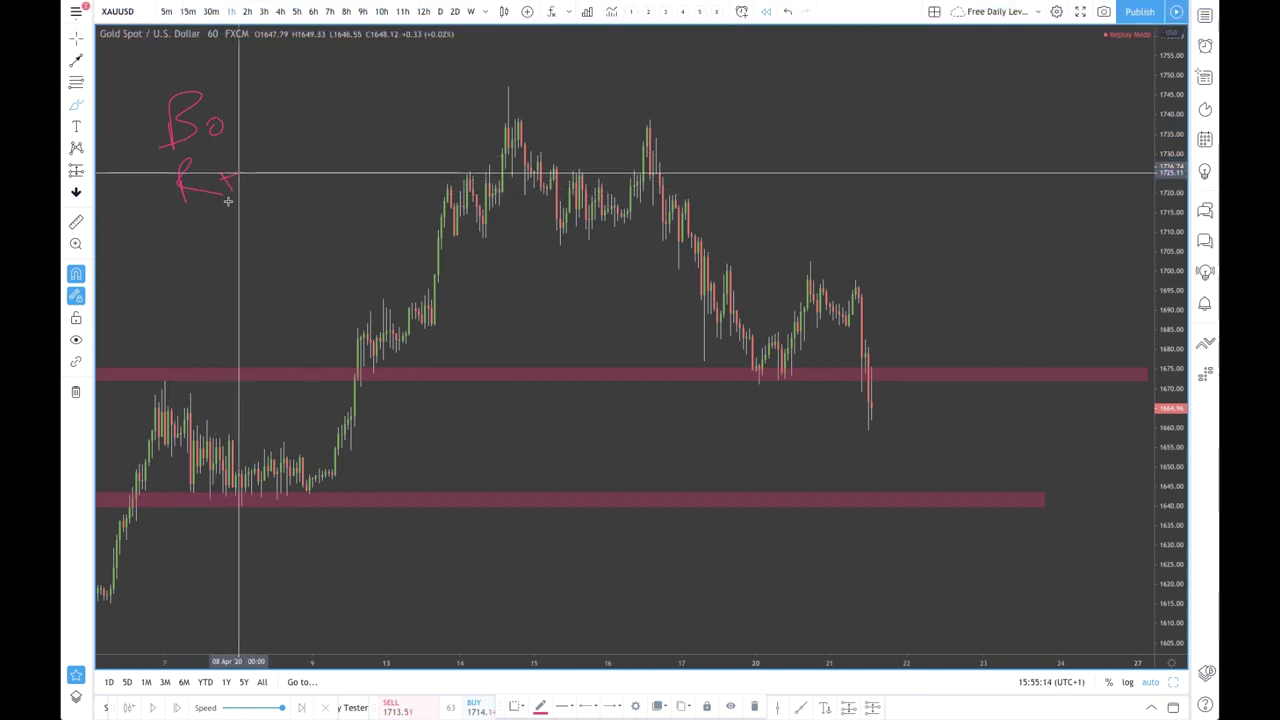
pyautogui.moveTo(207, 255); pyautogui.dragTo(240, 212)
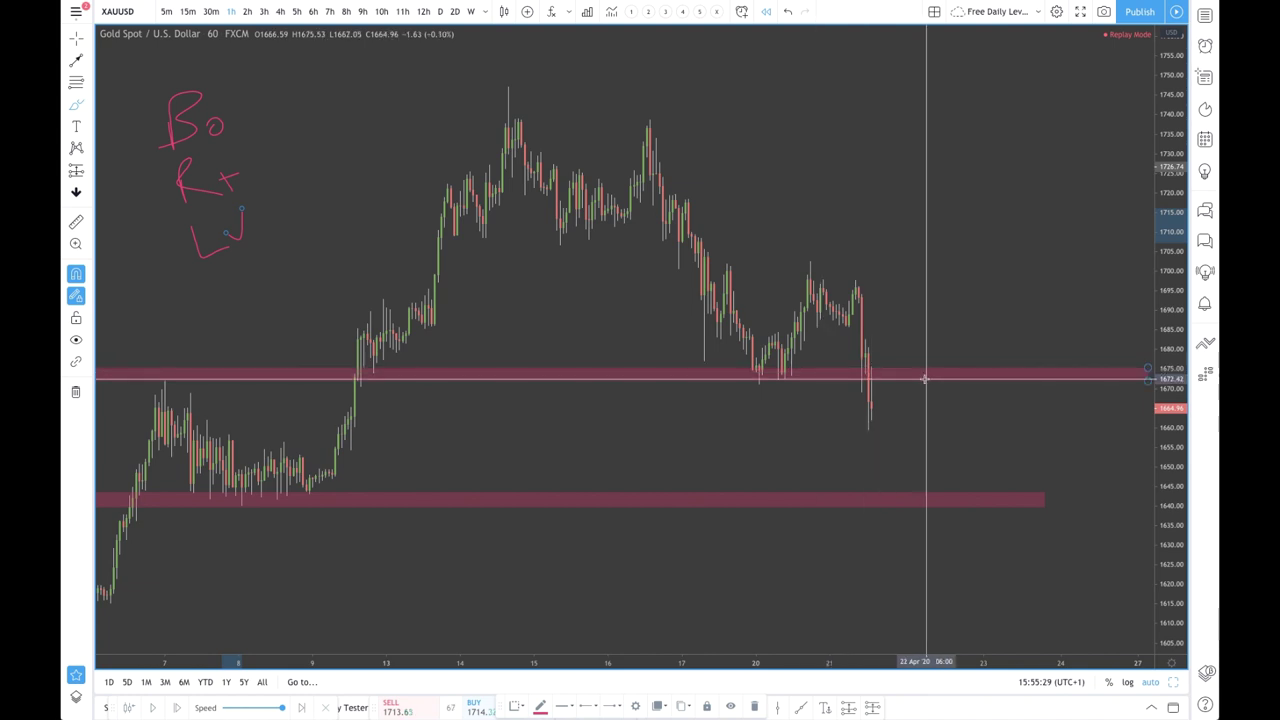
pyautogui.scroll(-2, 857, 378)
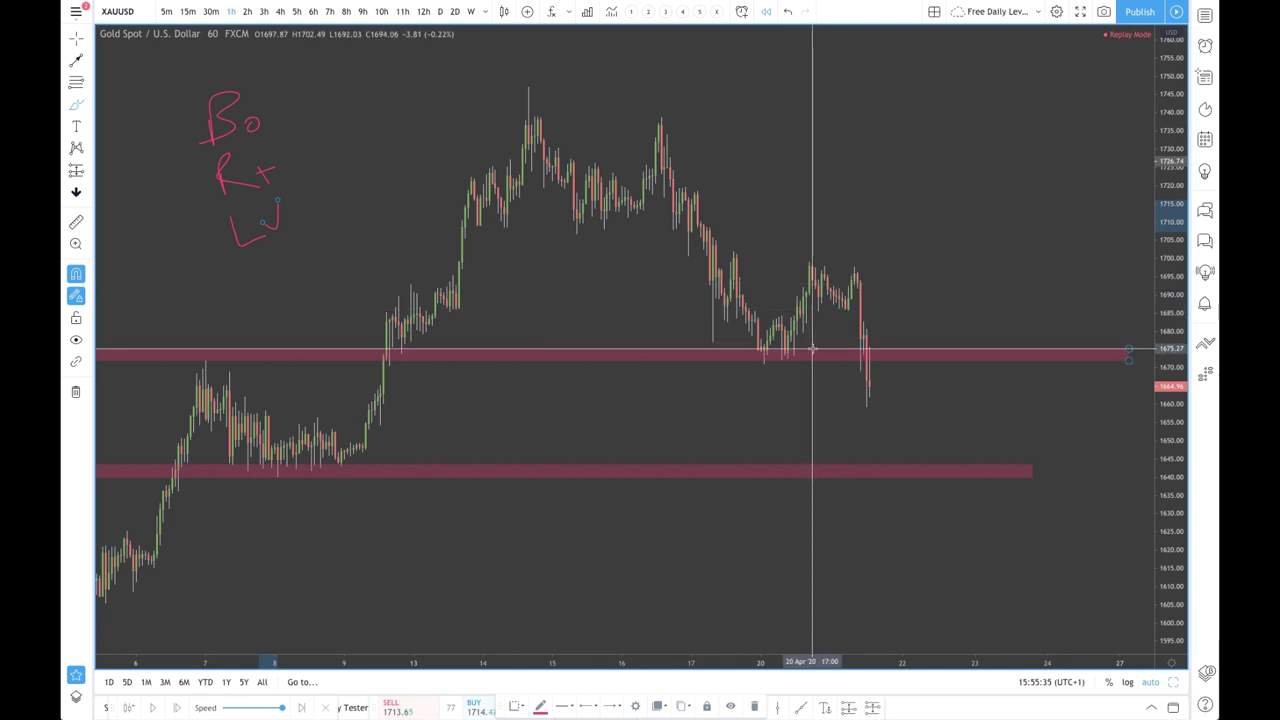
pyautogui.moveTo(242, 83)
pyautogui.mouseDown()
pyautogui.moveTo(180, 205)
pyautogui.moveTo(297, 251)
pyautogui.moveTo(263, 86)
pyautogui.moveTo(238, 81)
pyautogui.mouseUp()
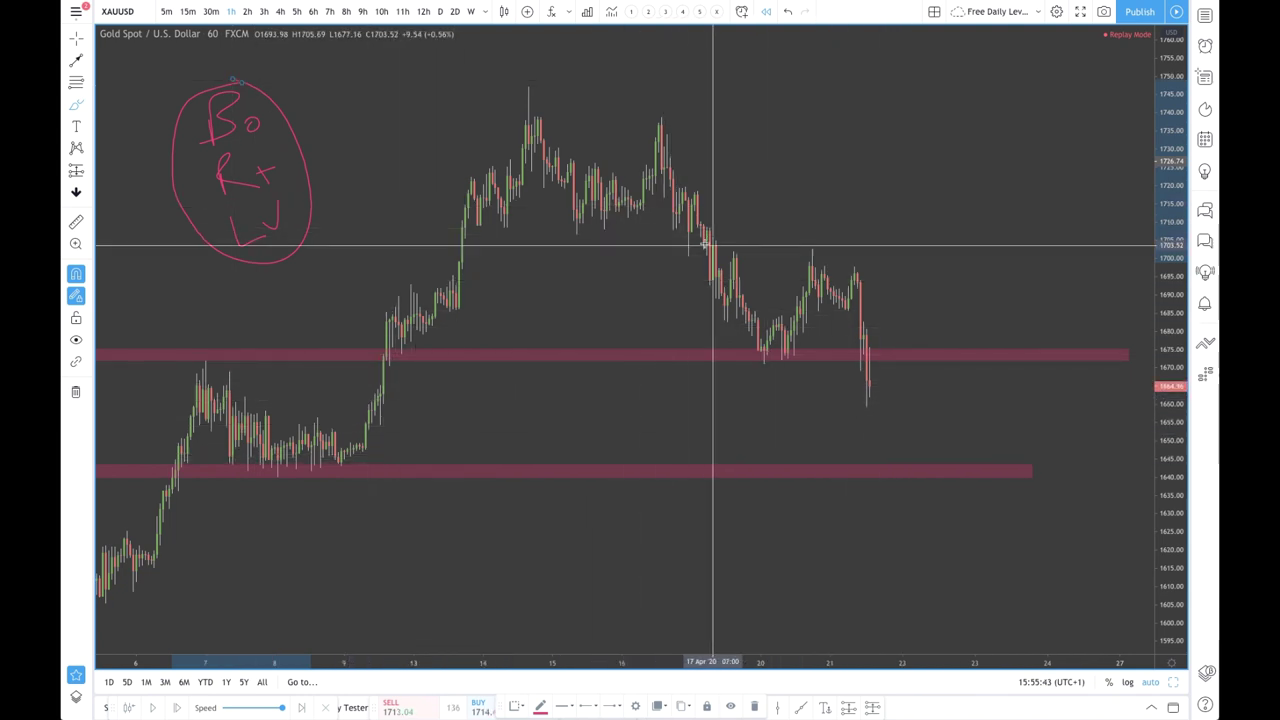
# Step: Trace the decline from the 16 April high and its rebound, circling the double bottom and the 21 April drop at the upper zone
pyautogui.moveTo(661, 120)
pyautogui.mouseDown()
pyautogui.moveTo(759, 366)
pyautogui.moveTo(815, 279)
pyautogui.moveTo(766, 354)
pyautogui.moveTo(785, 325)
pyautogui.mouseUp()
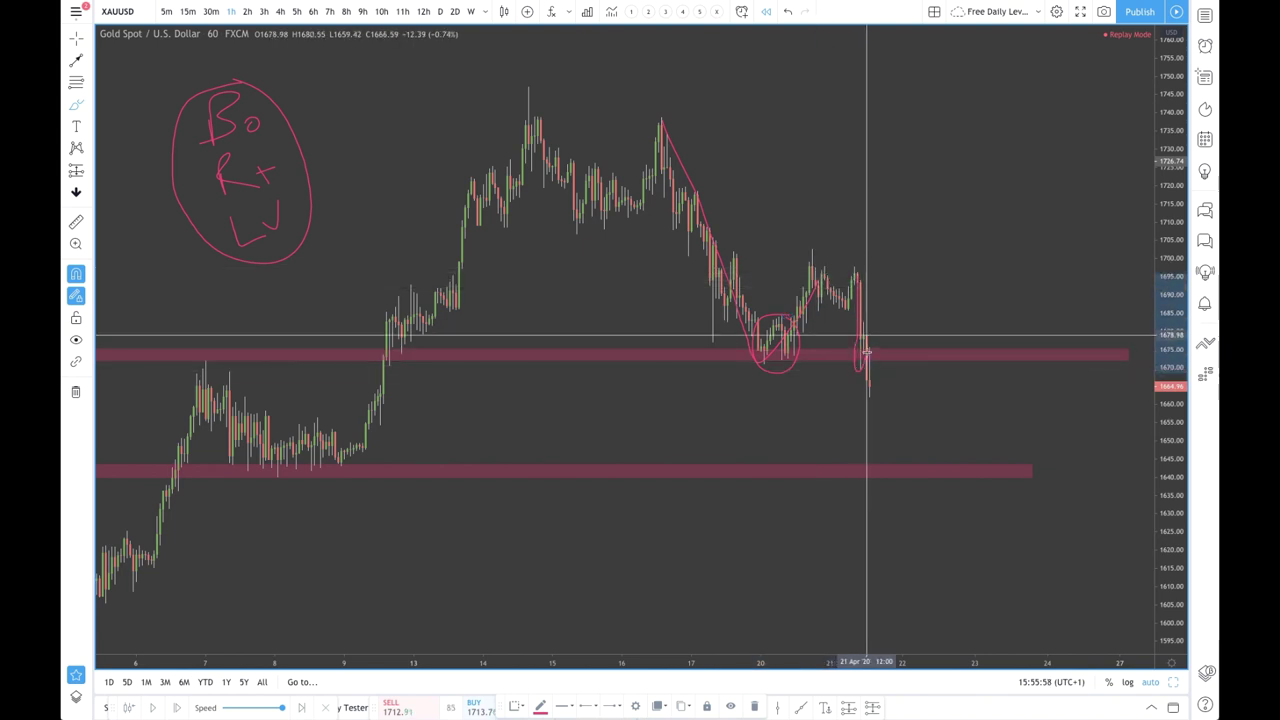
pyautogui.scroll(6, 855, 275)
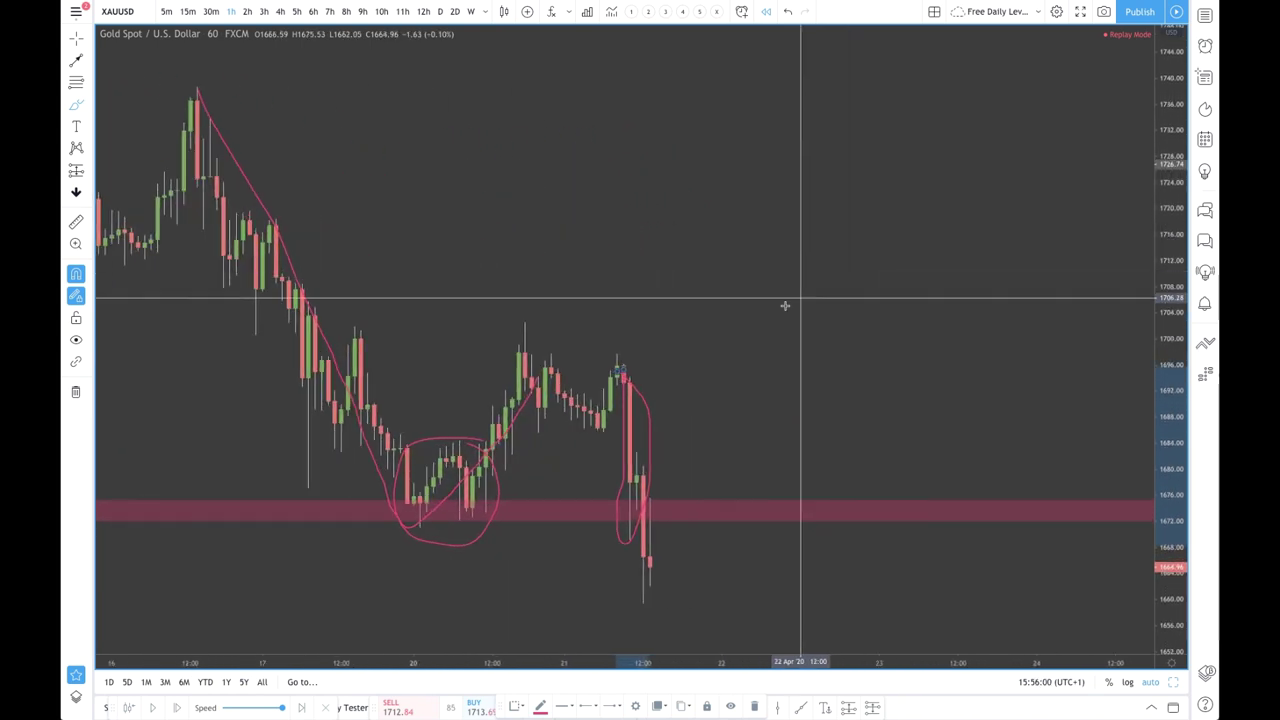
pyautogui.scroll(3, 740, 390)
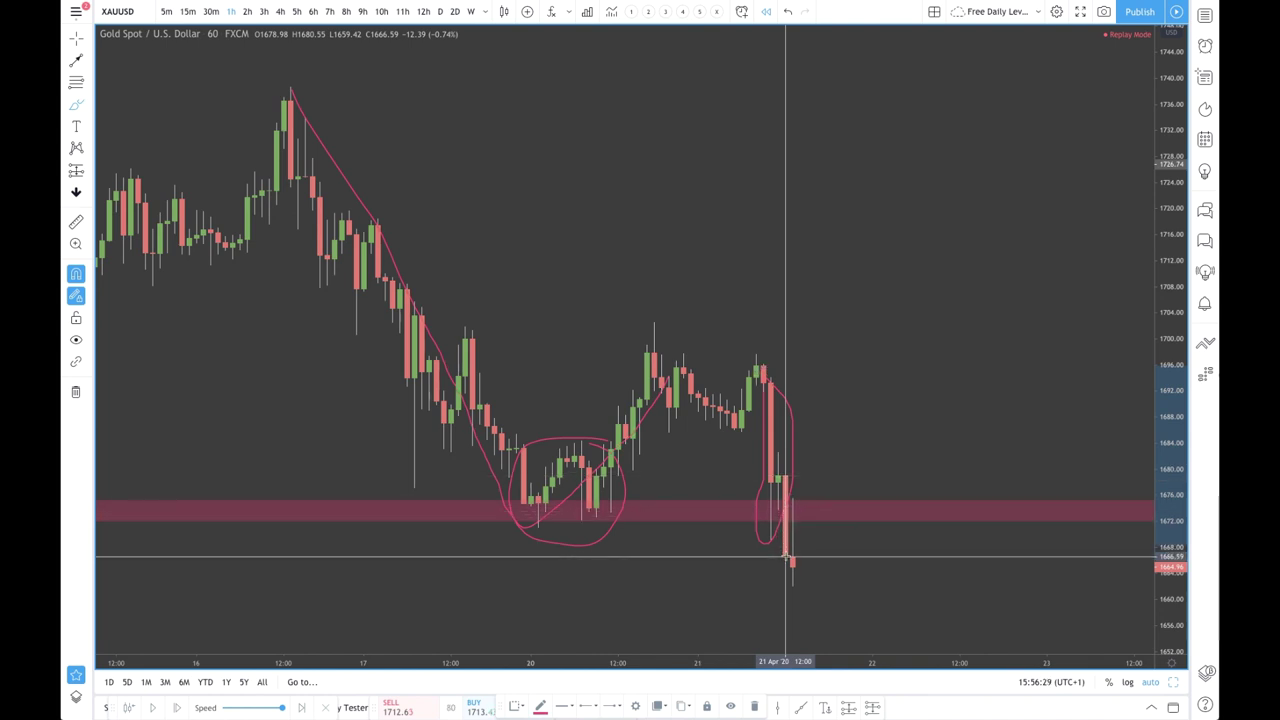
# Step: Place a Short Position with its entry at 1666.59, the close of the breakdown candle, and its stop at 1683.43
pyautogui.click(88, 172)
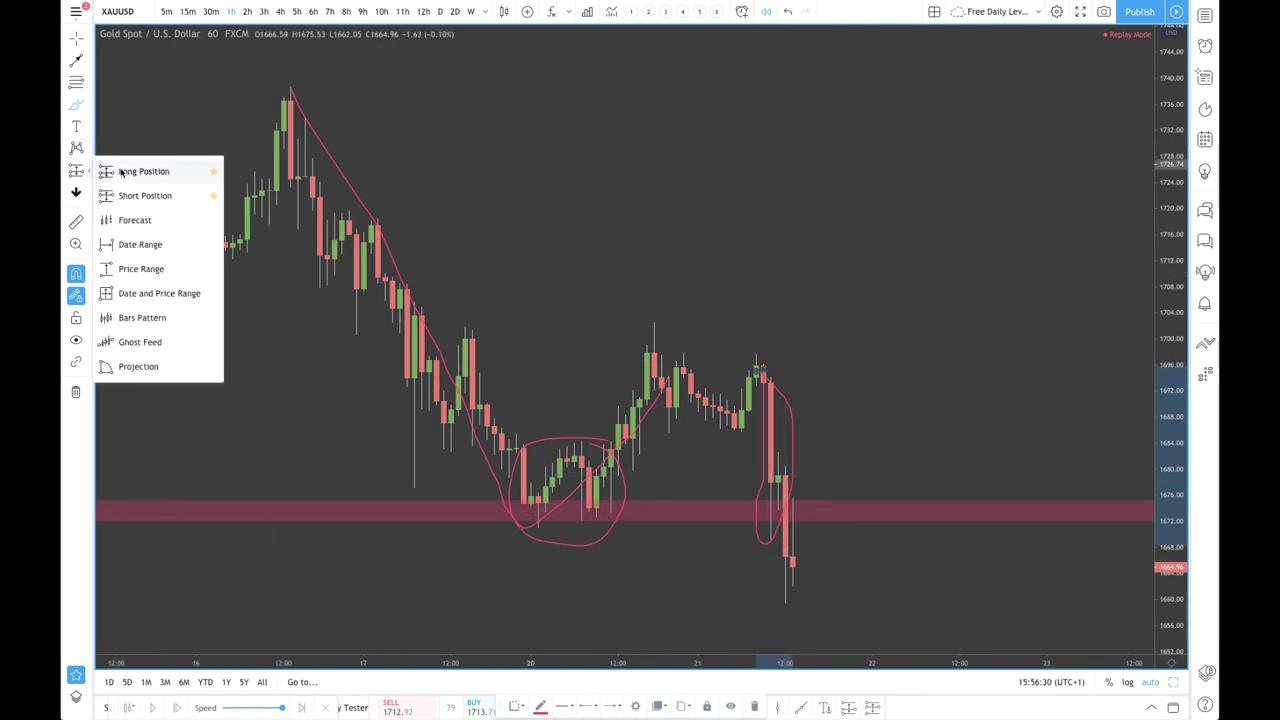
pyautogui.click(141, 196)
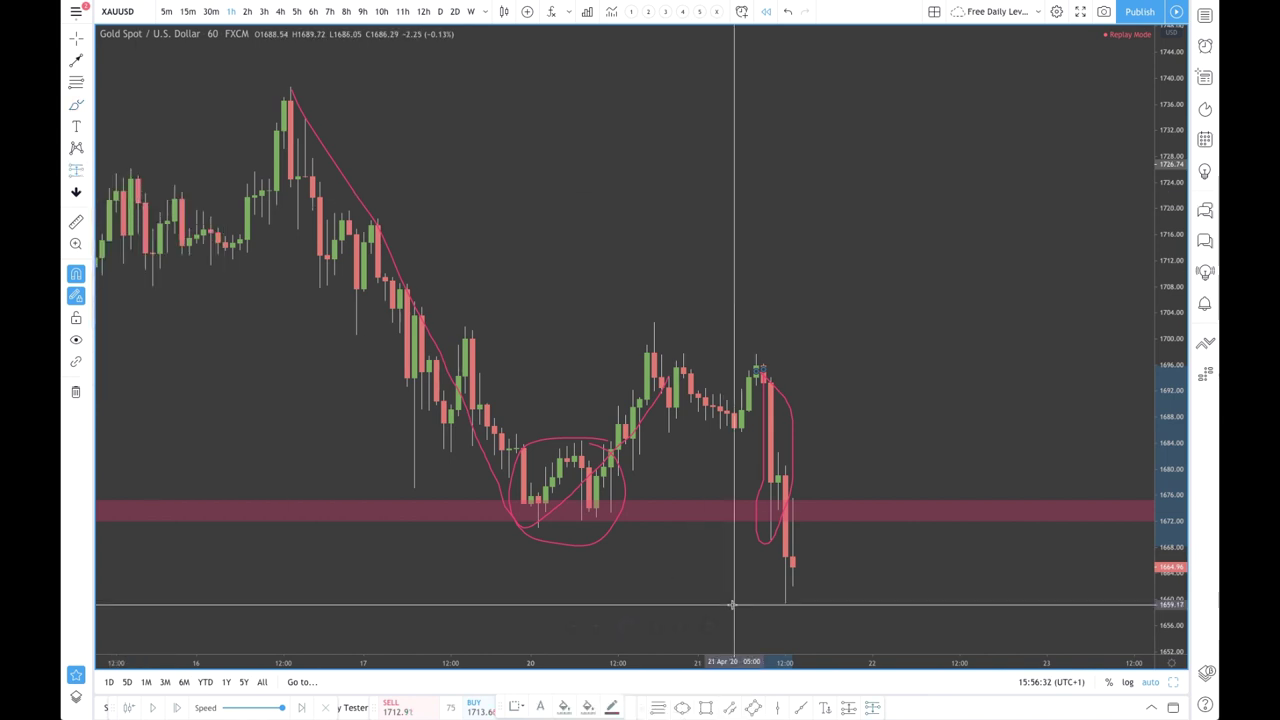
pyautogui.click(785, 556)
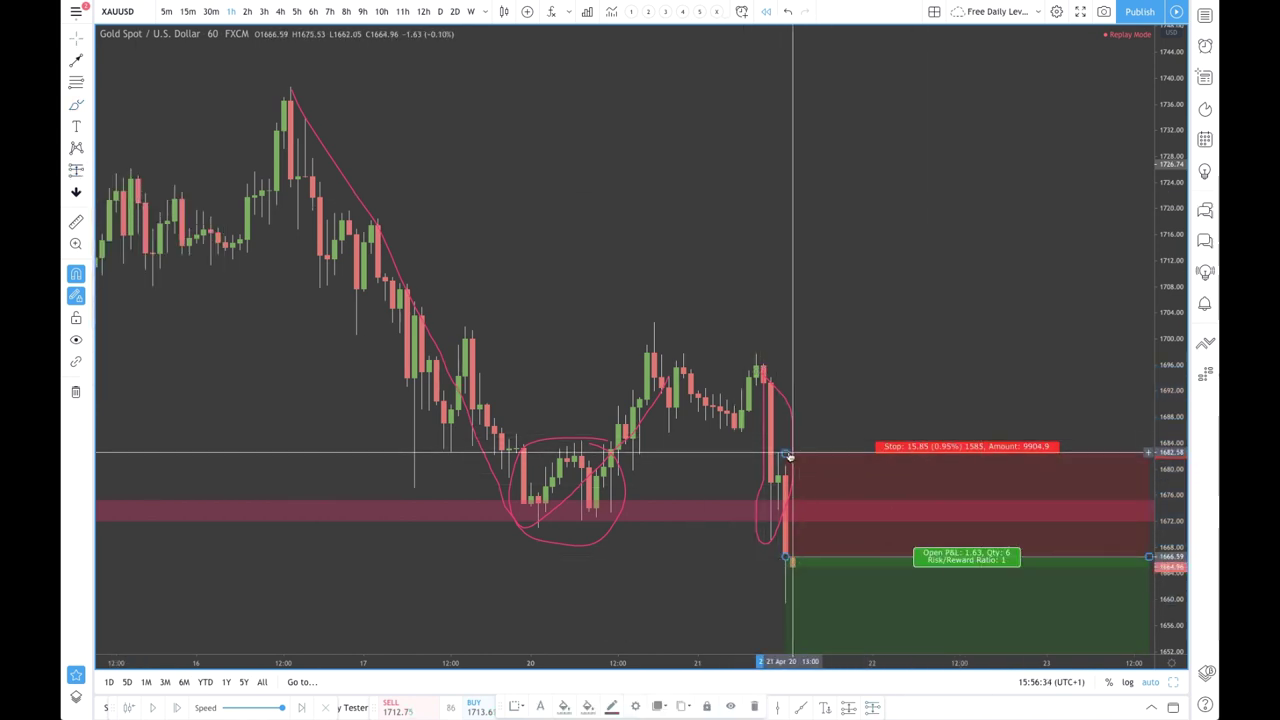
pyautogui.moveTo(785, 454); pyautogui.dragTo(827, 447)
pyautogui.scroll(-5, 749, 505)
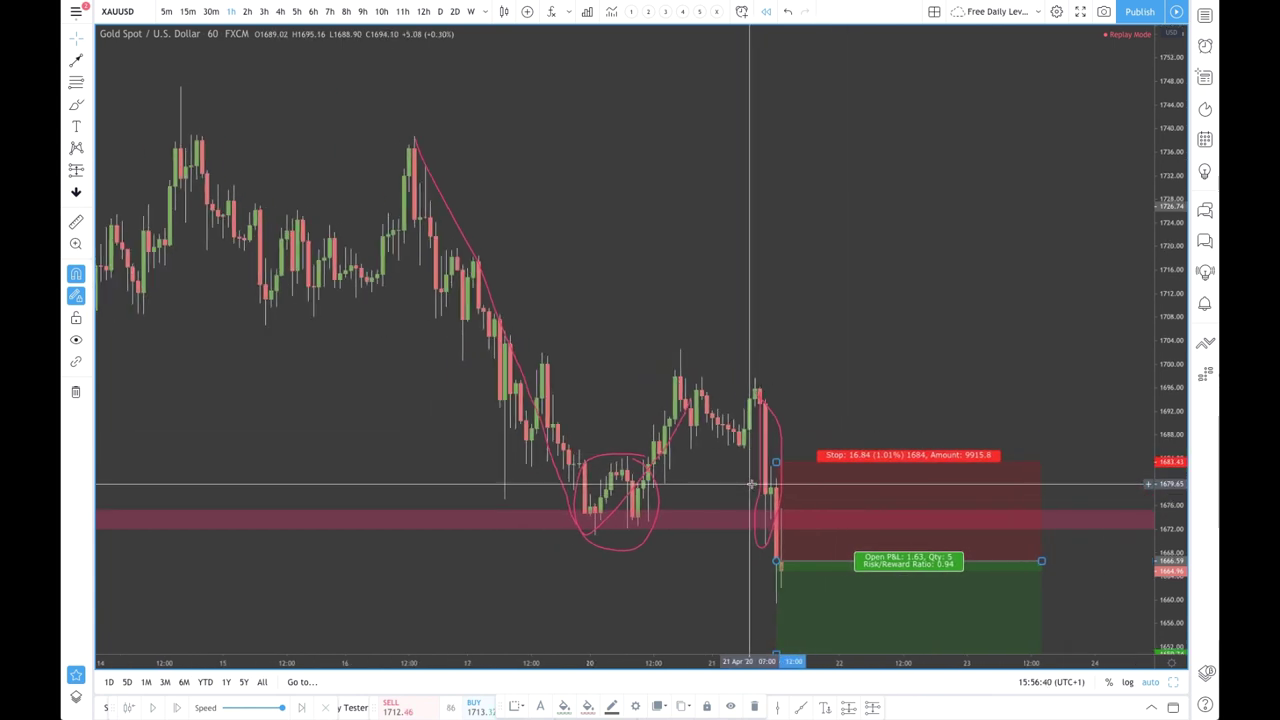
pyautogui.scroll(5, 760, 521)
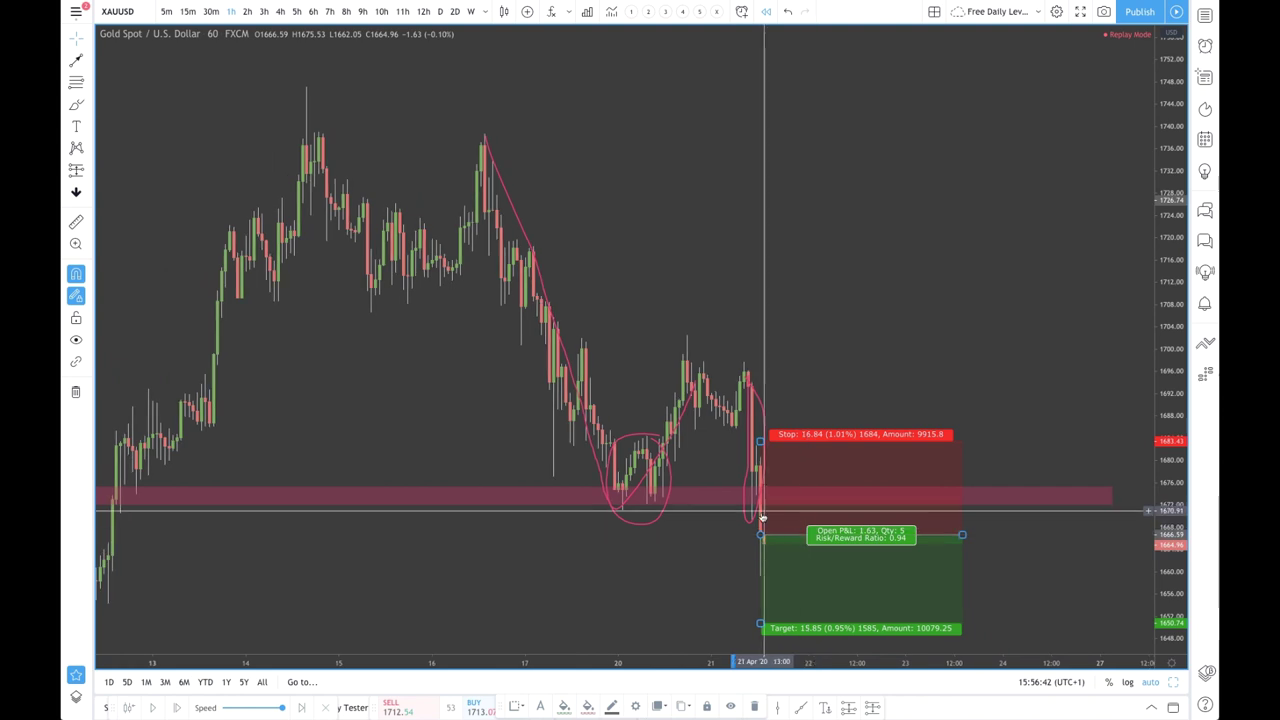
# Step: Switch the chart to the 15-minute timeframe and advance the replay by one bar
pyautogui.scroll(1, 760, 521)
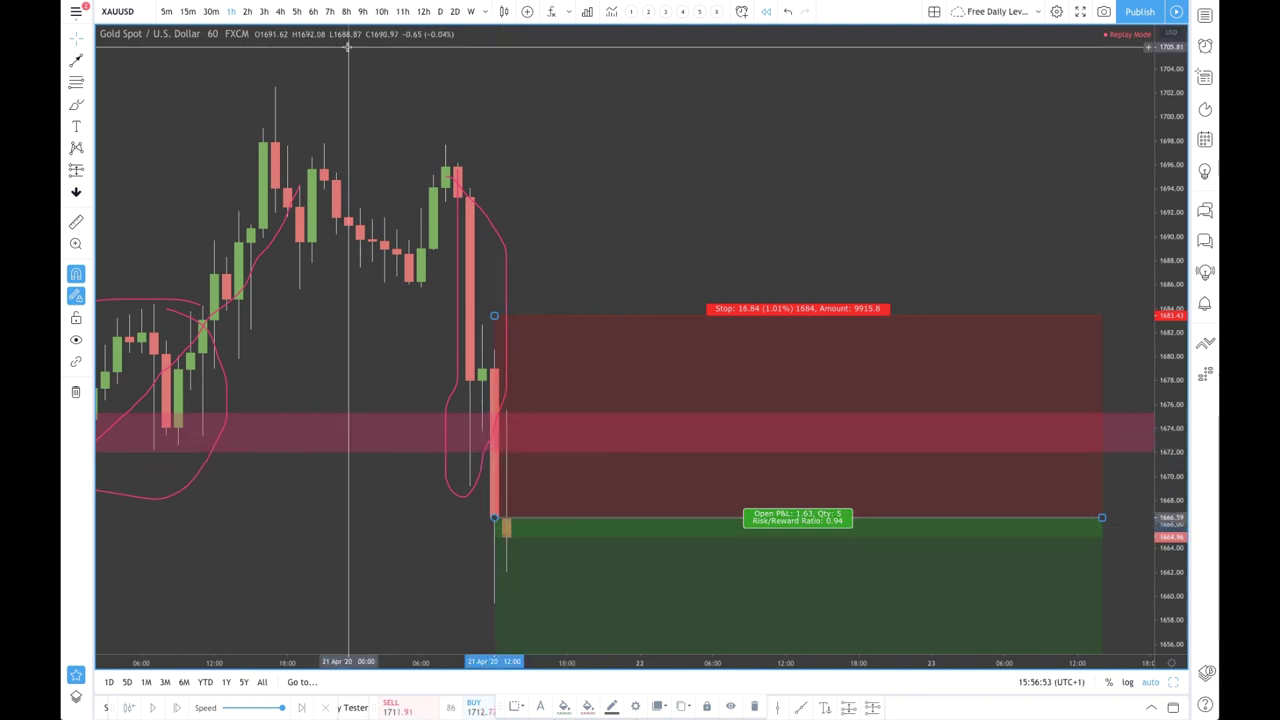
pyautogui.click(186, 11)
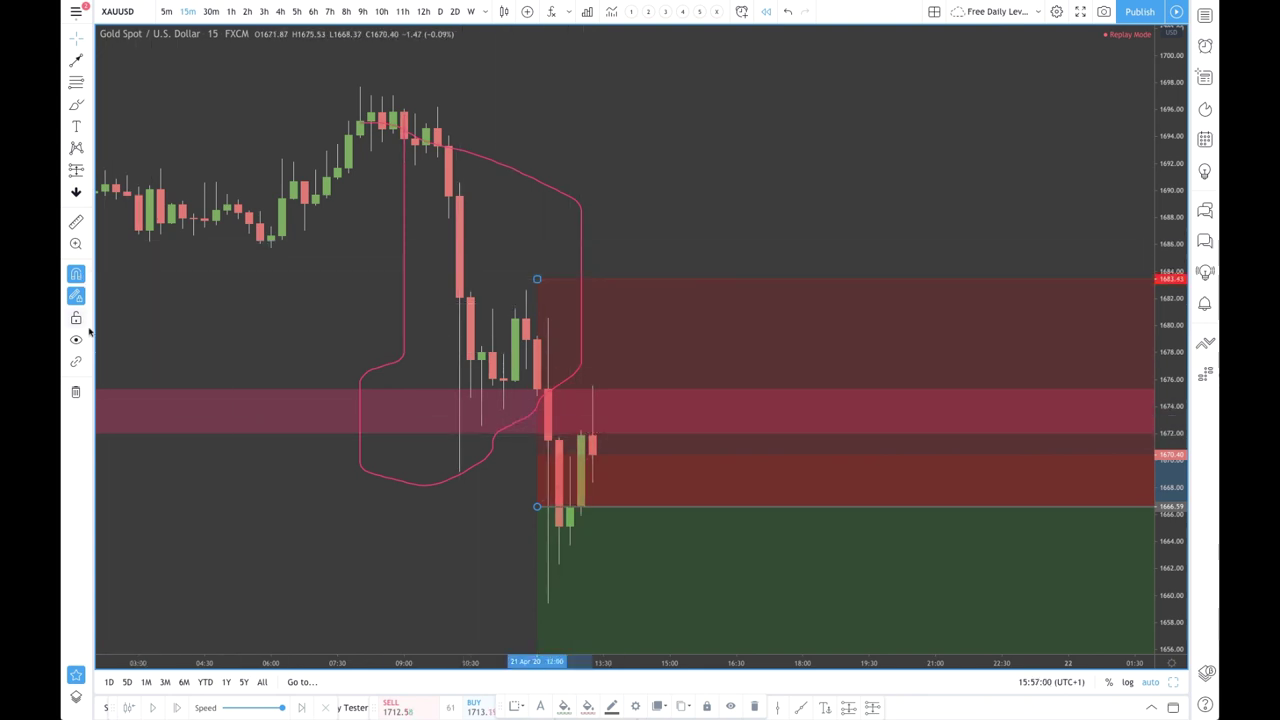
pyautogui.click(177, 709)
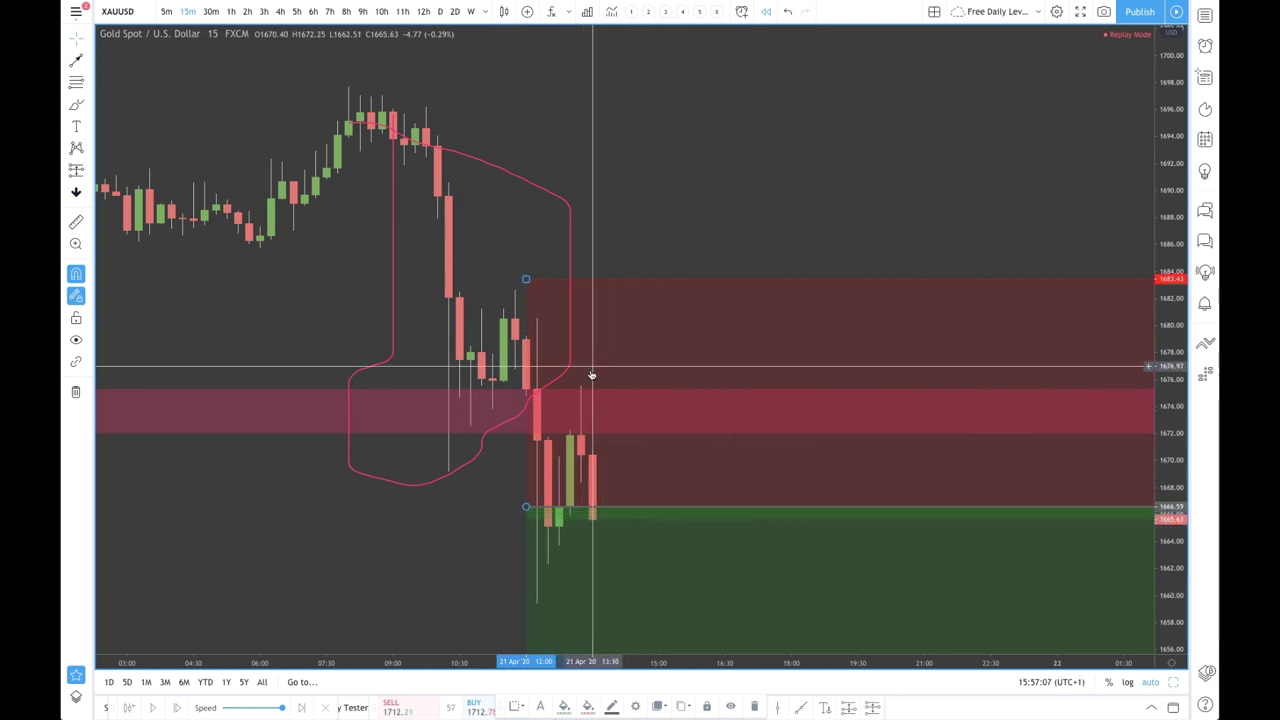
# Step: Tighten the short position's stop to 1676.88, just above the upper shaded zone
pyautogui.moveTo(526, 279); pyautogui.dragTo(642, 360)
pyautogui.scroll(3, 643, 368)
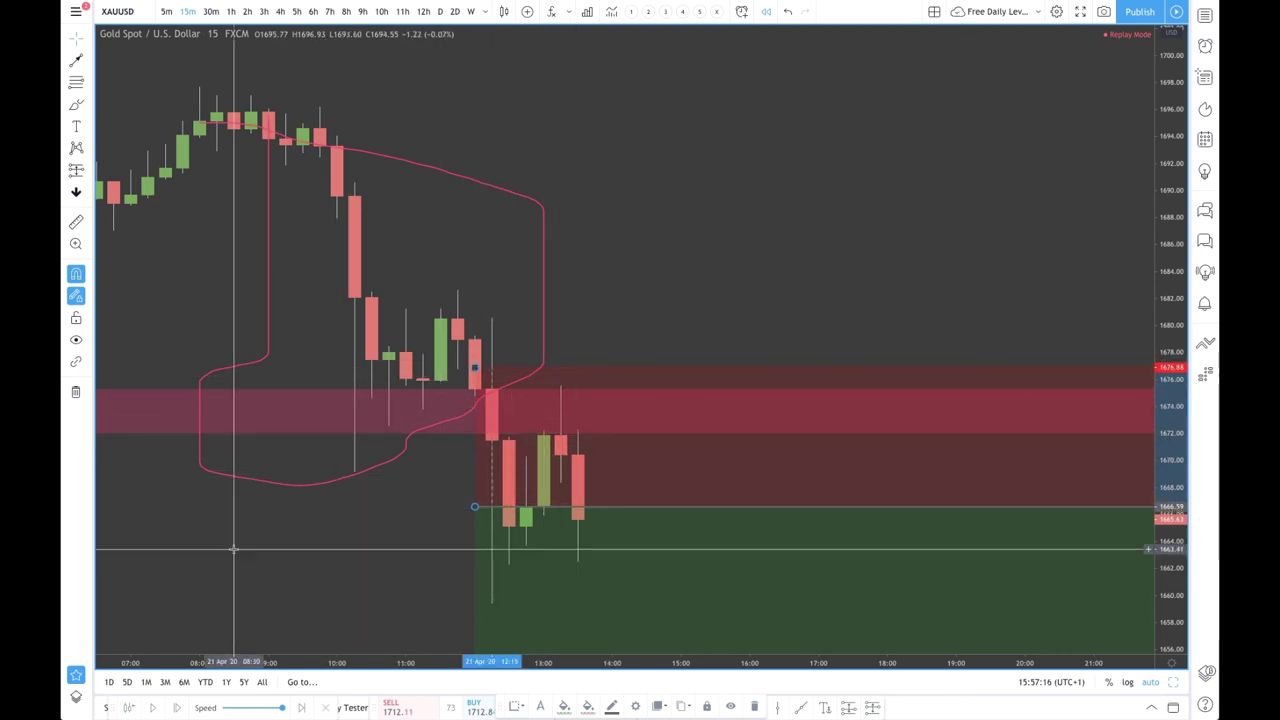
pyautogui.scroll(-5, 451, 558)
pyautogui.scroll(-1, 451, 558)
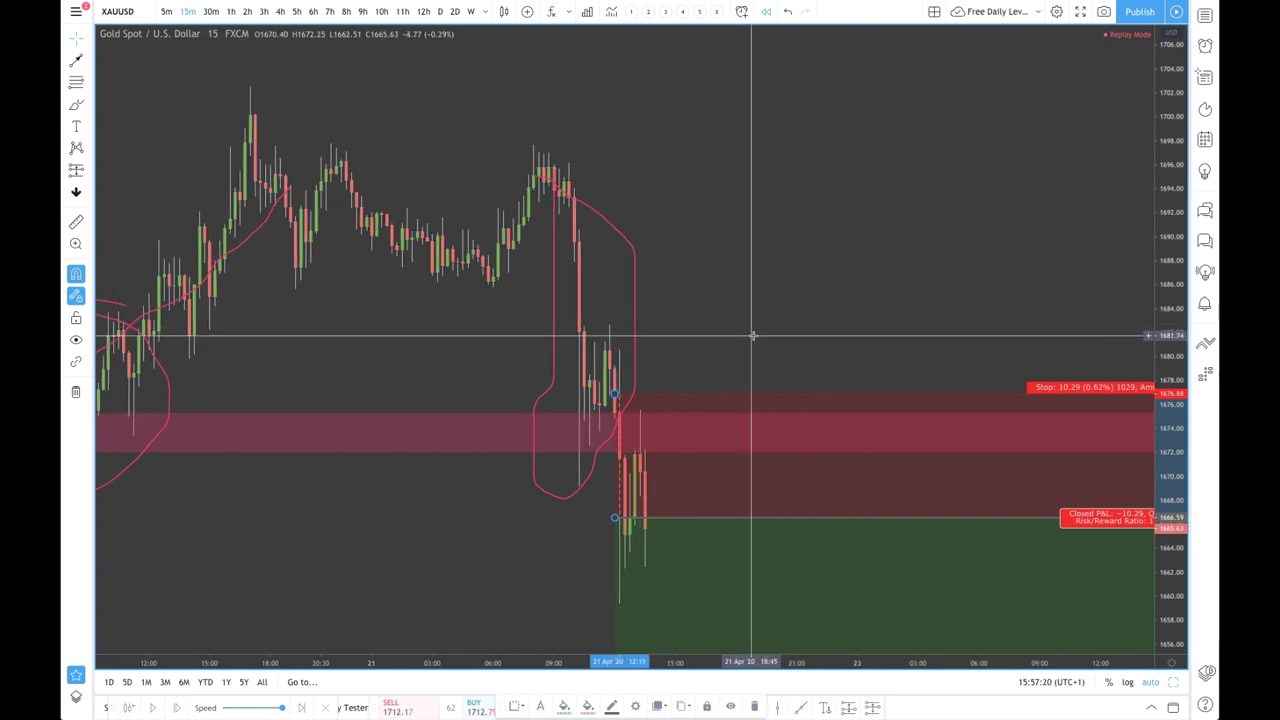
pyautogui.scroll(-5, 753, 337)
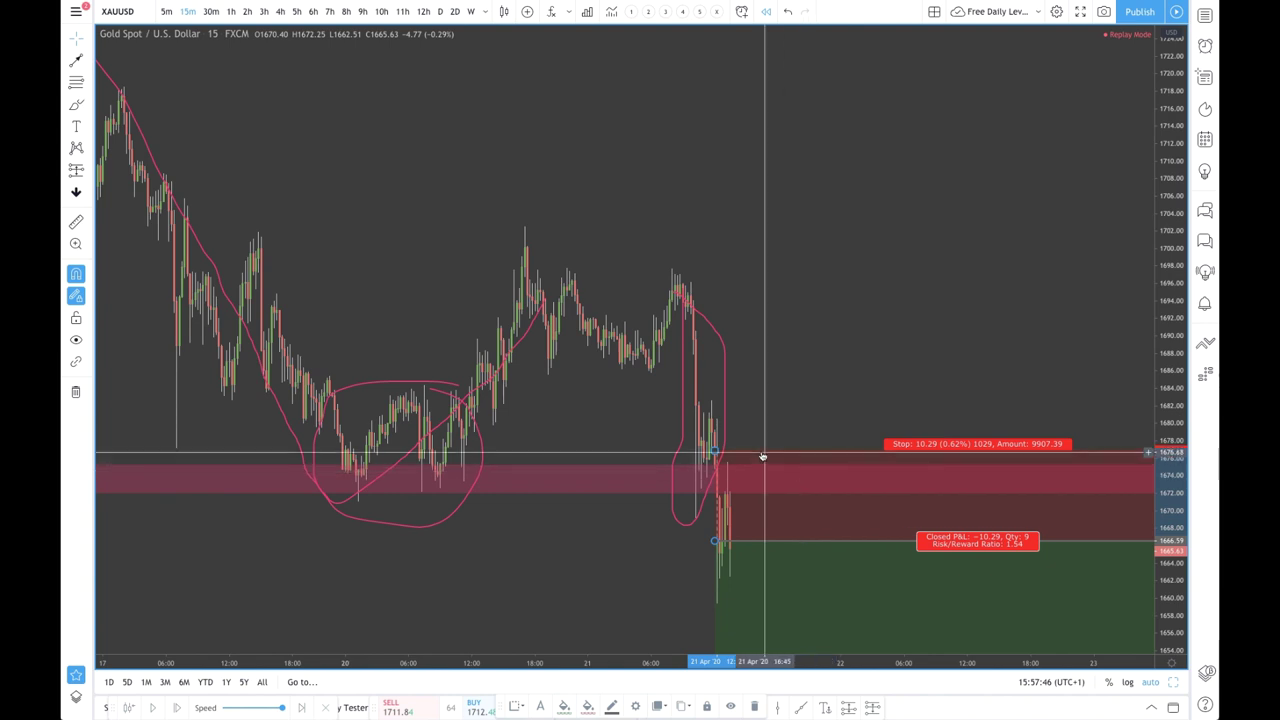
pyautogui.scroll(-5, 820, 466)
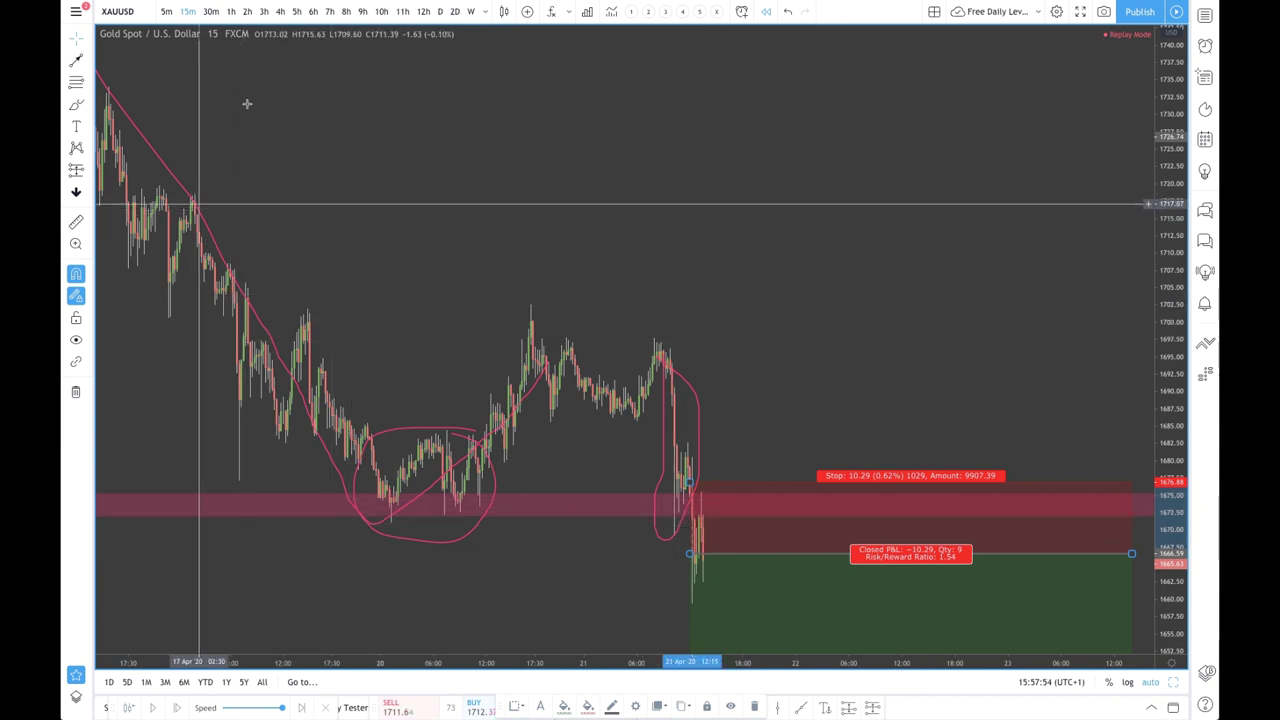
# Step: Return the chart to the 1-hour timeframe and extend the short position's target to 1641.92, inside the lower zone
pyautogui.click(230, 11)
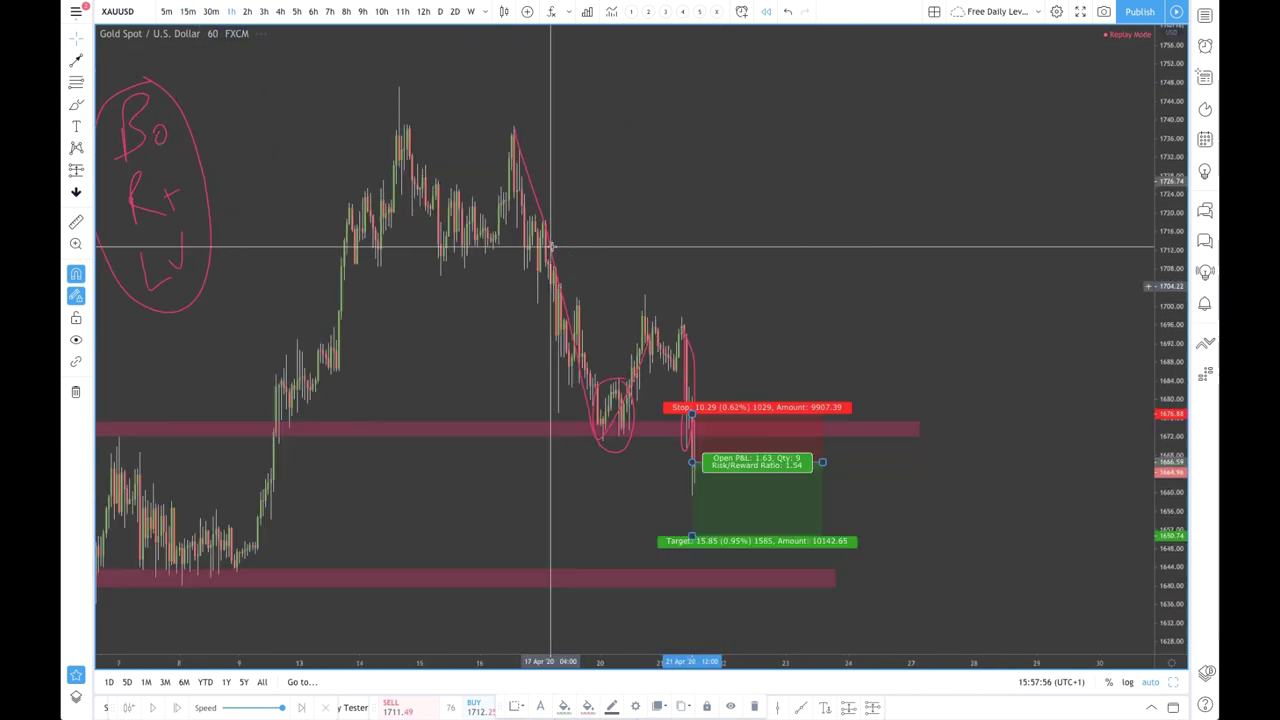
pyautogui.scroll(-5, 563, 331)
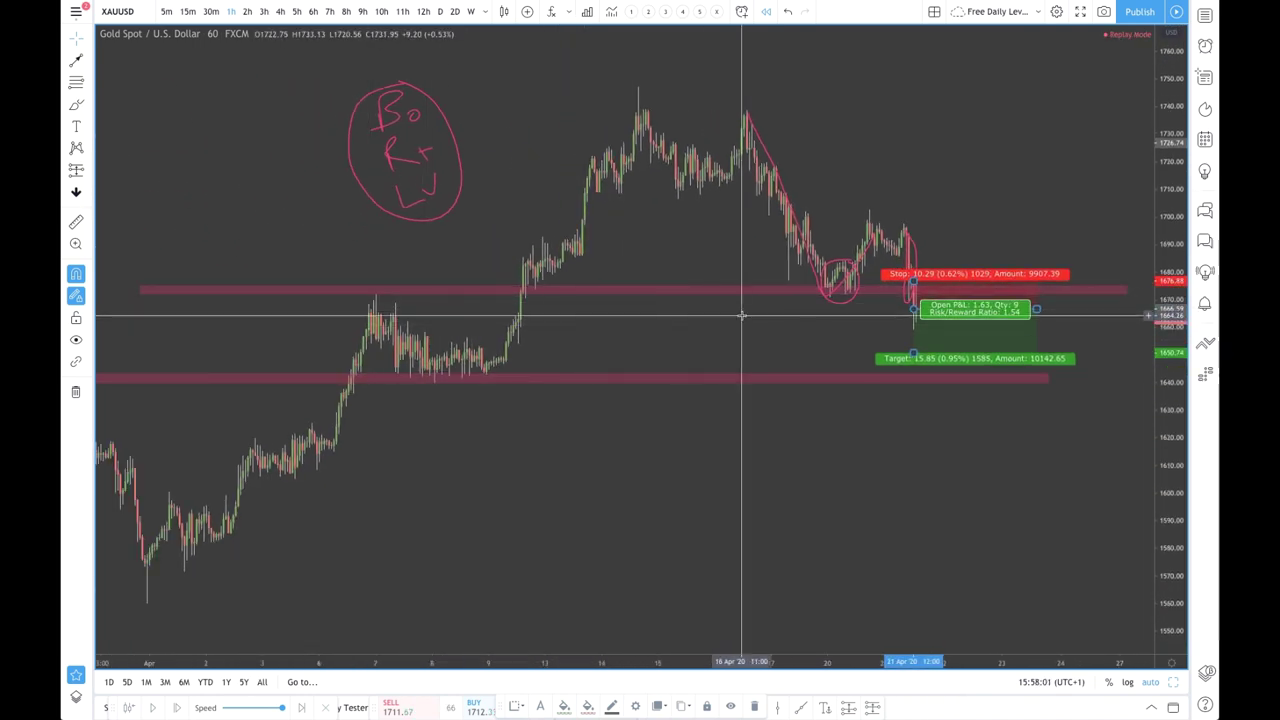
pyautogui.scroll(5, 740, 314)
pyautogui.scroll(3, 838, 430)
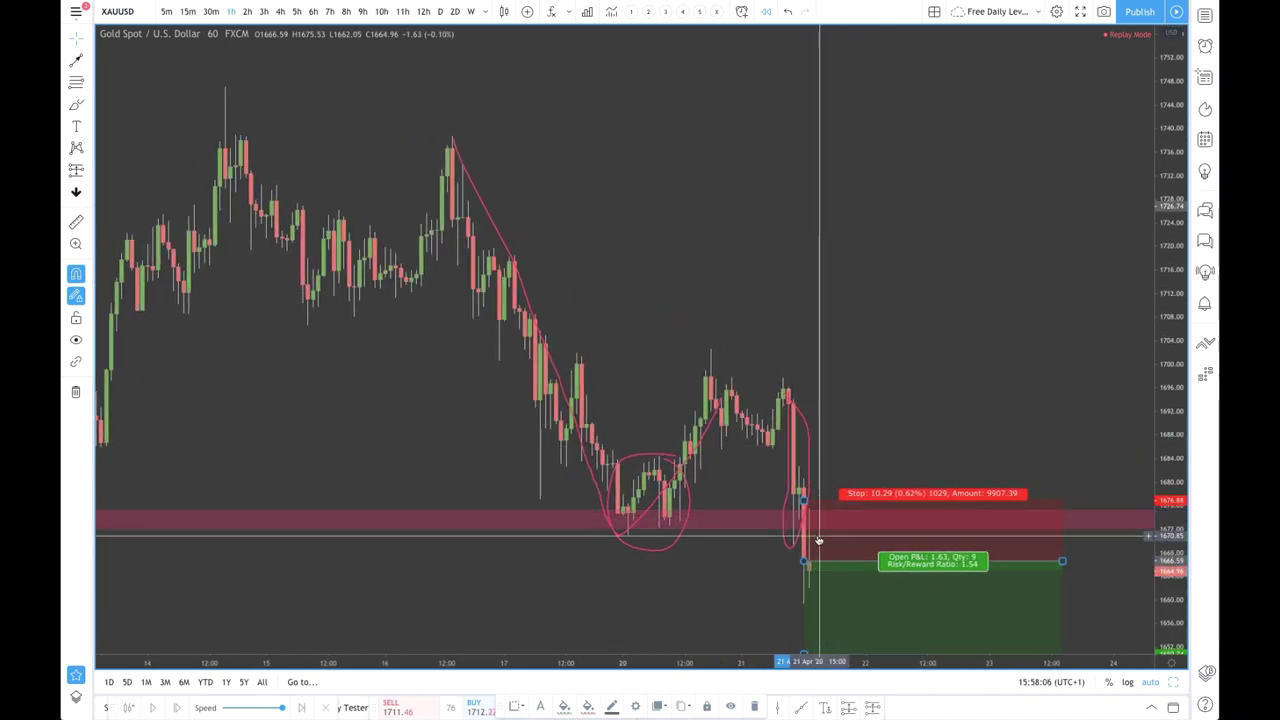
pyautogui.scroll(-5, 818, 540)
pyautogui.moveTo(804, 573)
pyautogui.mouseDown()
pyautogui.moveTo(805, 619)
pyautogui.moveTo(805, 592)
pyautogui.mouseUp()
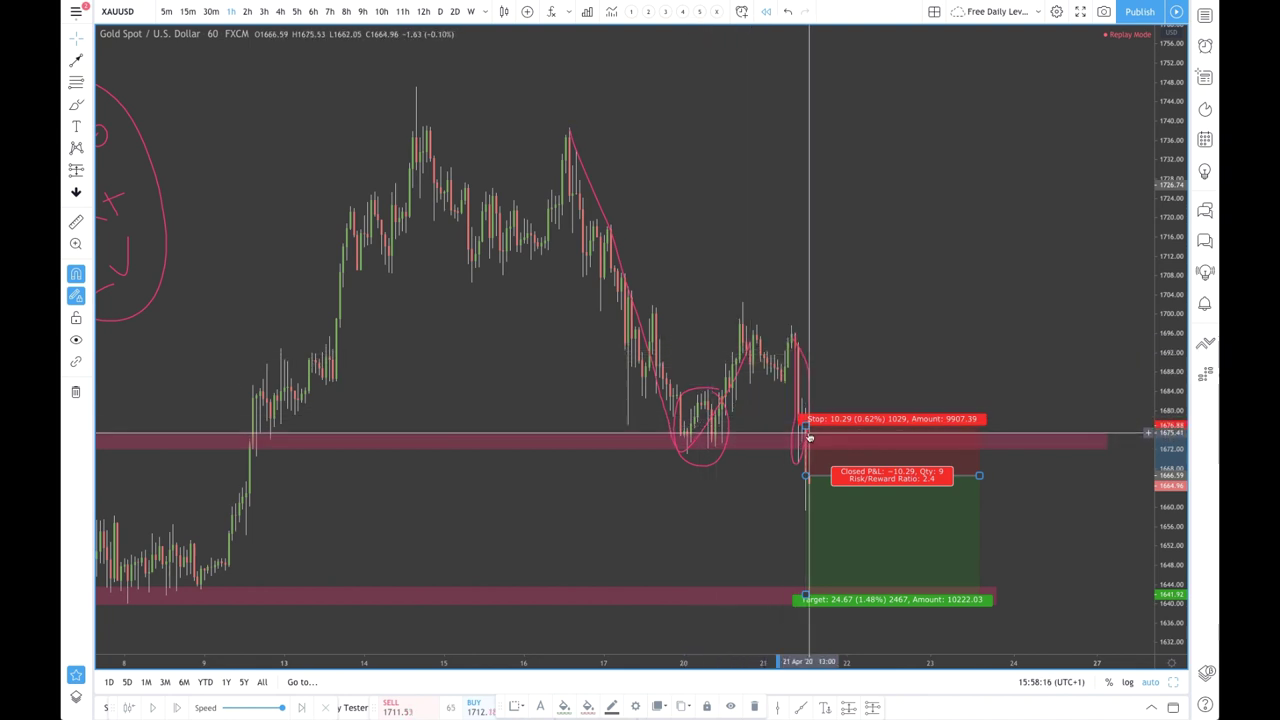
# Step: Advance the hourly replay by two bars to follow the short trade
pyautogui.scroll(3, 812, 436)
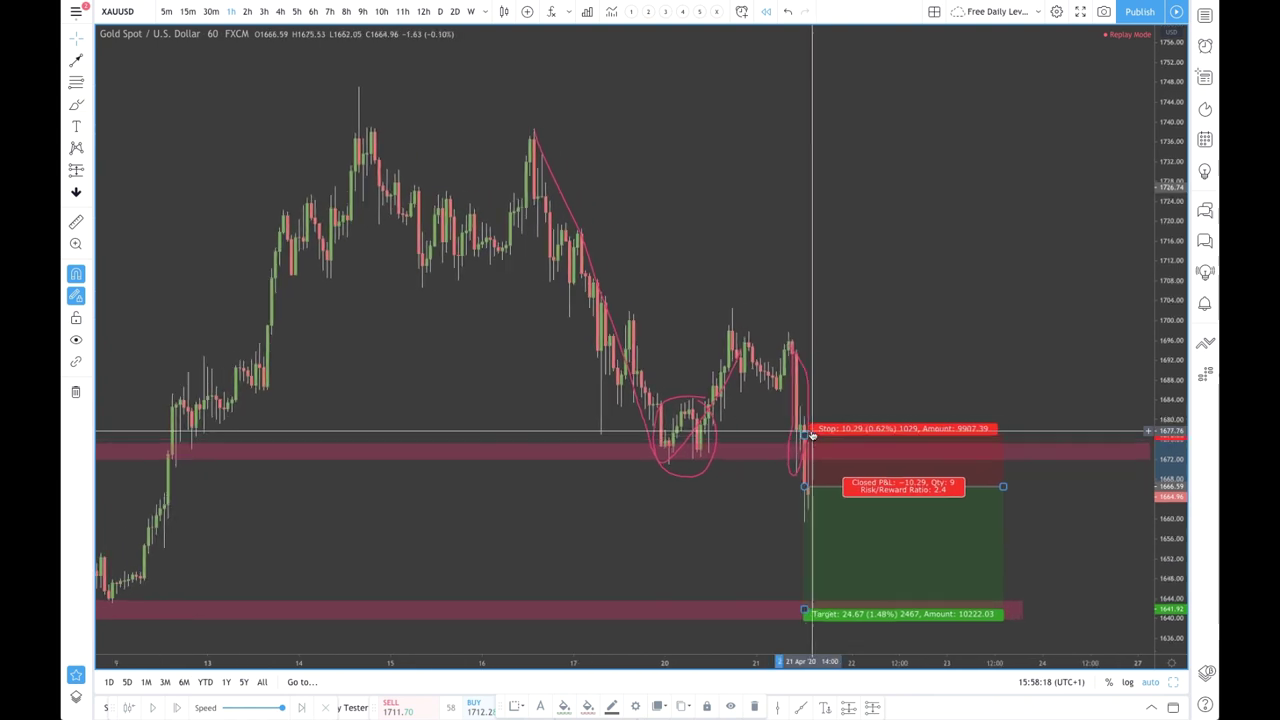
pyautogui.scroll(-2, 574, 357)
pyautogui.scroll(-1, 574, 357)
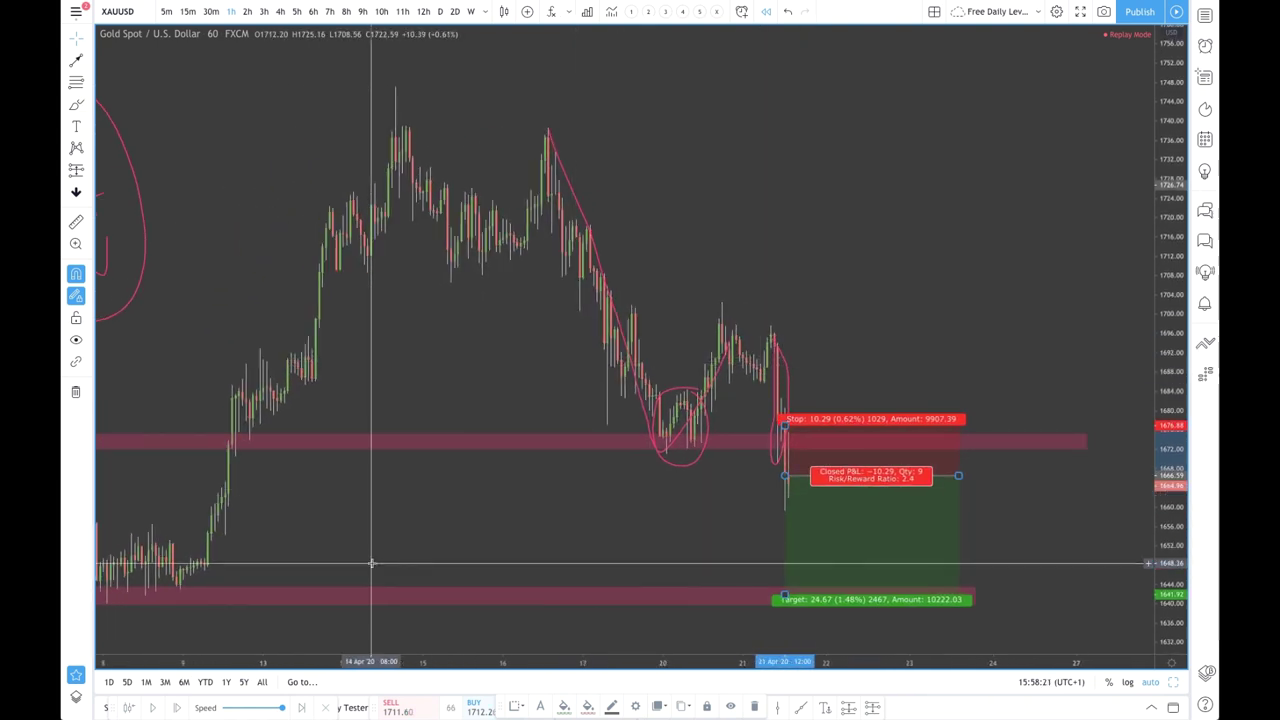
pyautogui.click(169, 711)
pyautogui.click(169, 711)
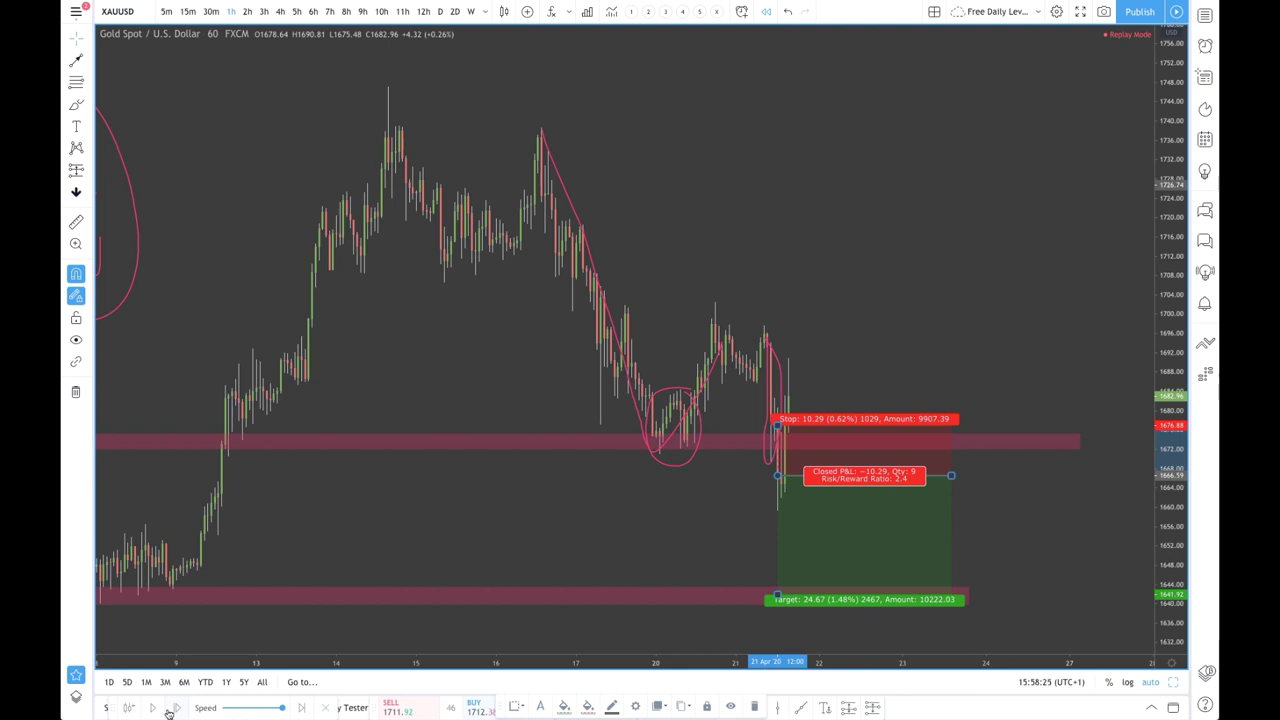
# Step: Brush four short horizontal strokes across the upper wick of the latest hourly candle, between about 1684 and 1692
pyautogui.scroll(5, 351, 591)
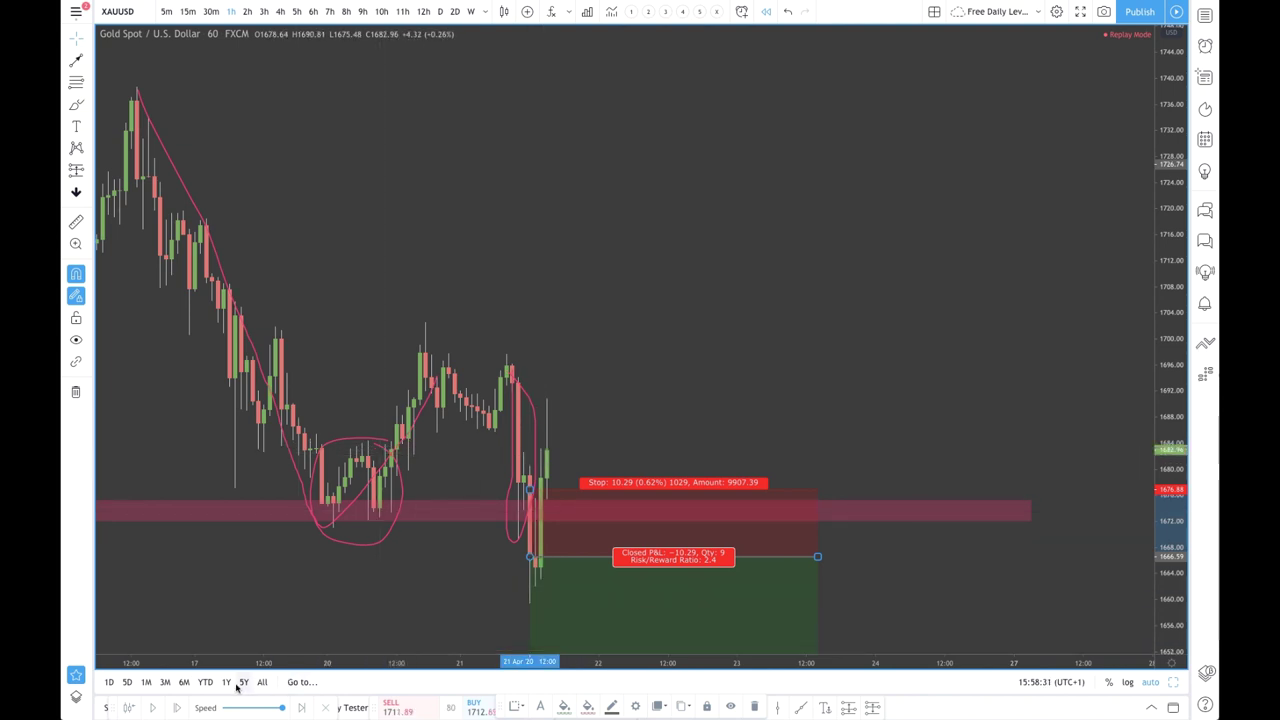
pyautogui.click(77, 104)
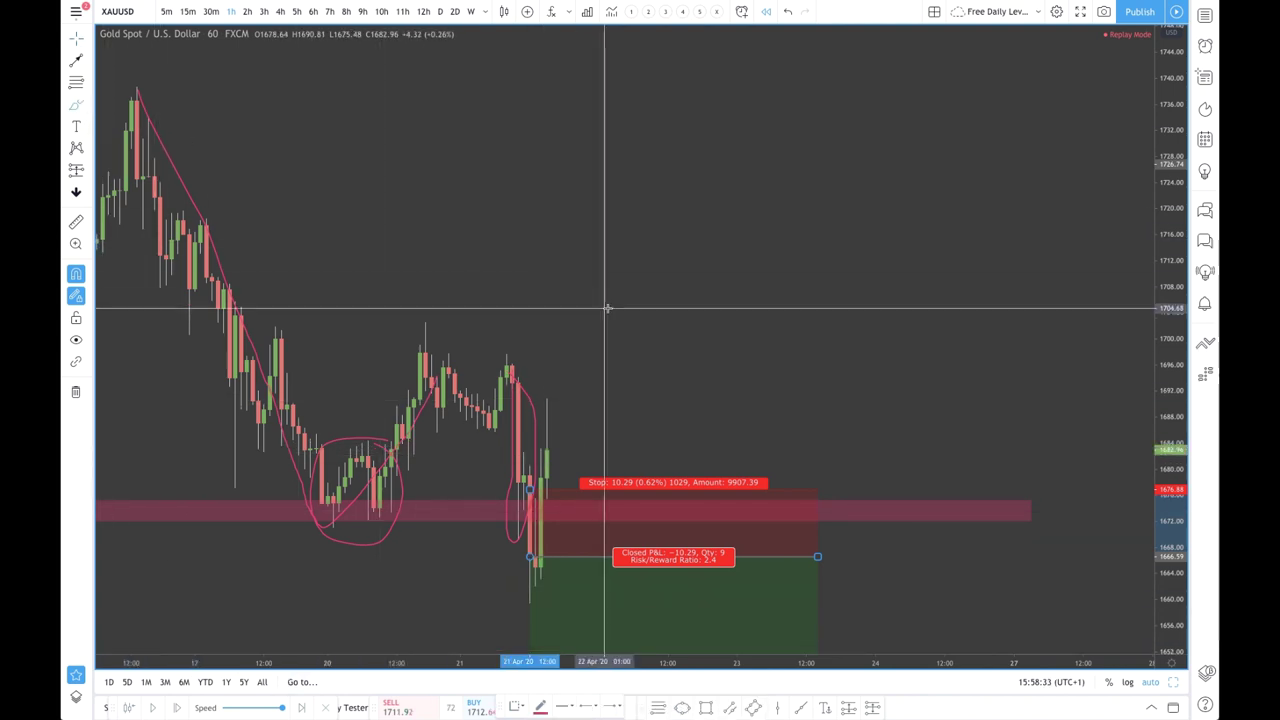
pyautogui.scroll(5, 530, 432)
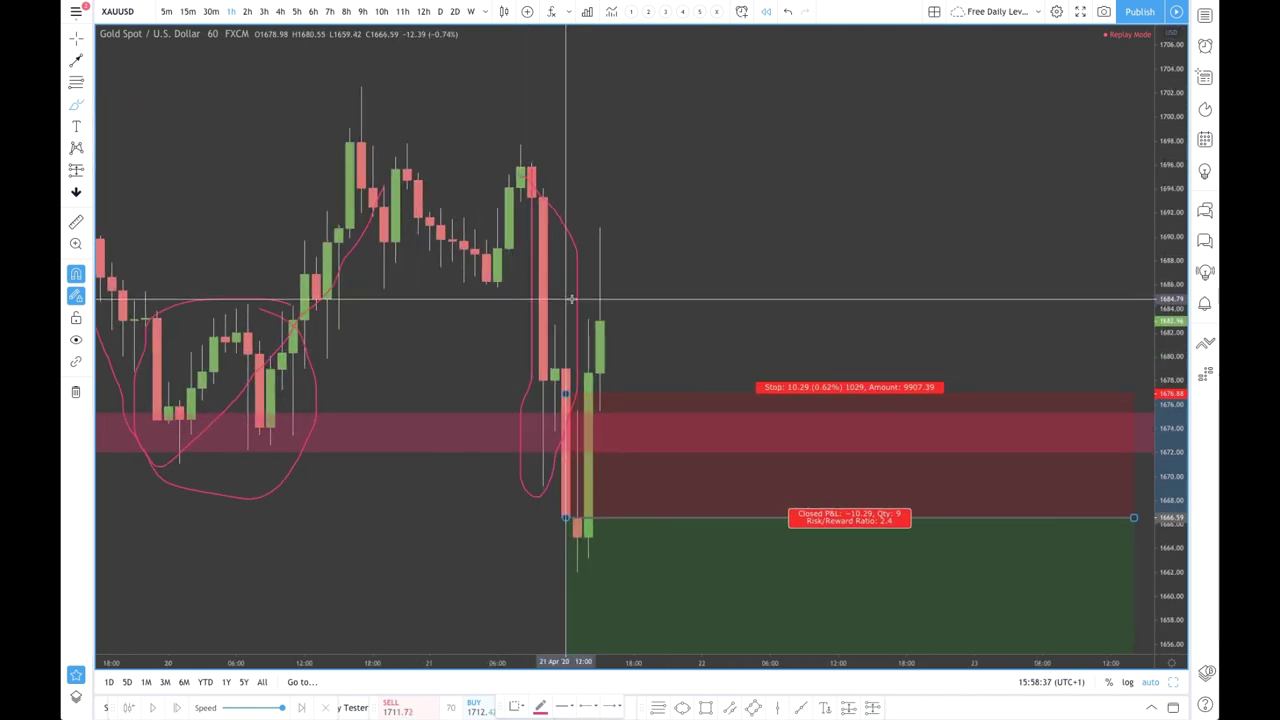
pyautogui.moveTo(569, 298); pyautogui.dragTo(634, 306)
pyautogui.moveTo(578, 262)
pyautogui.mouseDown()
pyautogui.moveTo(633, 264)
pyautogui.moveTo(633, 217)
pyautogui.mouseUp()
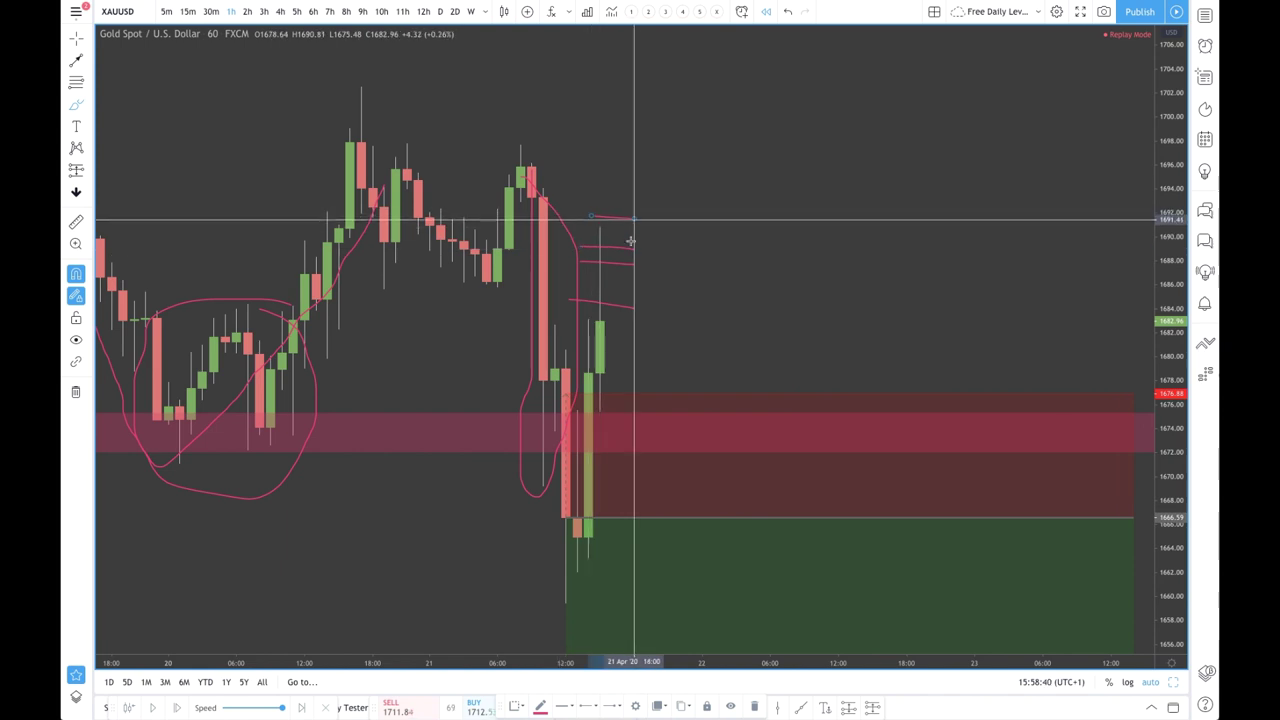
pyautogui.click(616, 304)
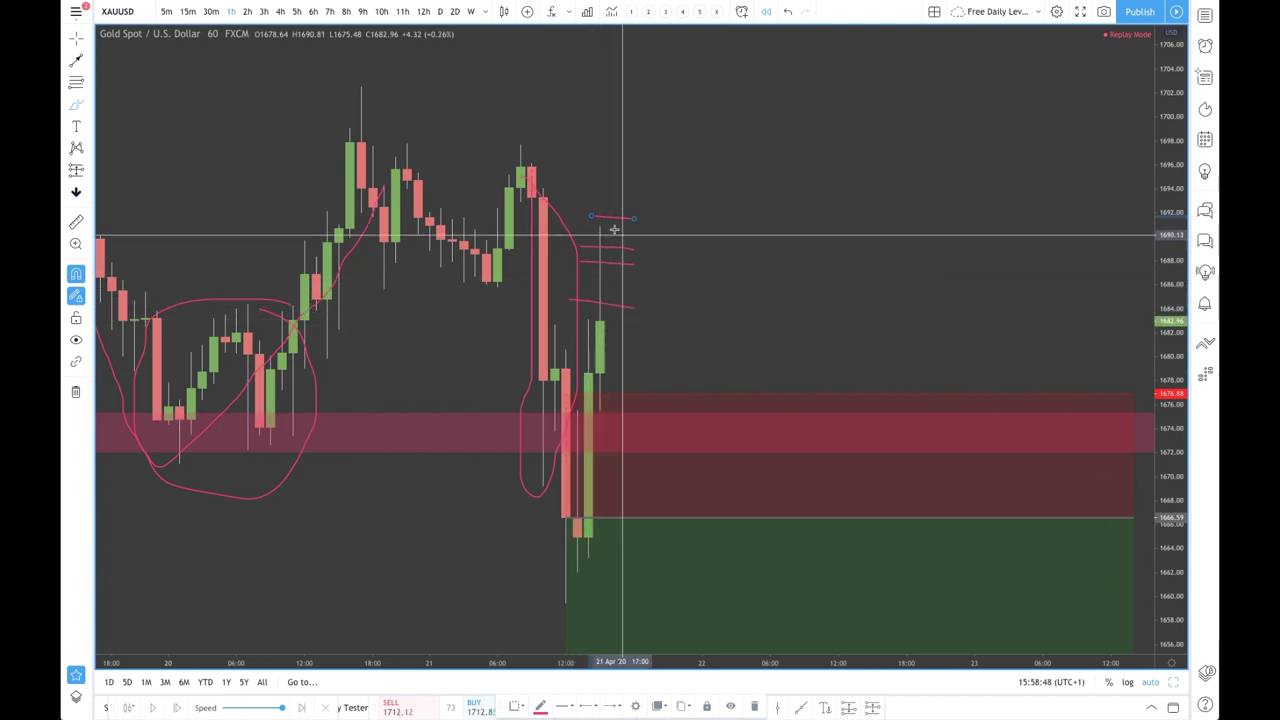
# Step: Advance the hourly replay bar by bar from 21 April to about midday on 23 April
pyautogui.scroll(3, 677, 285)
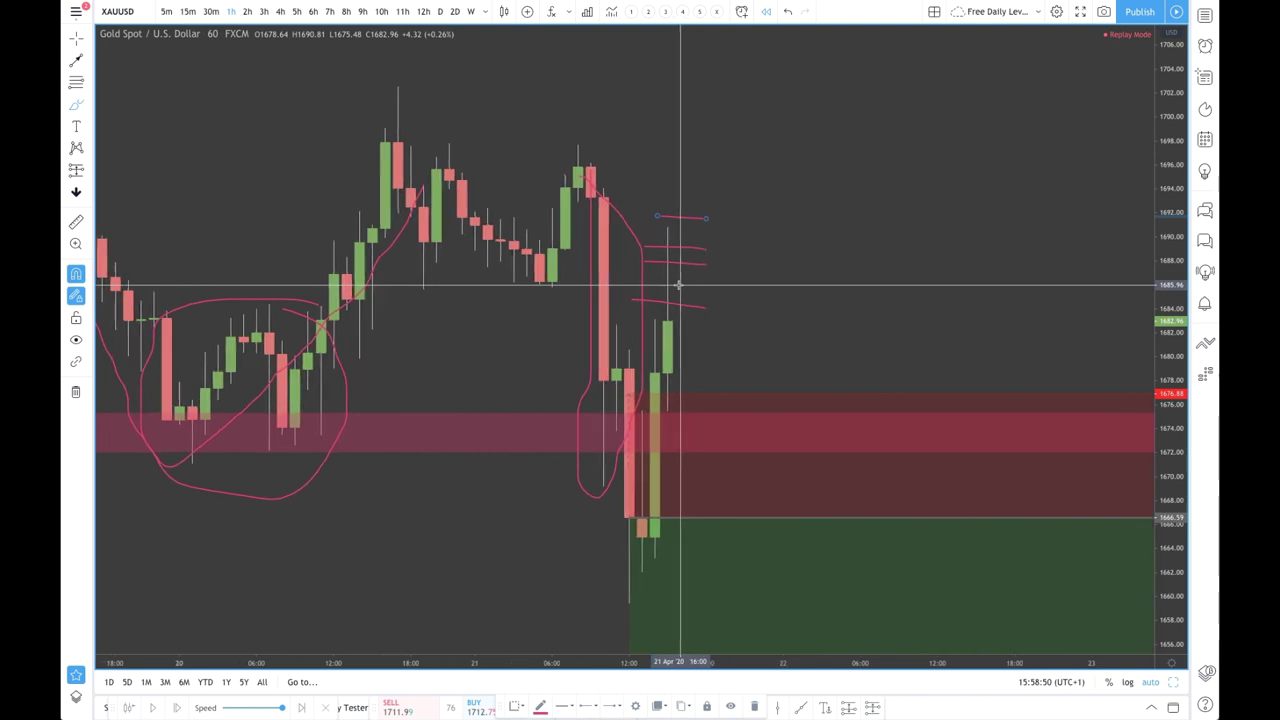
pyautogui.scroll(1, 677, 285)
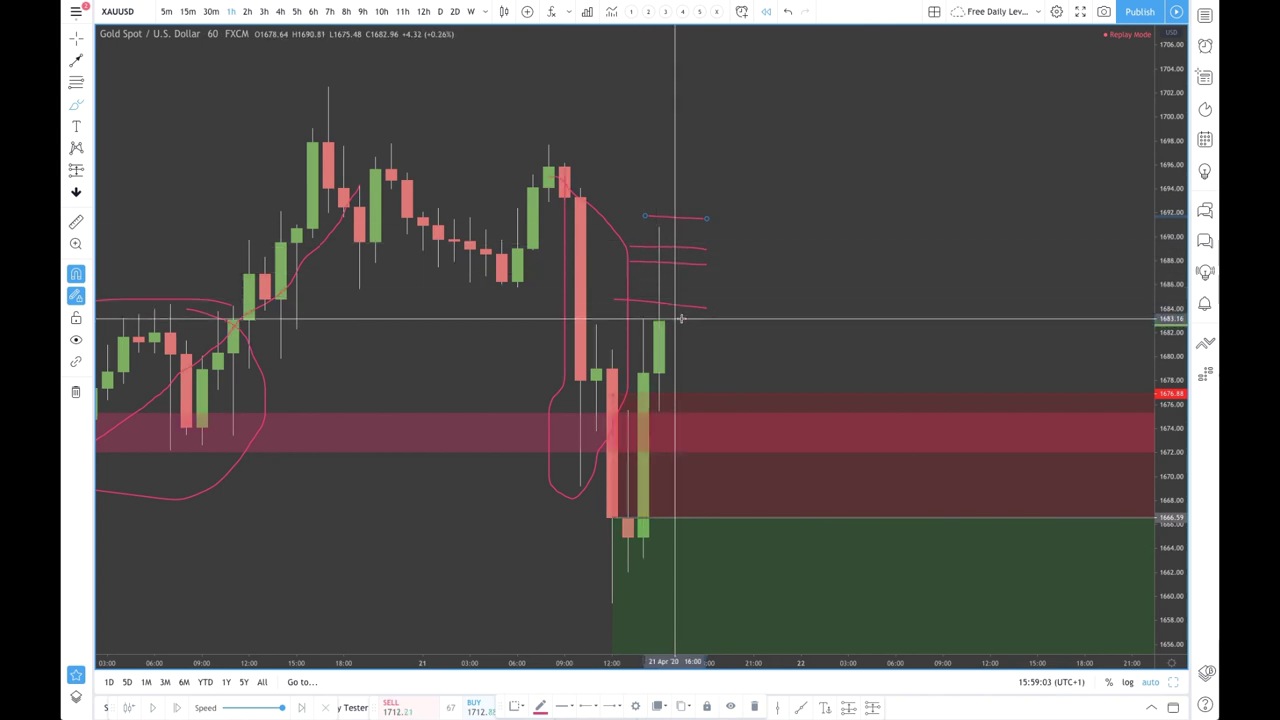
pyautogui.scroll(-5, 737, 309)
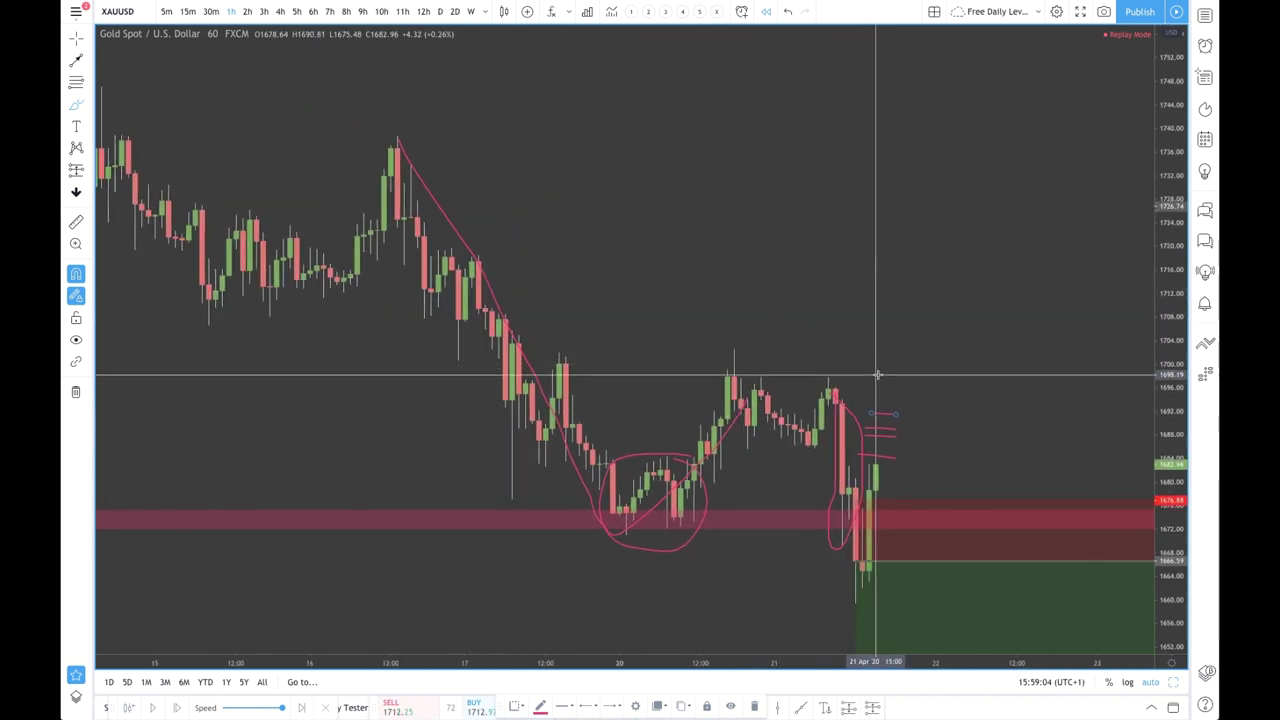
pyautogui.scroll(1, 928, 490)
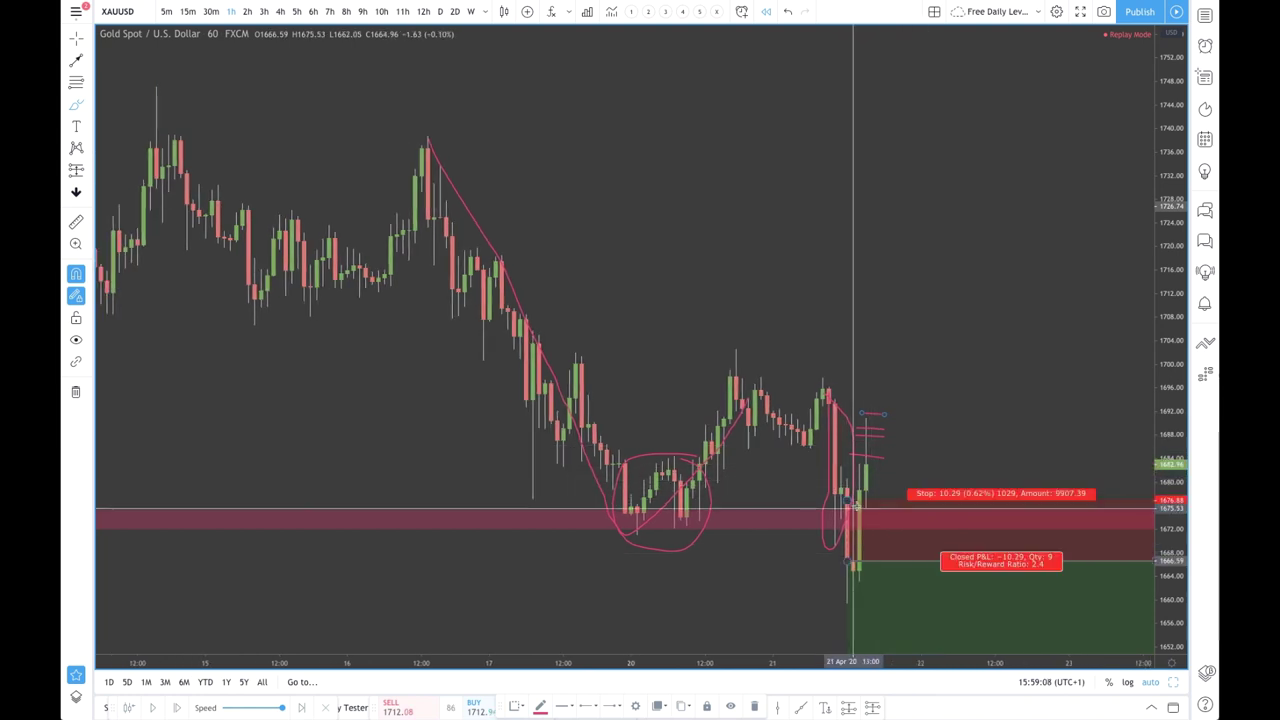
pyautogui.scroll(-2, 853, 508)
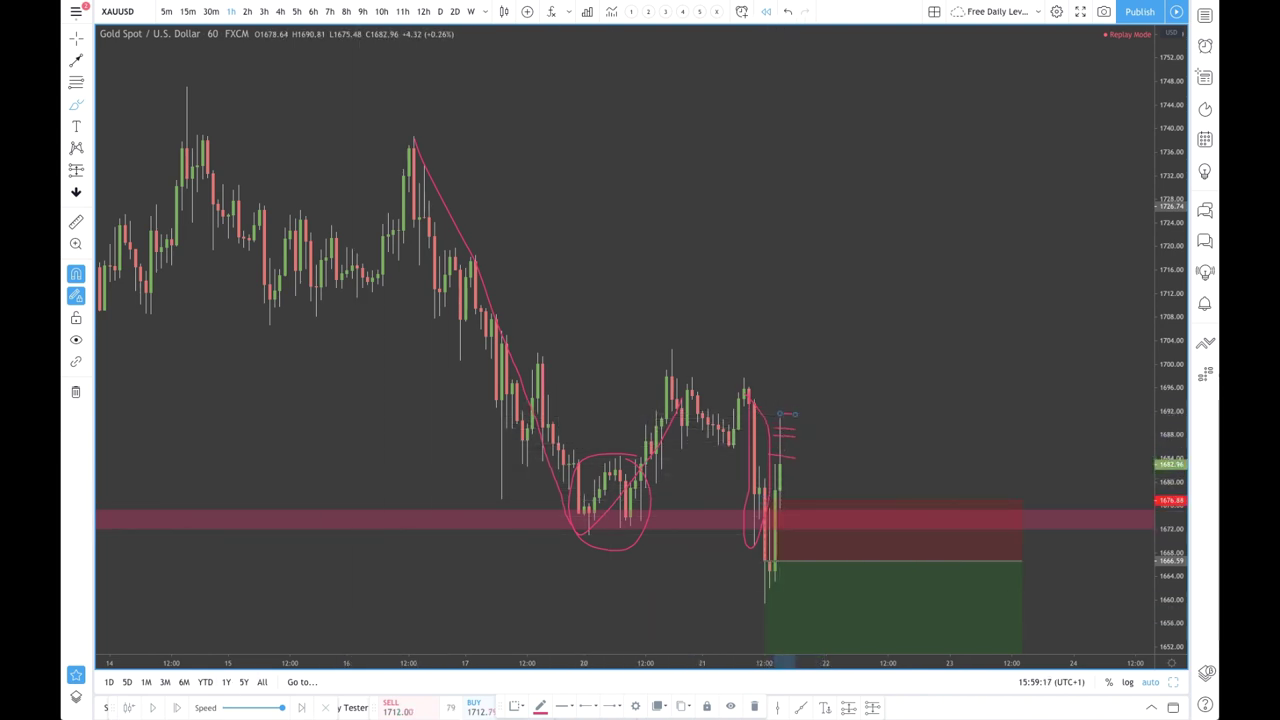
pyautogui.click(173, 708)
pyautogui.click(175, 708)
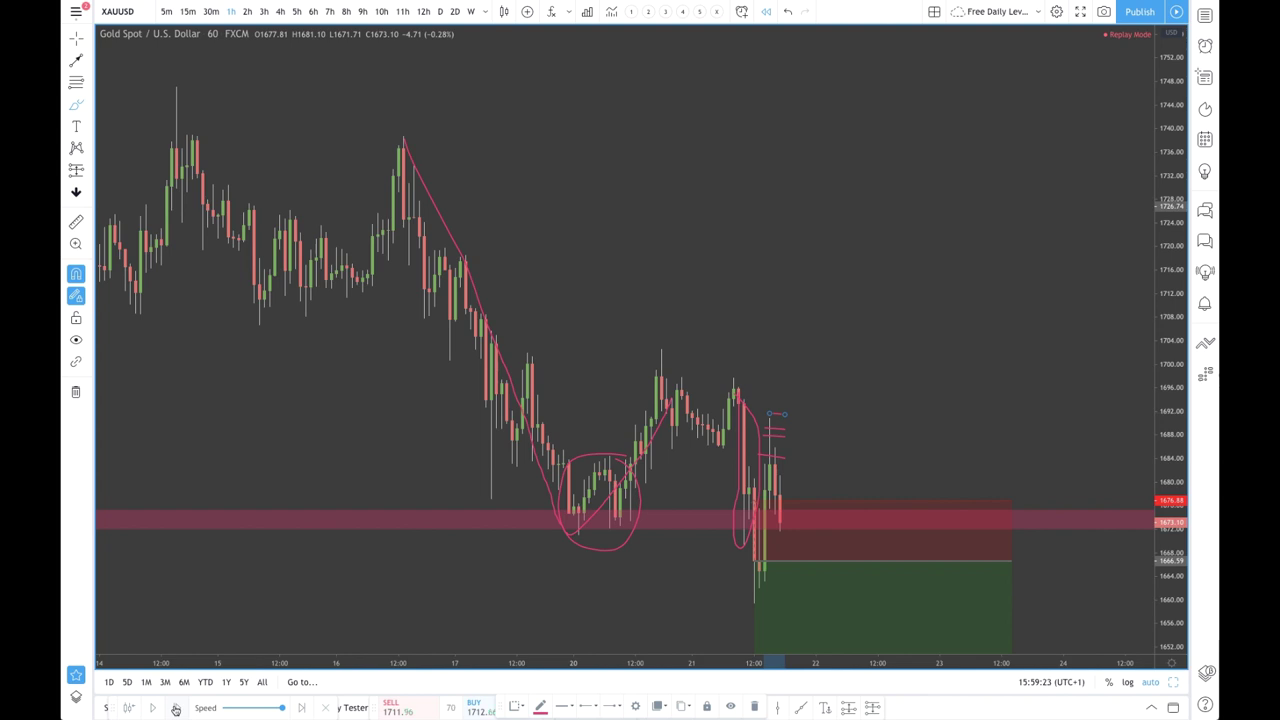
pyautogui.click(175, 708)
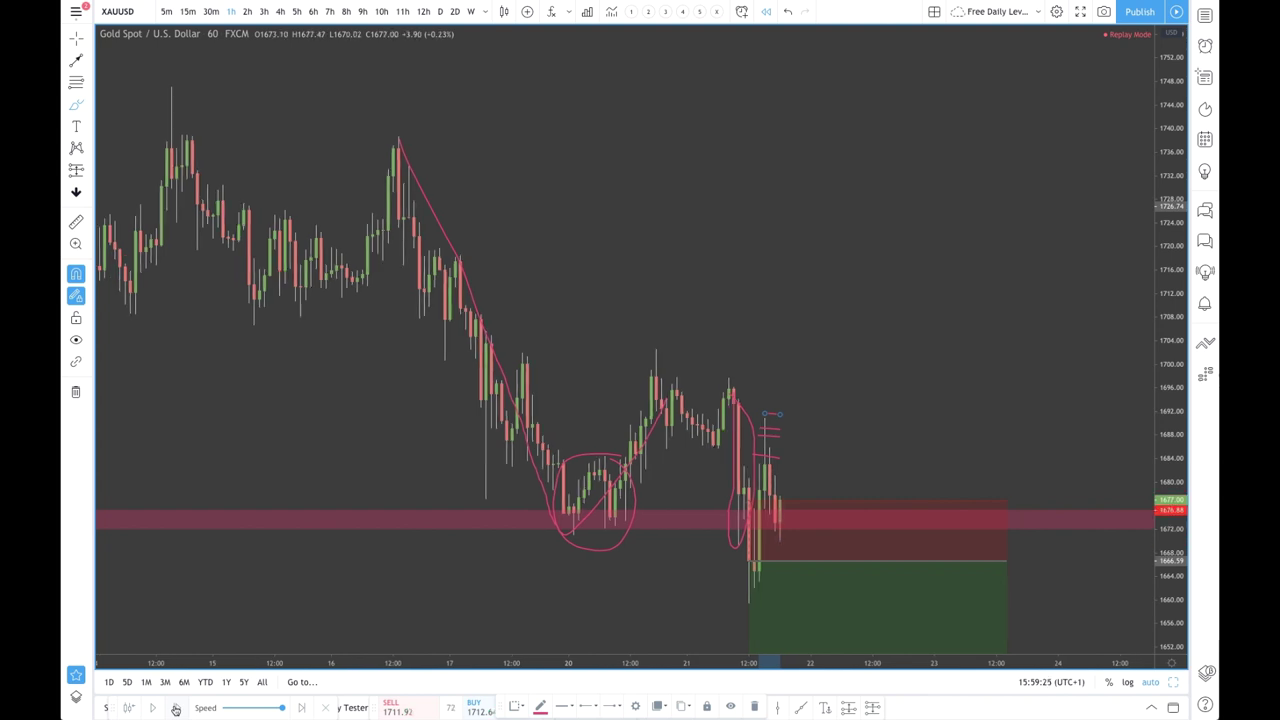
pyautogui.click(175, 708)
pyautogui.click(175, 708)
pyautogui.click(175, 708)
pyautogui.click(175, 708)
pyautogui.click(175, 708)
pyautogui.click(175, 708)
pyautogui.click(175, 708)
pyautogui.click(175, 708)
pyautogui.click(175, 708)
pyautogui.click(175, 708)
pyautogui.click(175, 708)
pyautogui.click(175, 708)
pyautogui.click(175, 708)
pyautogui.click(175, 708)
pyautogui.click(175, 708)
pyautogui.click(175, 708)
pyautogui.click(175, 708)
pyautogui.click(175, 708)
pyautogui.click(175, 708)
pyautogui.click(175, 708)
pyautogui.click(175, 708)
pyautogui.click(175, 708)
pyautogui.click(175, 708)
pyautogui.click(175, 708)
pyautogui.click(175, 708)
pyautogui.click(175, 708)
pyautogui.click(175, 708)
pyautogui.click(175, 708)
pyautogui.click(175, 708)
pyautogui.click(175, 708)
pyautogui.click(175, 708)
pyautogui.click(175, 708)
pyautogui.click(175, 708)
pyautogui.click(175, 708)
pyautogui.click(175, 708)
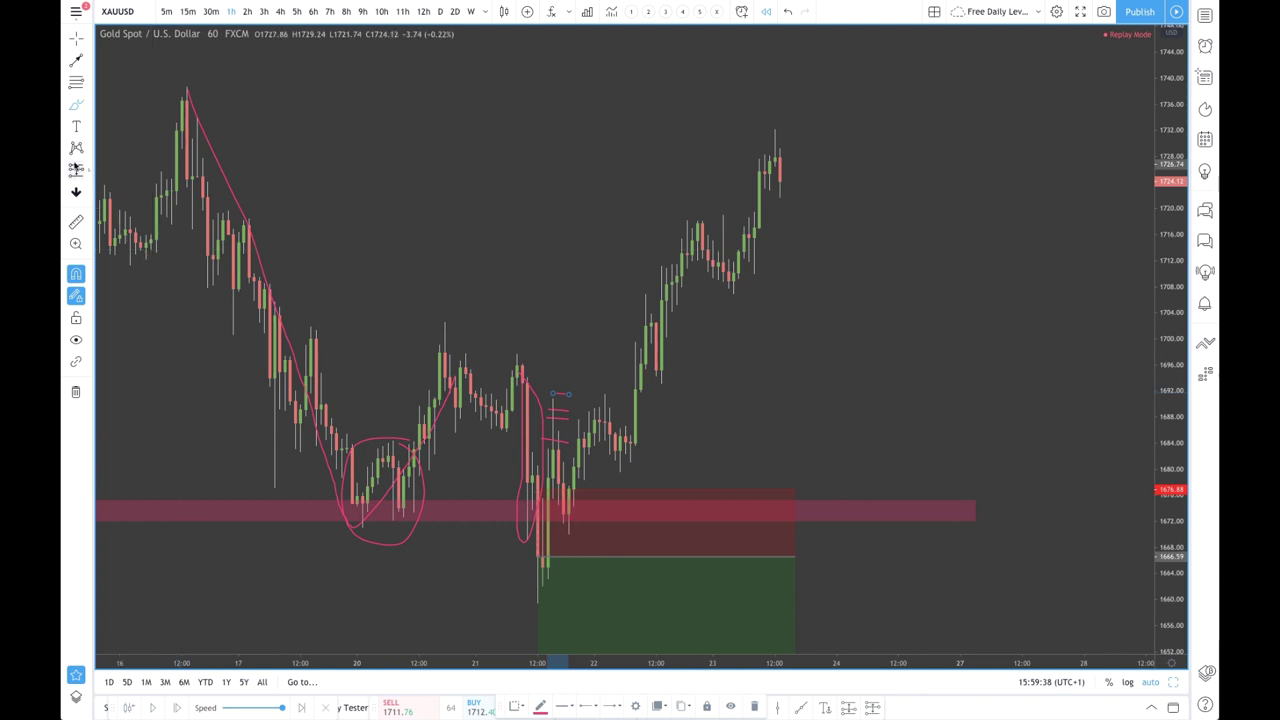
# Step: Brush a loop around the 21 April retest candles with a downward arrow, and circle the retest low at the upper zone
pyautogui.click(75, 110)
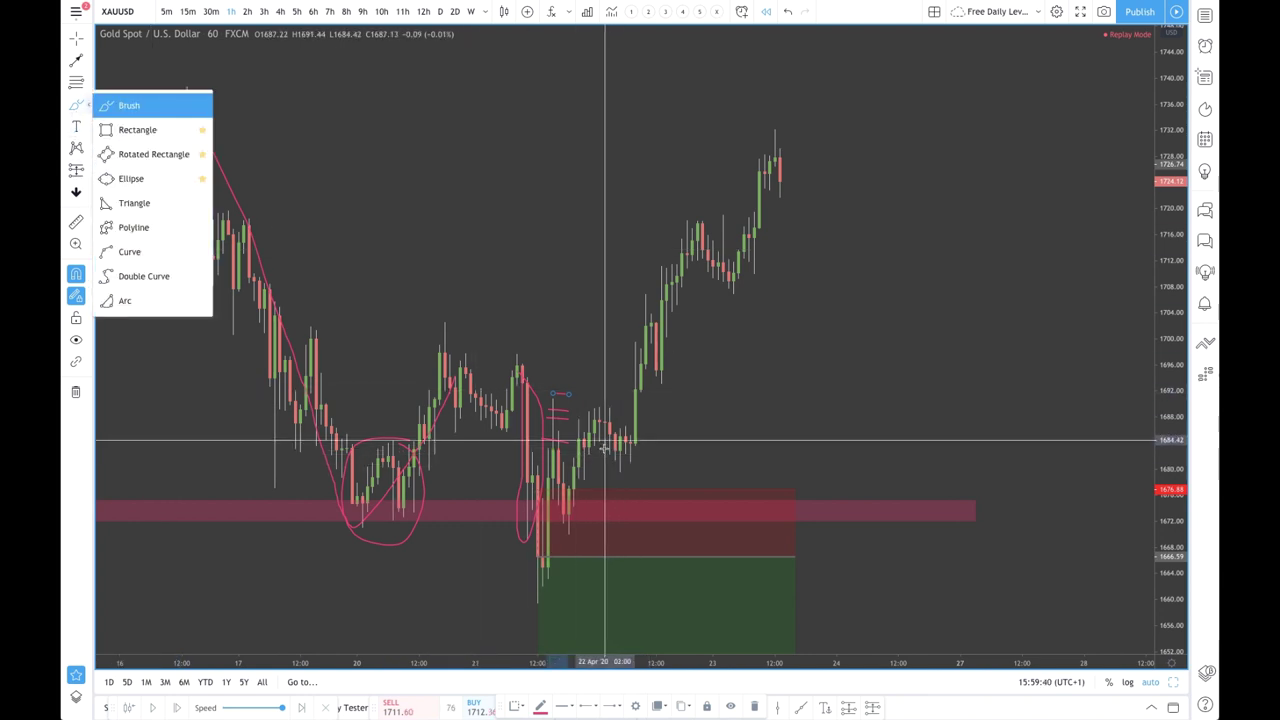
pyautogui.click(572, 427)
pyautogui.moveTo(537, 488); pyautogui.dragTo(614, 492)
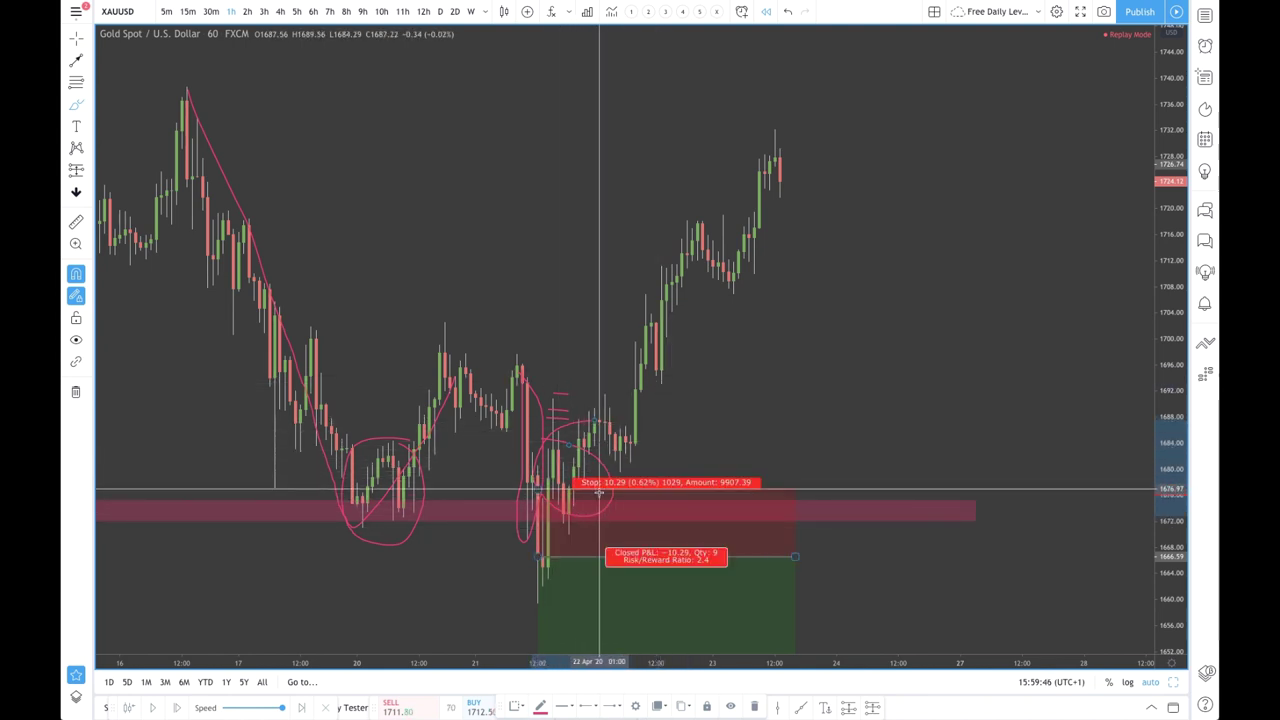
pyautogui.moveTo(586, 494)
pyautogui.mouseDown()
pyautogui.moveTo(600, 560)
pyautogui.moveTo(622, 568)
pyautogui.mouseUp()
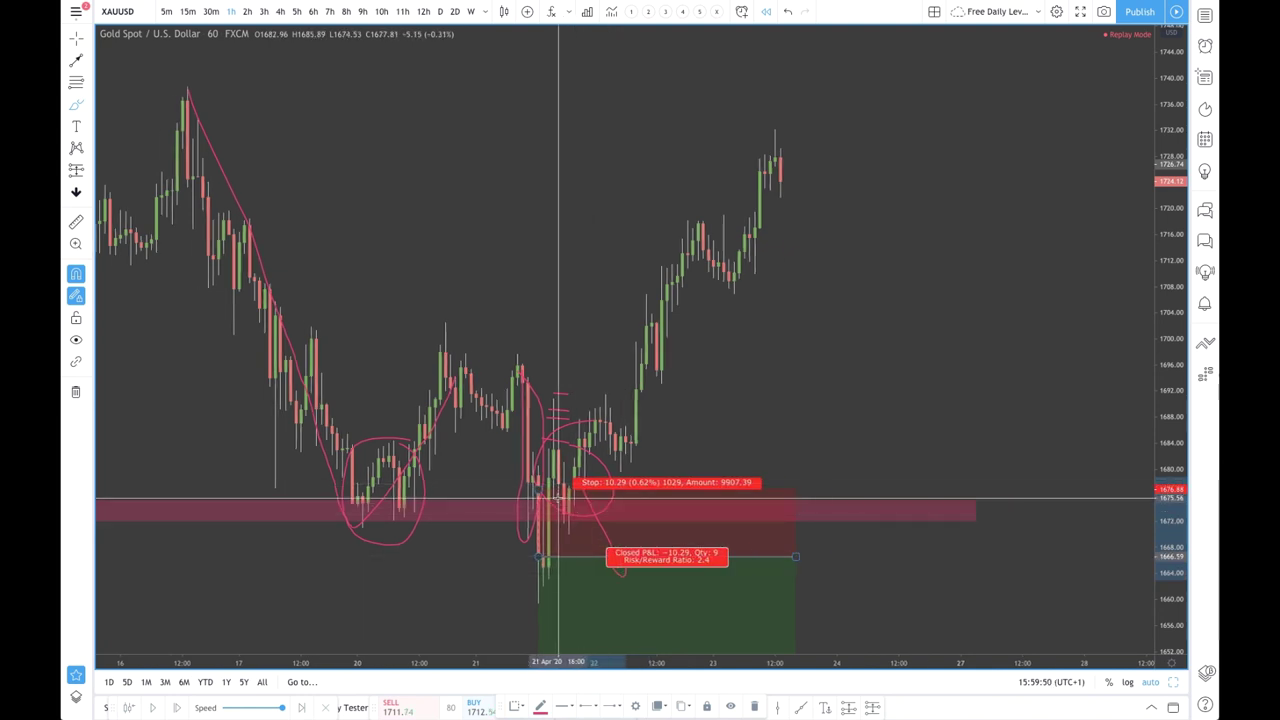
pyautogui.scroll(5, 568, 510)
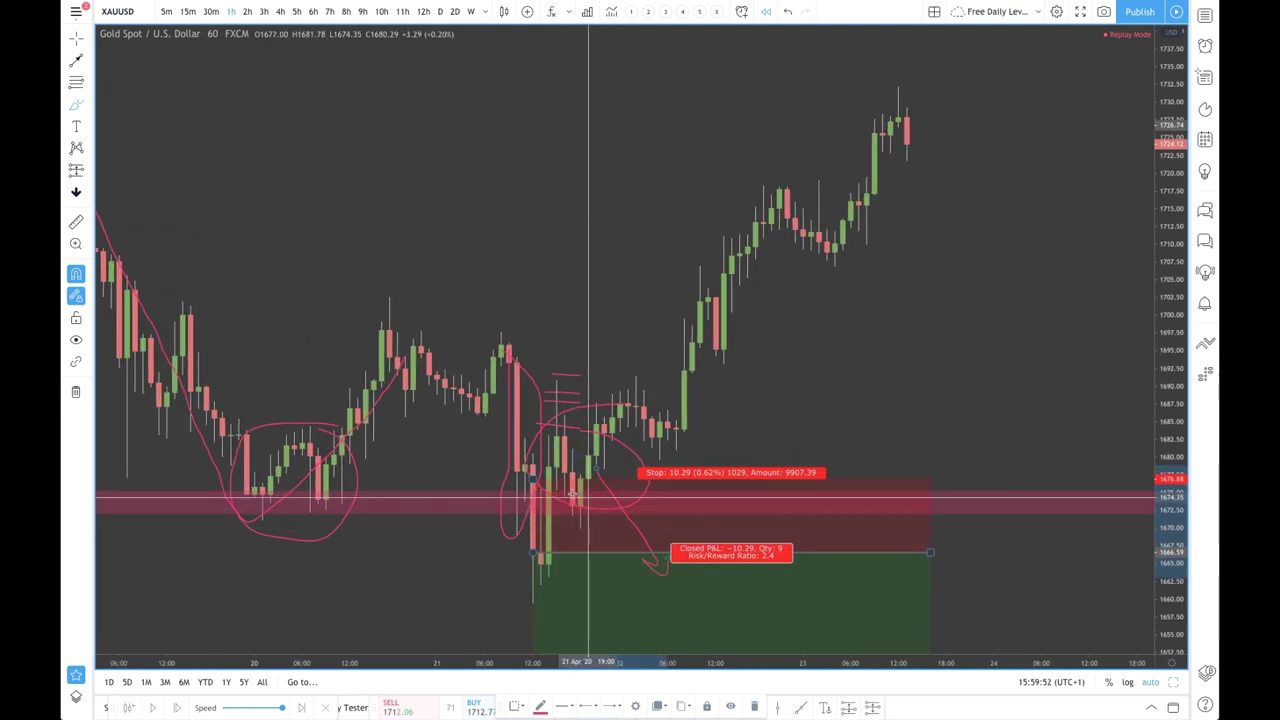
pyautogui.scroll(-6, 560, 480)
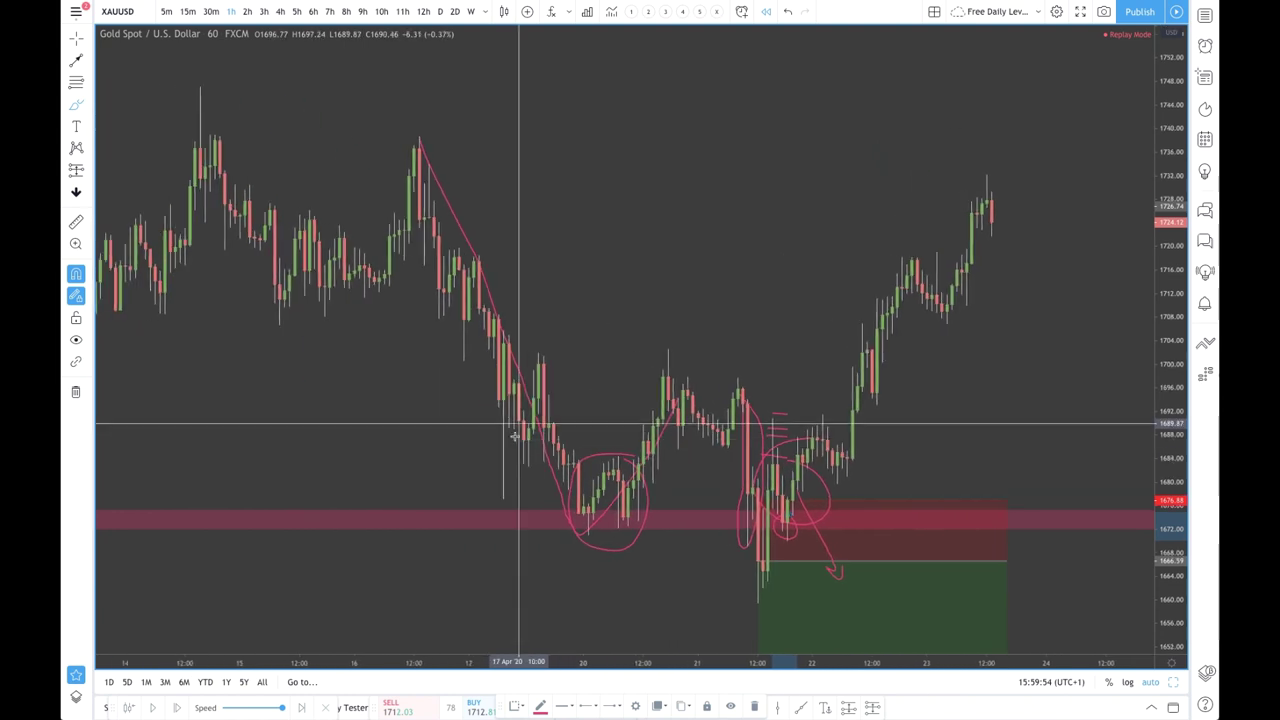
# Step: Switch the chart to the 30-minute timeframe and delete the short position
pyautogui.scroll(2, 440, 320)
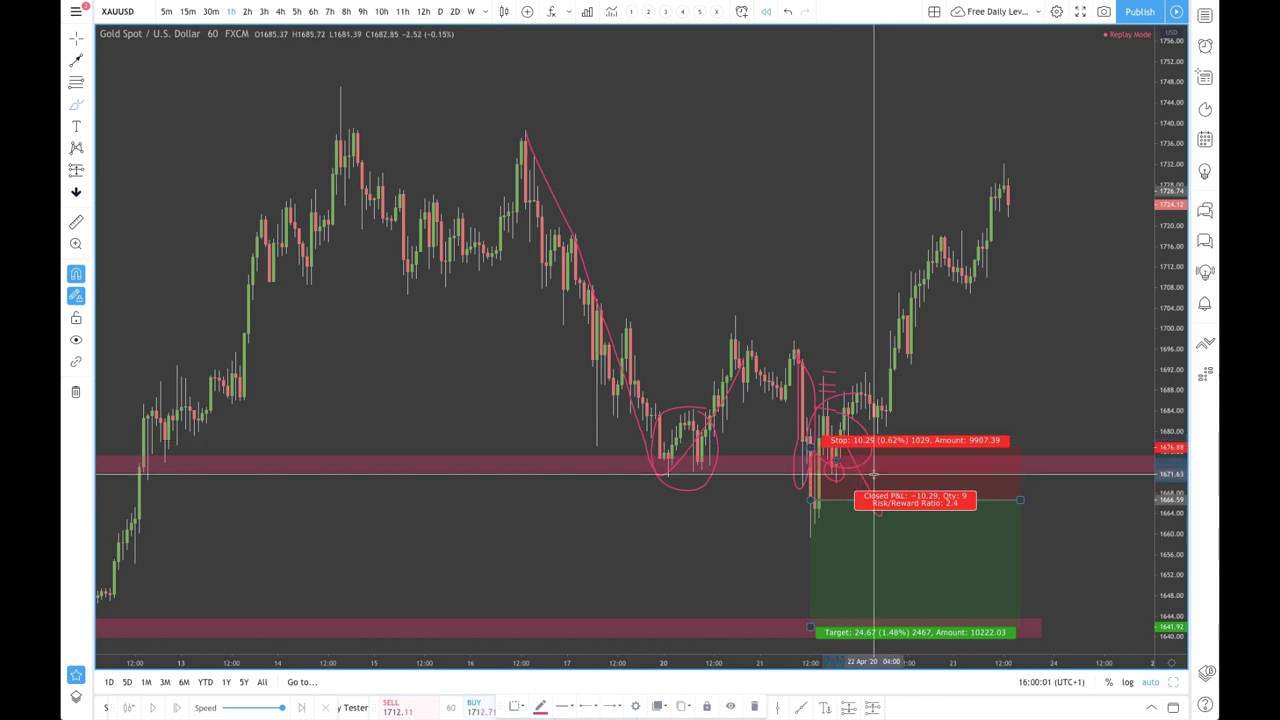
pyautogui.scroll(3, 873, 430)
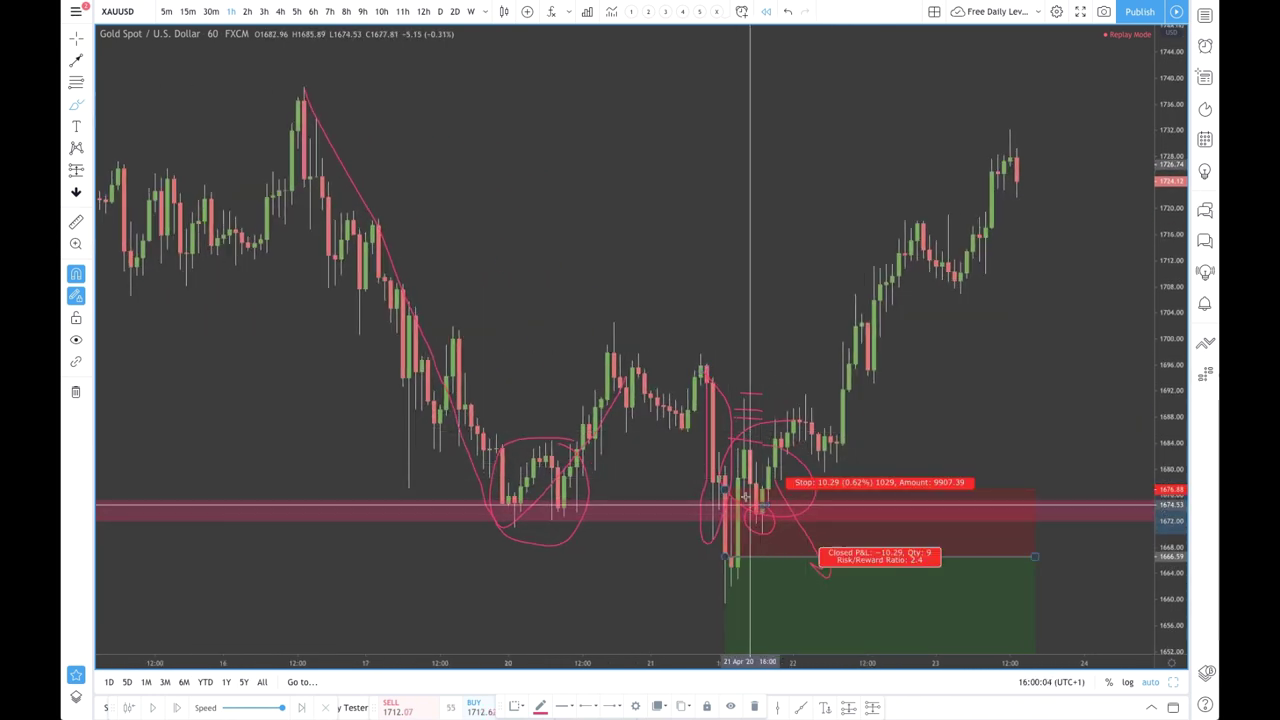
pyautogui.scroll(5, 706, 360)
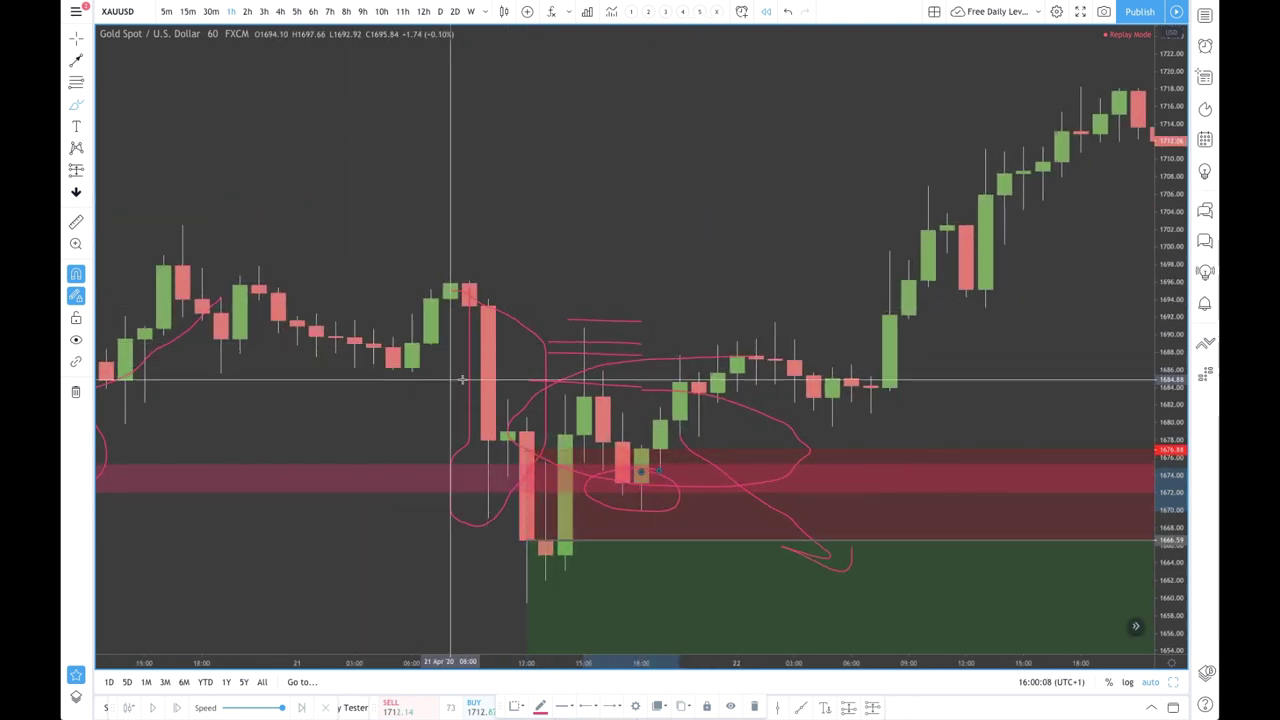
pyautogui.click(214, 11)
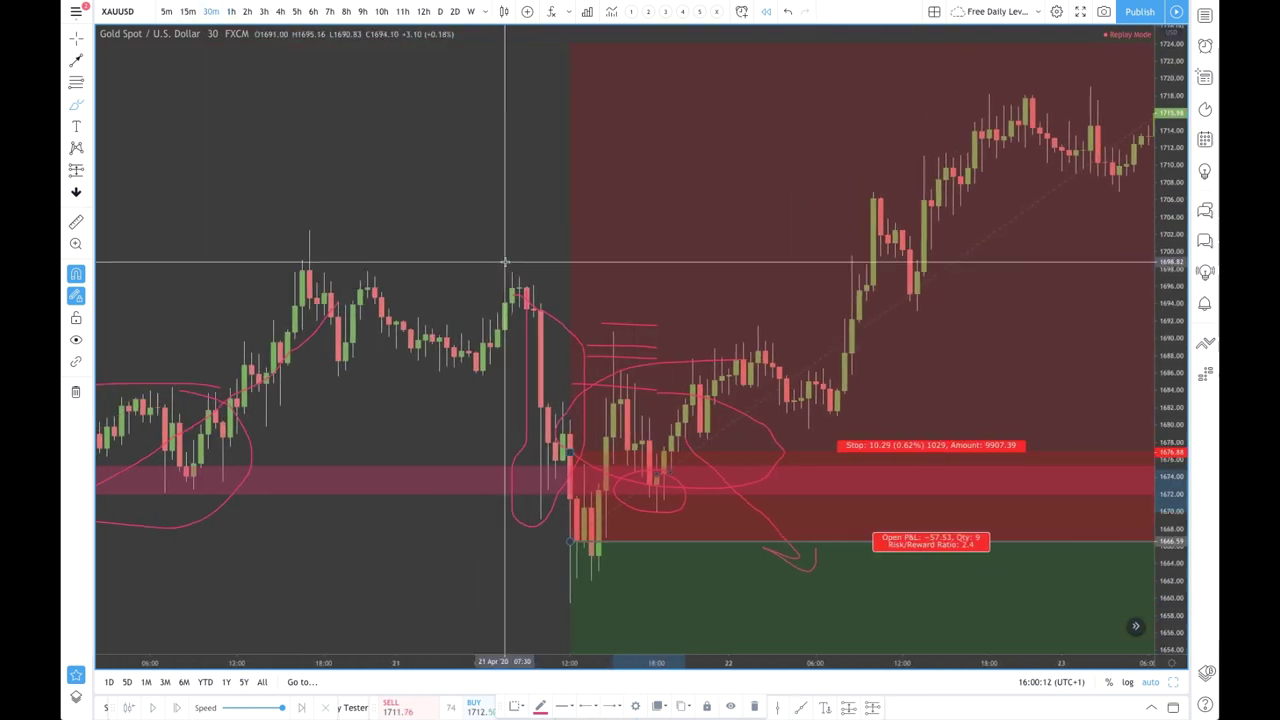
pyautogui.scroll(3, 605, 288)
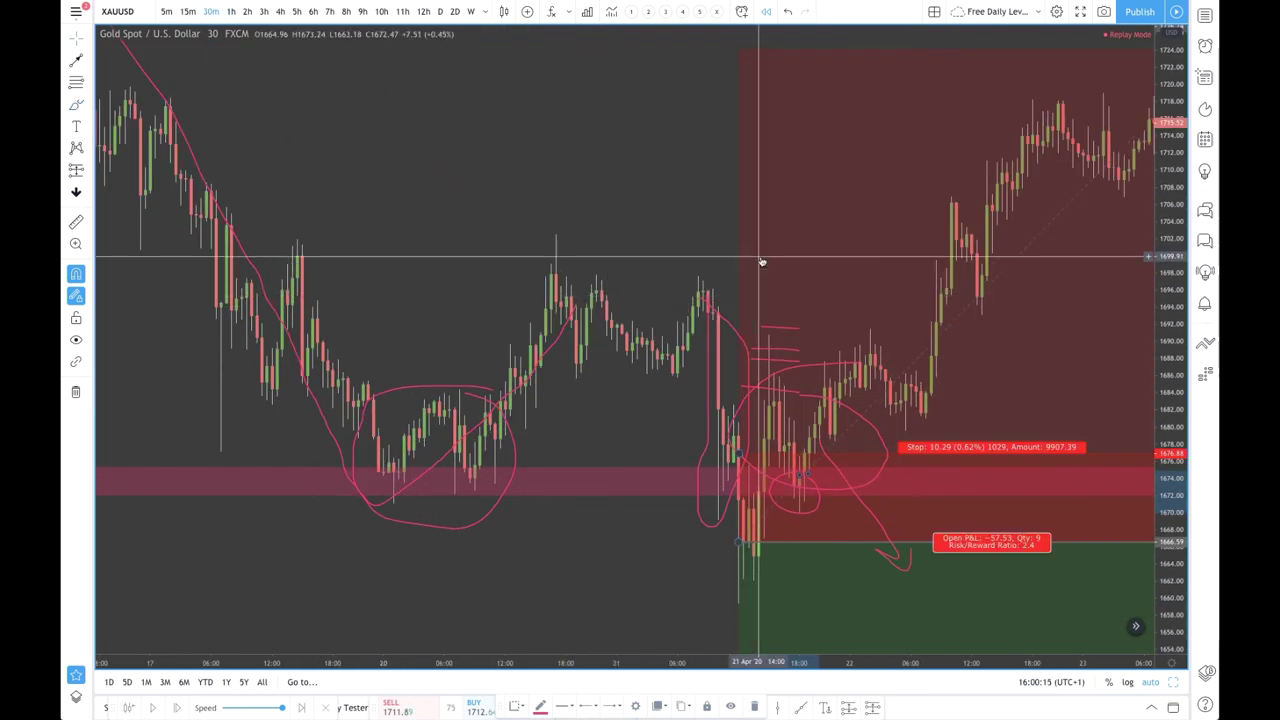
pyautogui.press('Delete')
# Step: Draw a Fibonacci retracement from the 21 April high at 1697.66 to the low at 1659.42, and apply the "5. FIB RETRACEMENT" template
pyautogui.scroll(1, 775, 420)
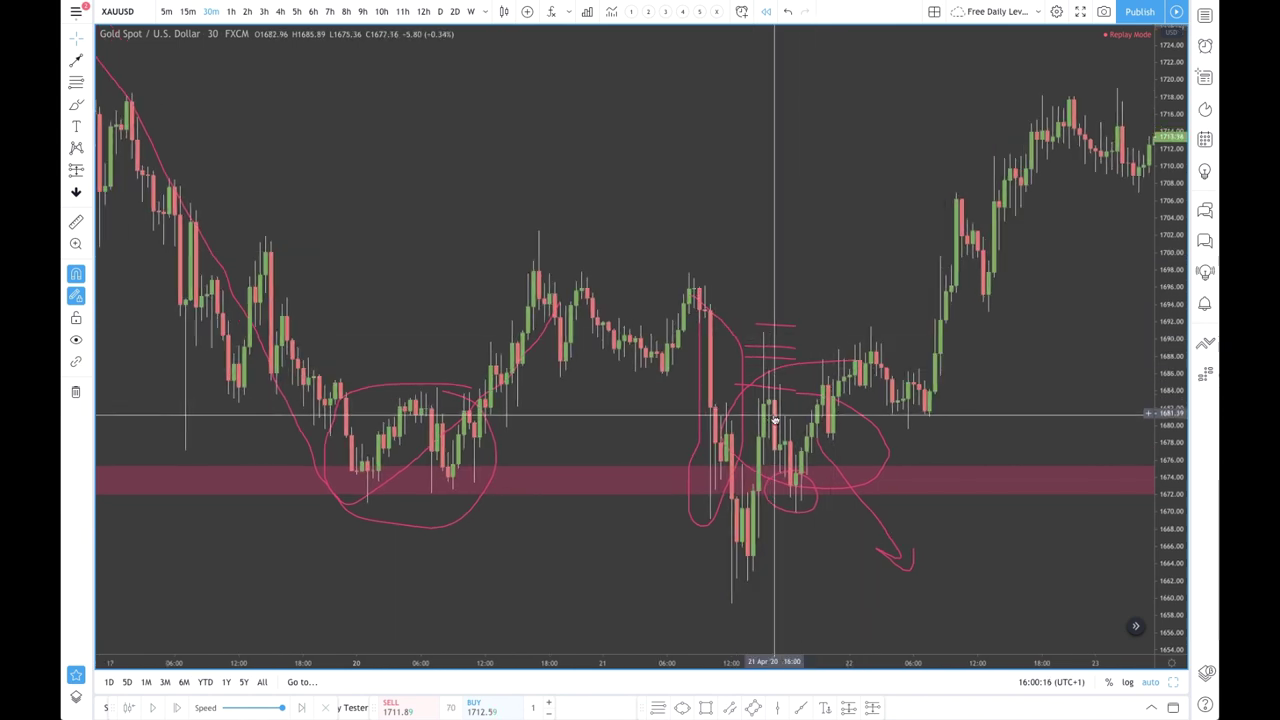
pyautogui.scroll(2, 775, 420)
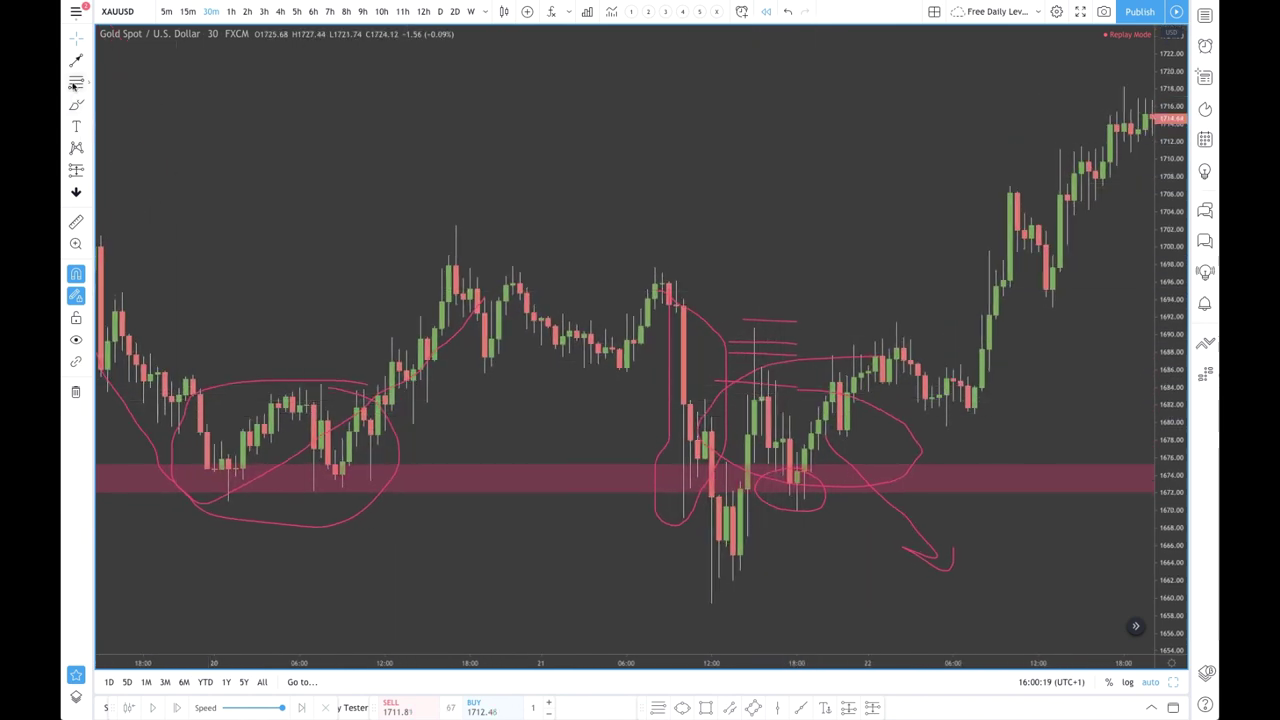
pyautogui.click(655, 270)
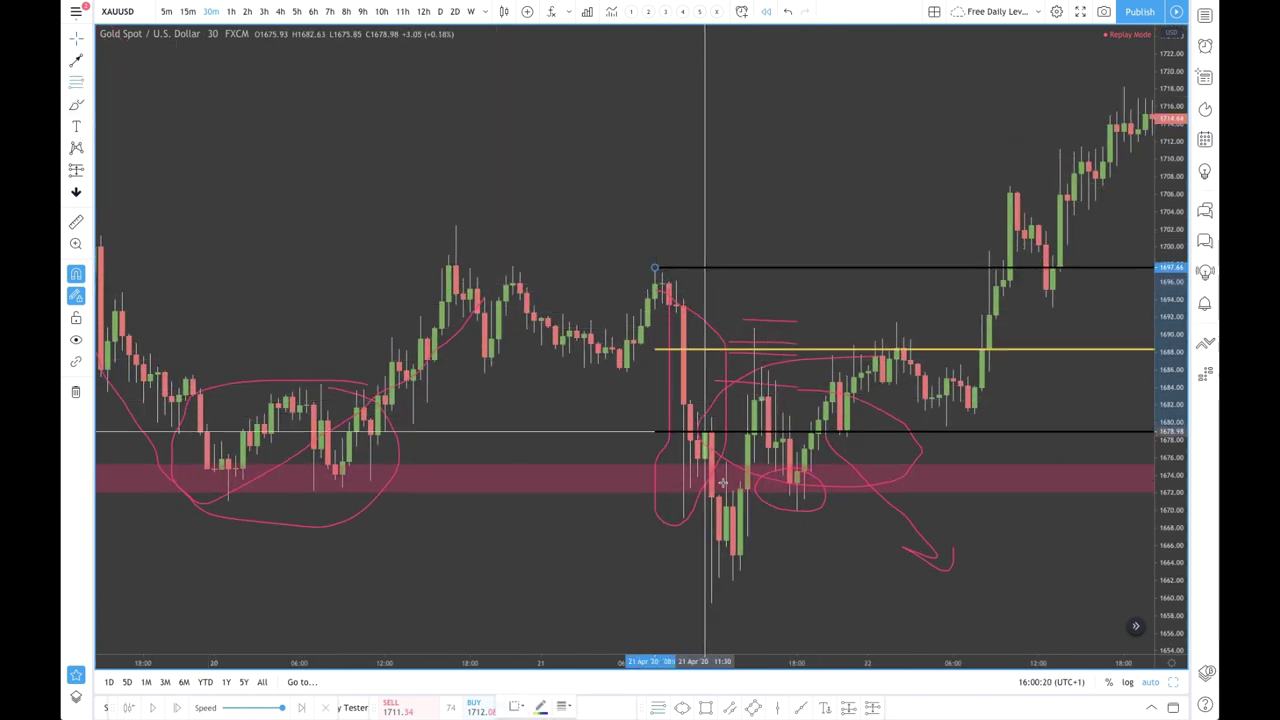
pyautogui.click(711, 603)
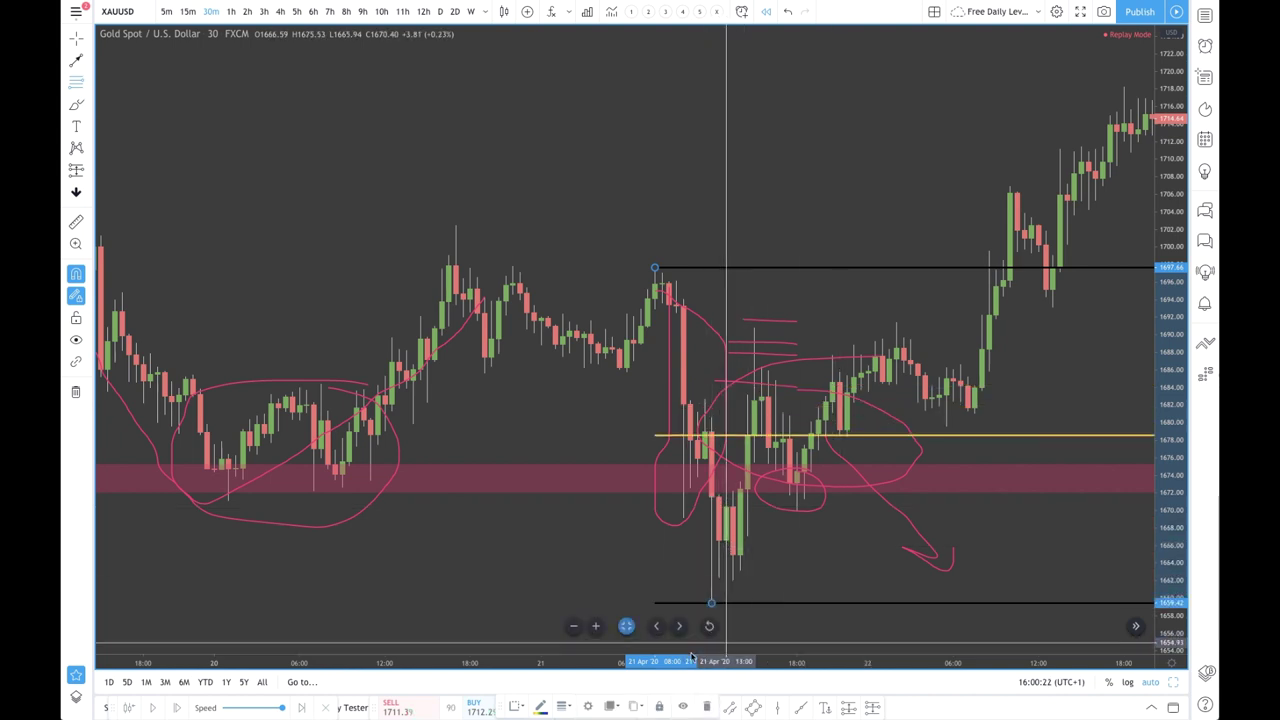
pyautogui.click(516, 707)
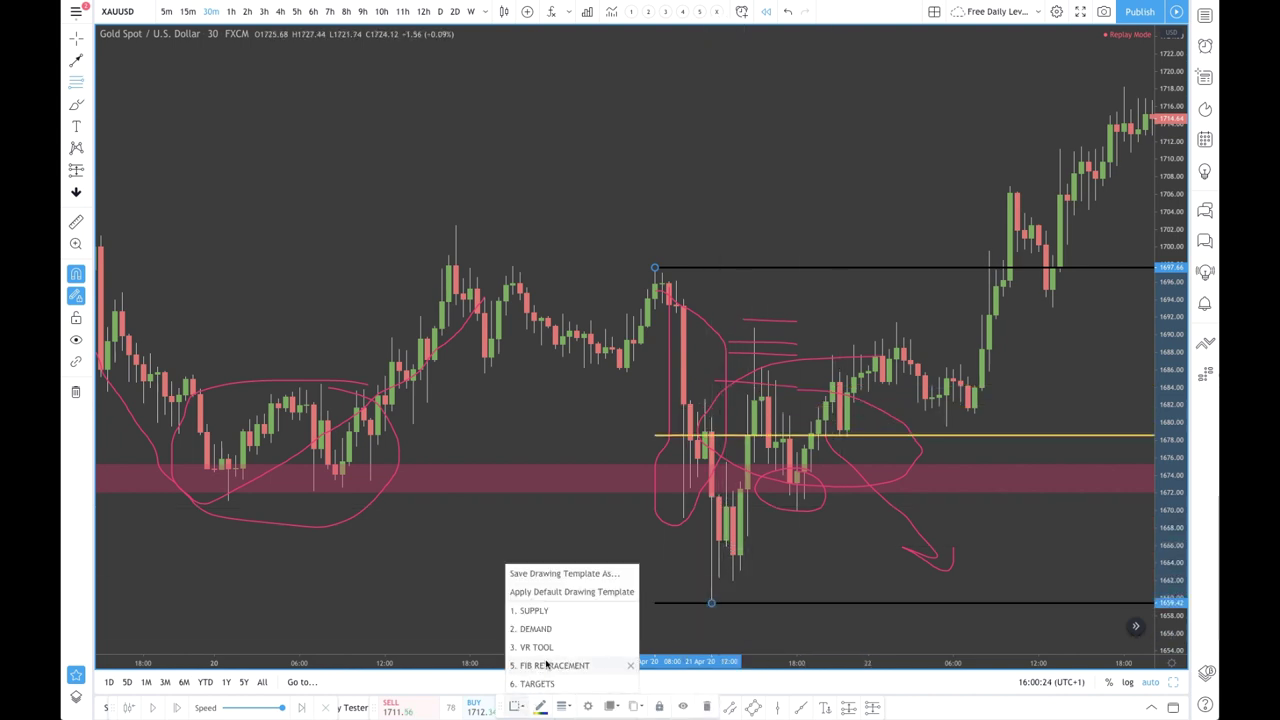
pyautogui.click(547, 665)
# Step: Draw a rectangular zone starting at 17 April 19:30 from 1685.69 down to about 1682, and extend it to 22 April 03:30
pyautogui.scroll(5, 816, 497)
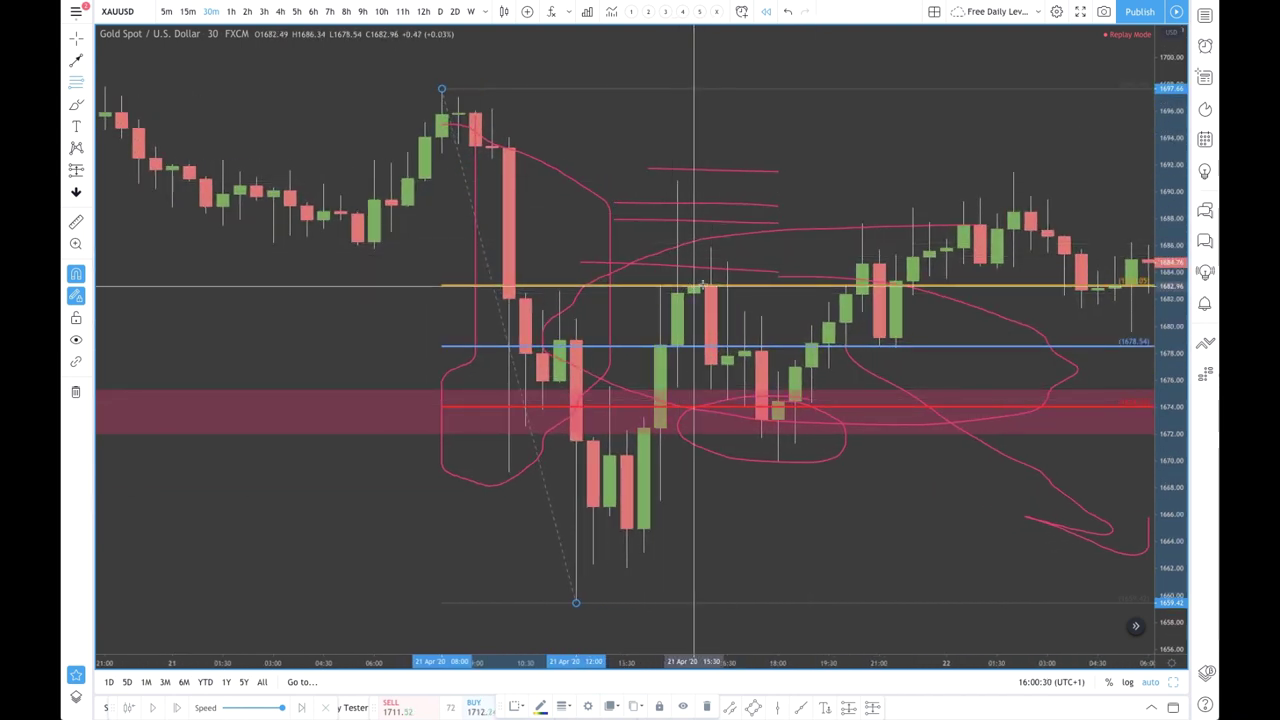
pyautogui.hscroll(-5, 620, 262)
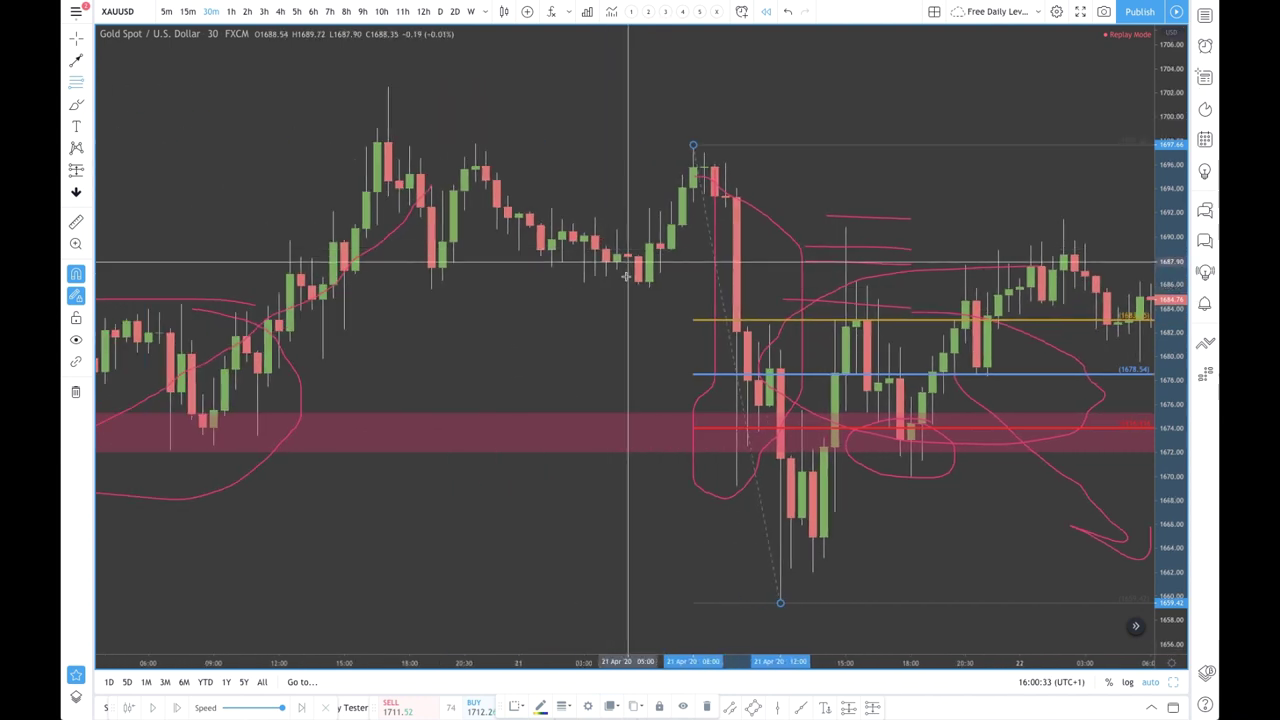
pyautogui.click(89, 106)
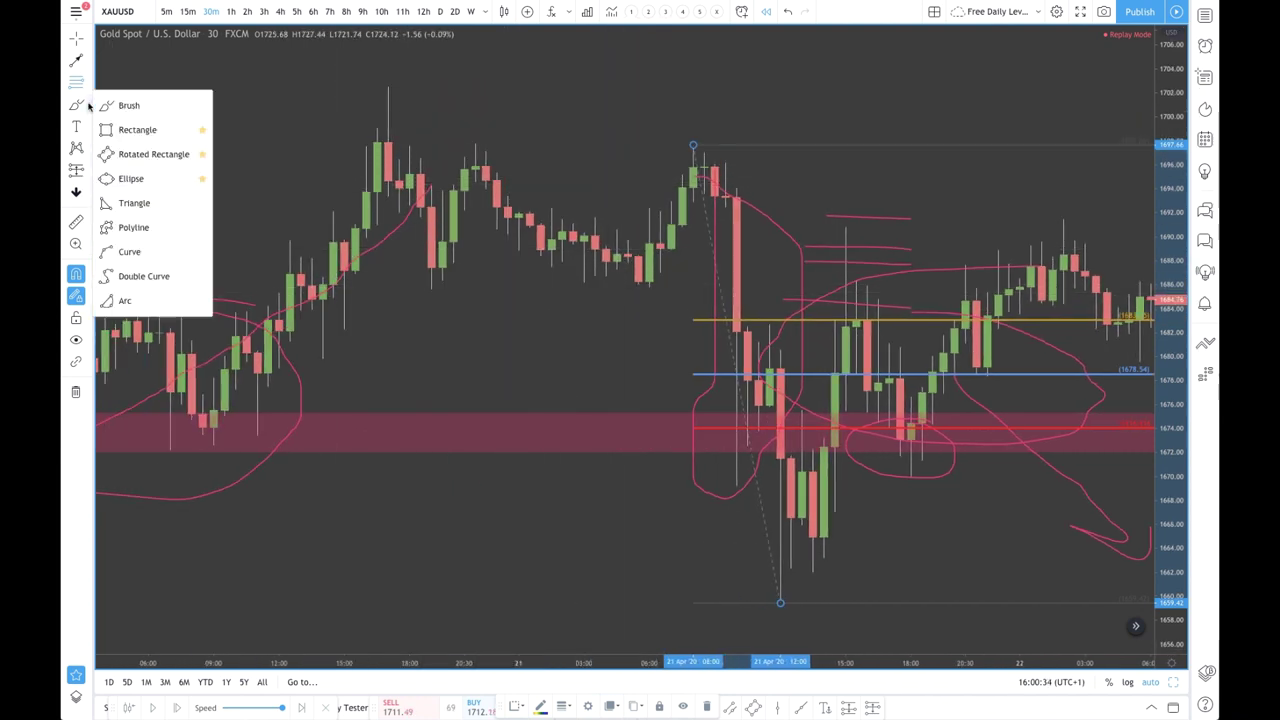
pyautogui.click(124, 130)
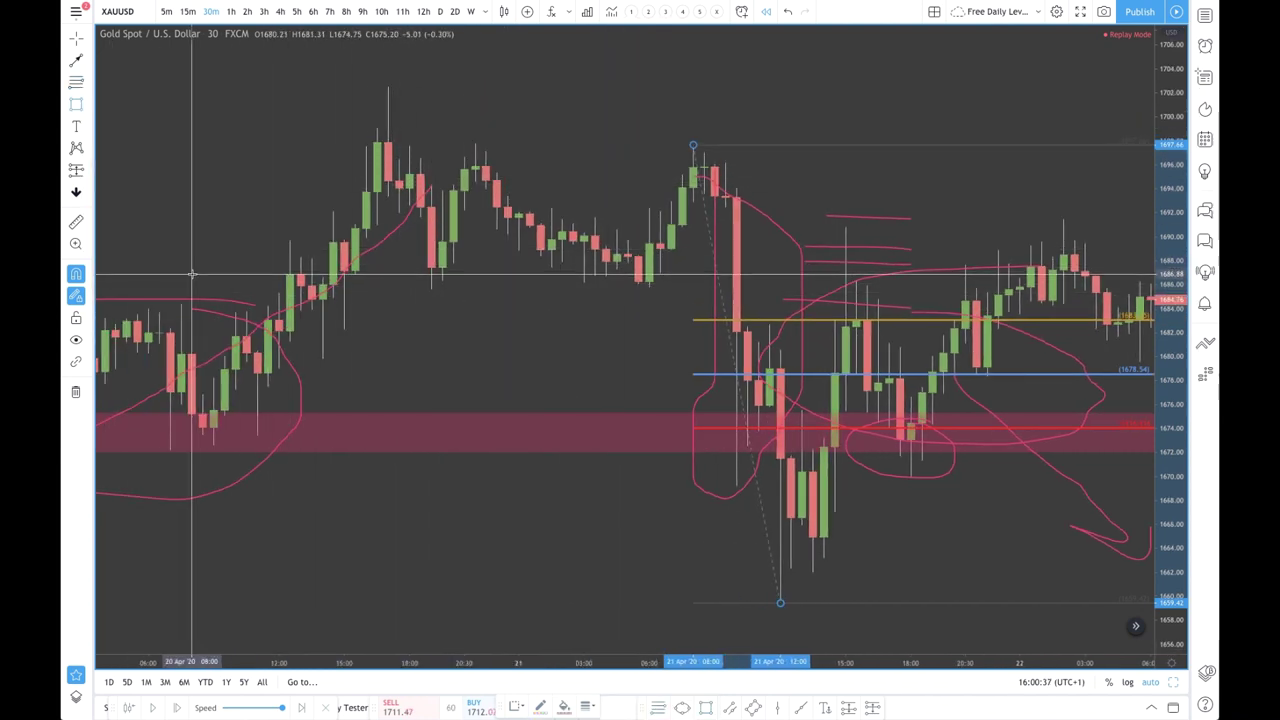
pyautogui.hscroll(-2, 290, 286)
pyautogui.click(244, 290)
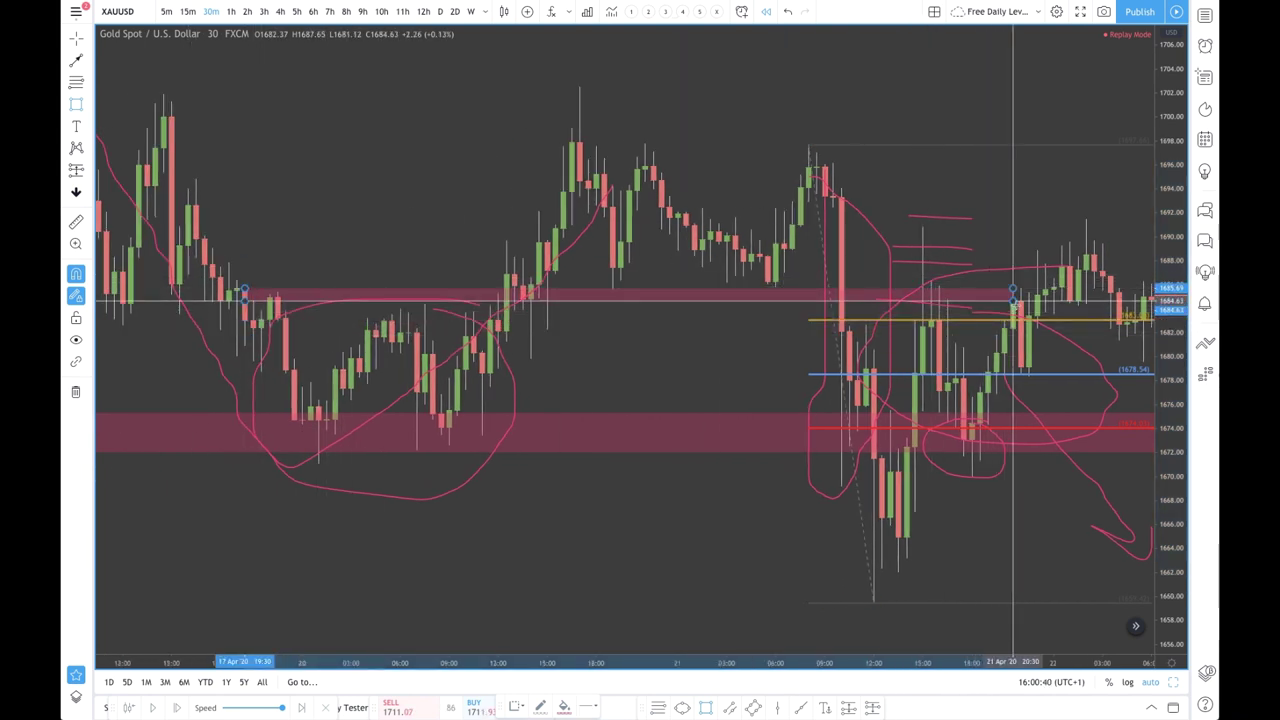
pyautogui.scroll(-5, 803, 278)
pyautogui.scroll(5, 780, 280)
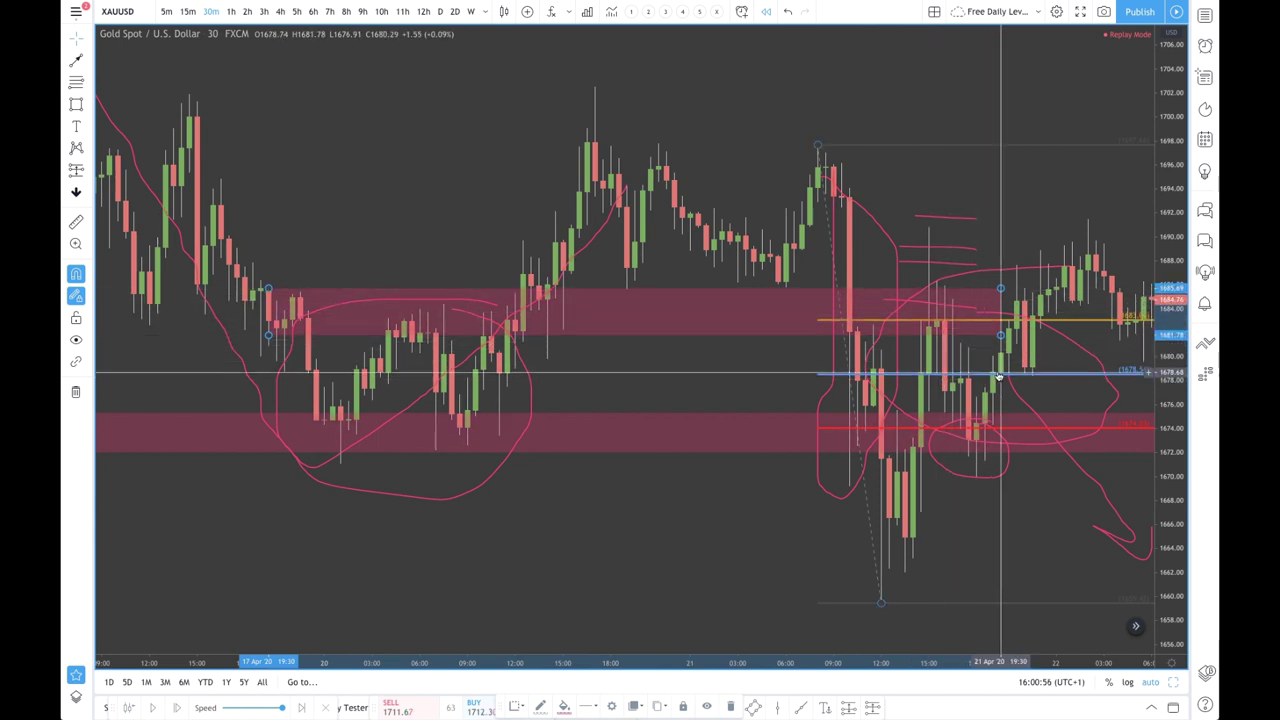
pyautogui.scroll(5, 998, 375)
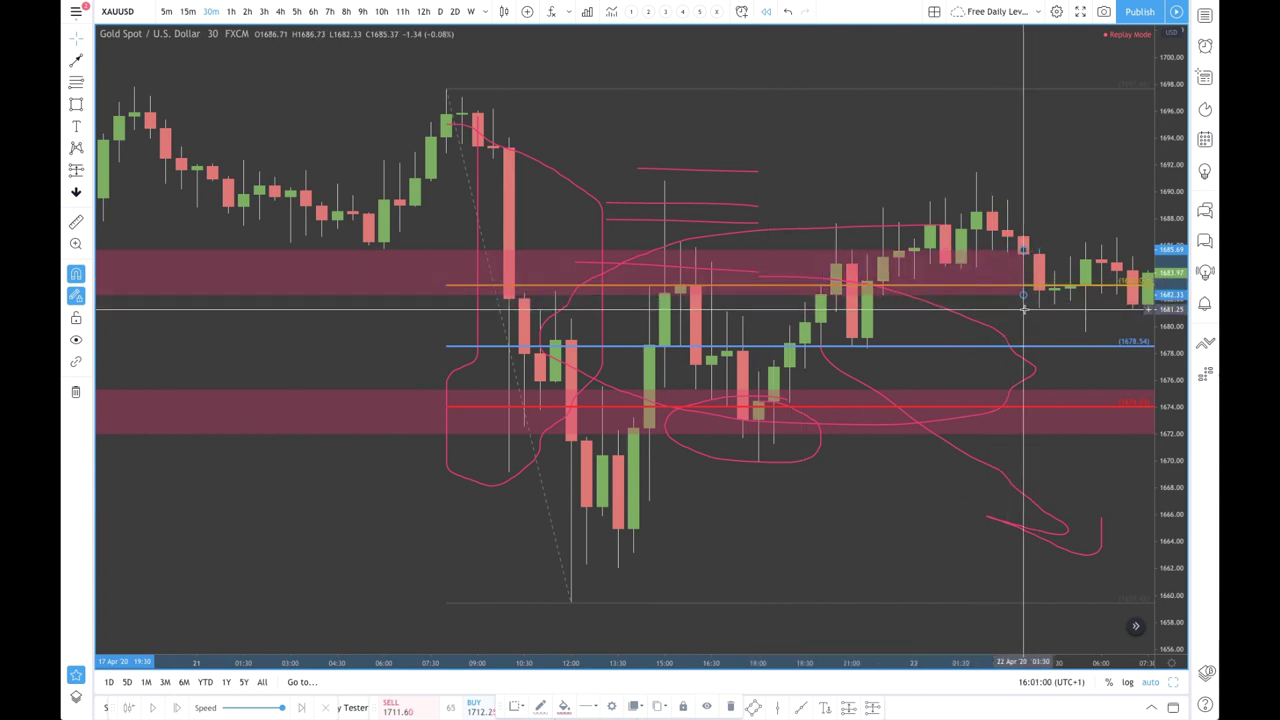
# Step: Stay in replay mode and move the 30-minute replay back to the 21 April 18:30 candle
pyautogui.click(766, 14)
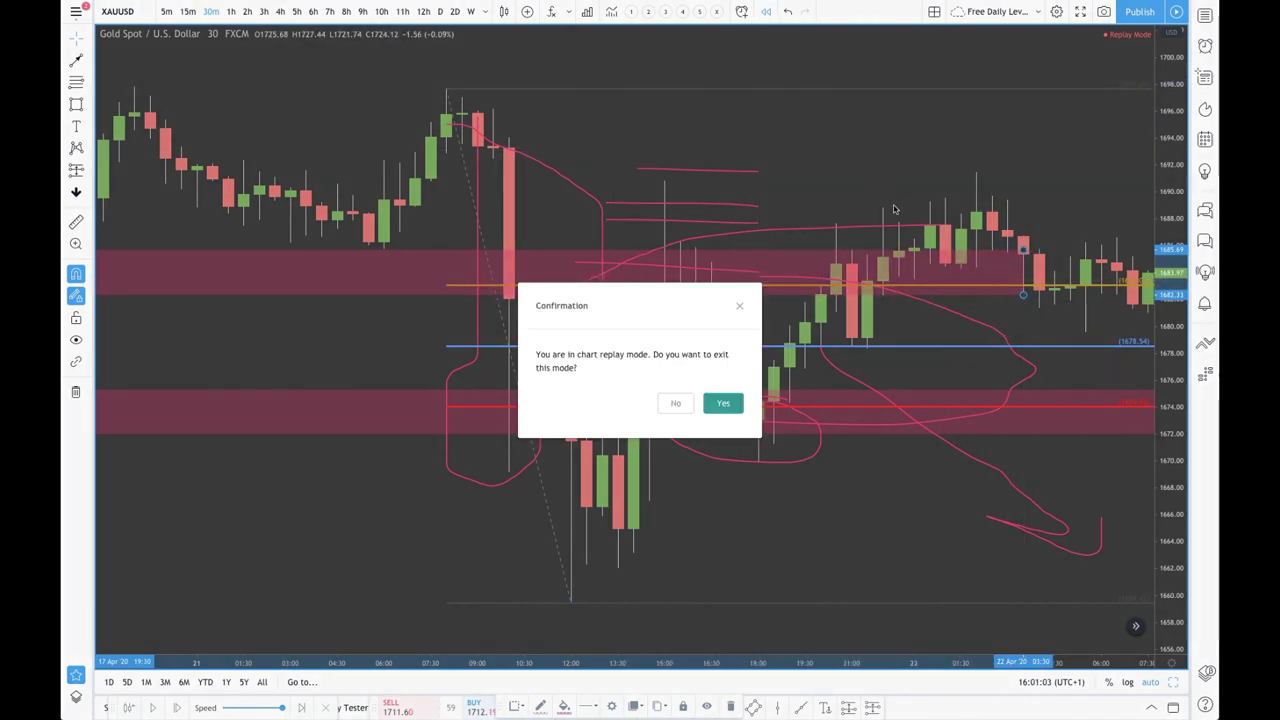
pyautogui.click(675, 404)
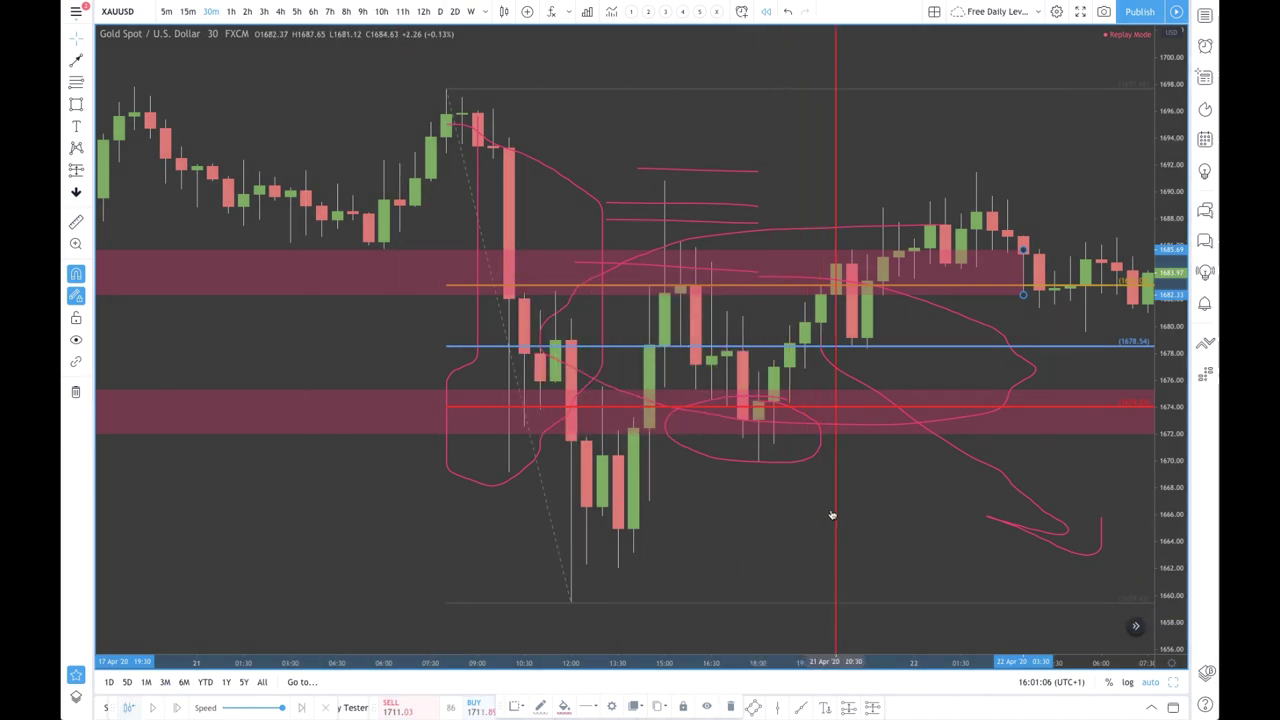
pyautogui.scroll(-3, 869, 503)
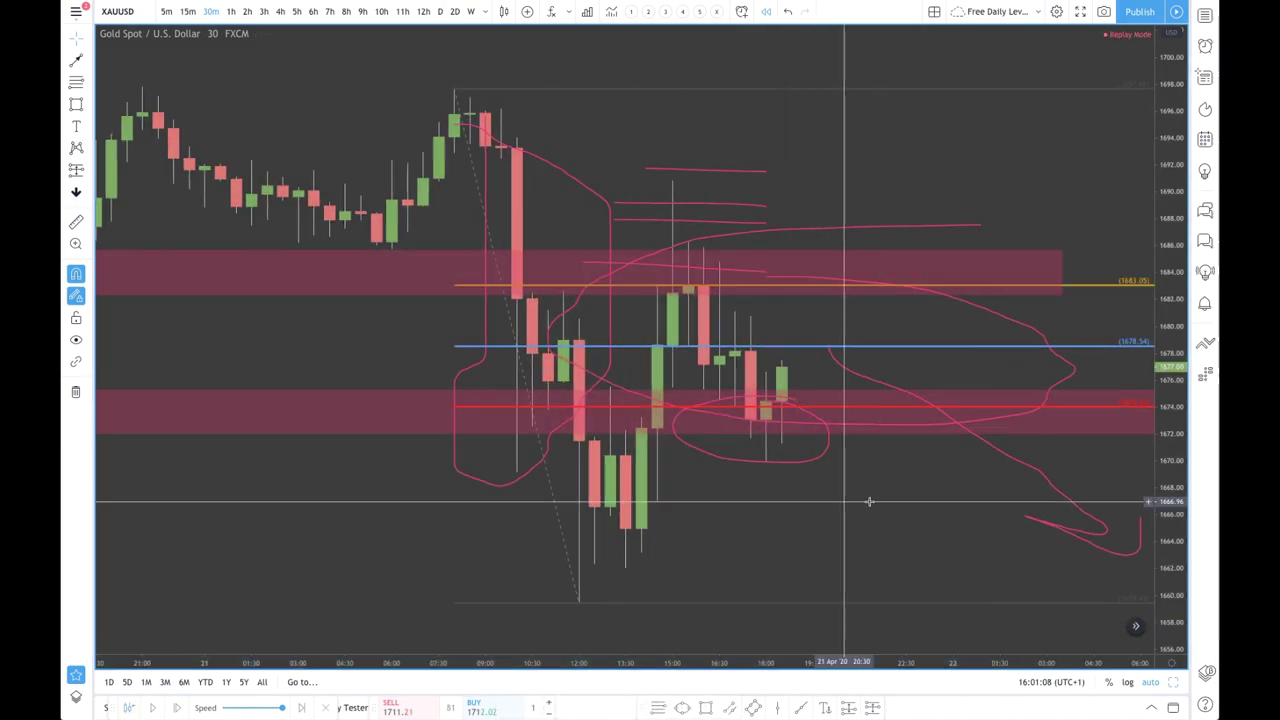
pyautogui.hscroll(-10, 889, 503)
pyautogui.scroll(-4, 891, 503)
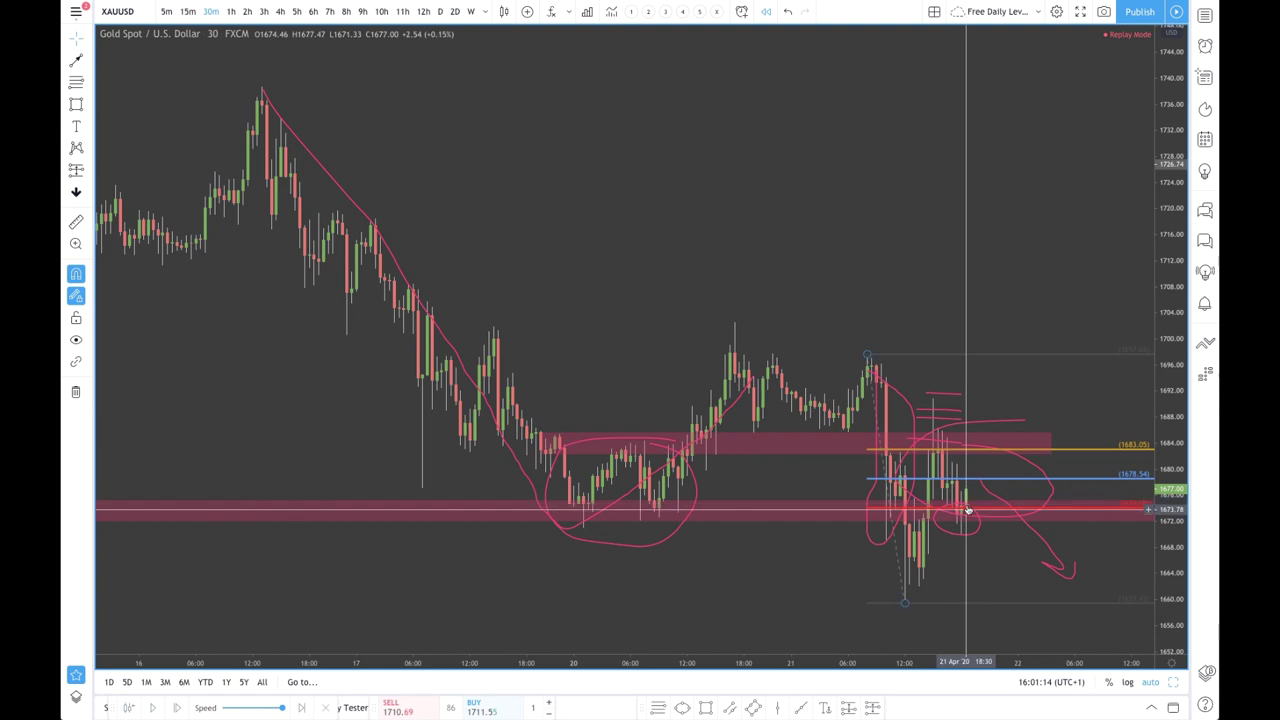
pyautogui.rightClick(726, 504)
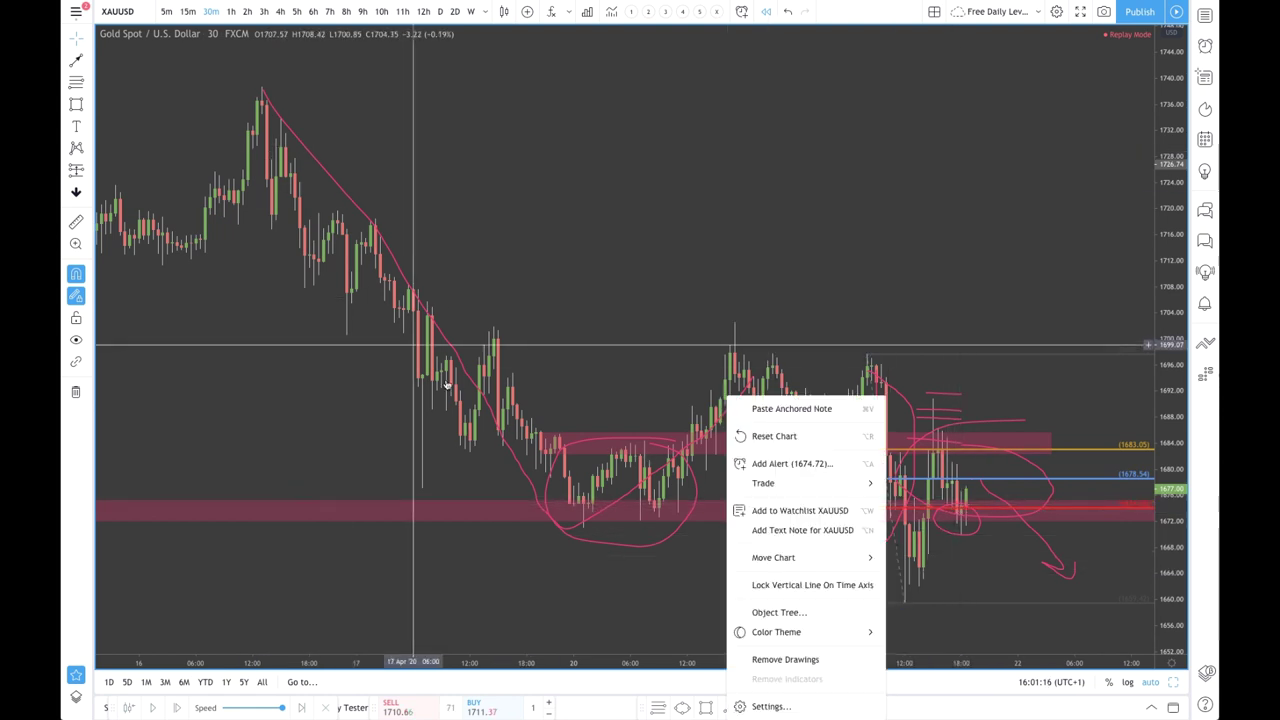
pyautogui.click(635, 392)
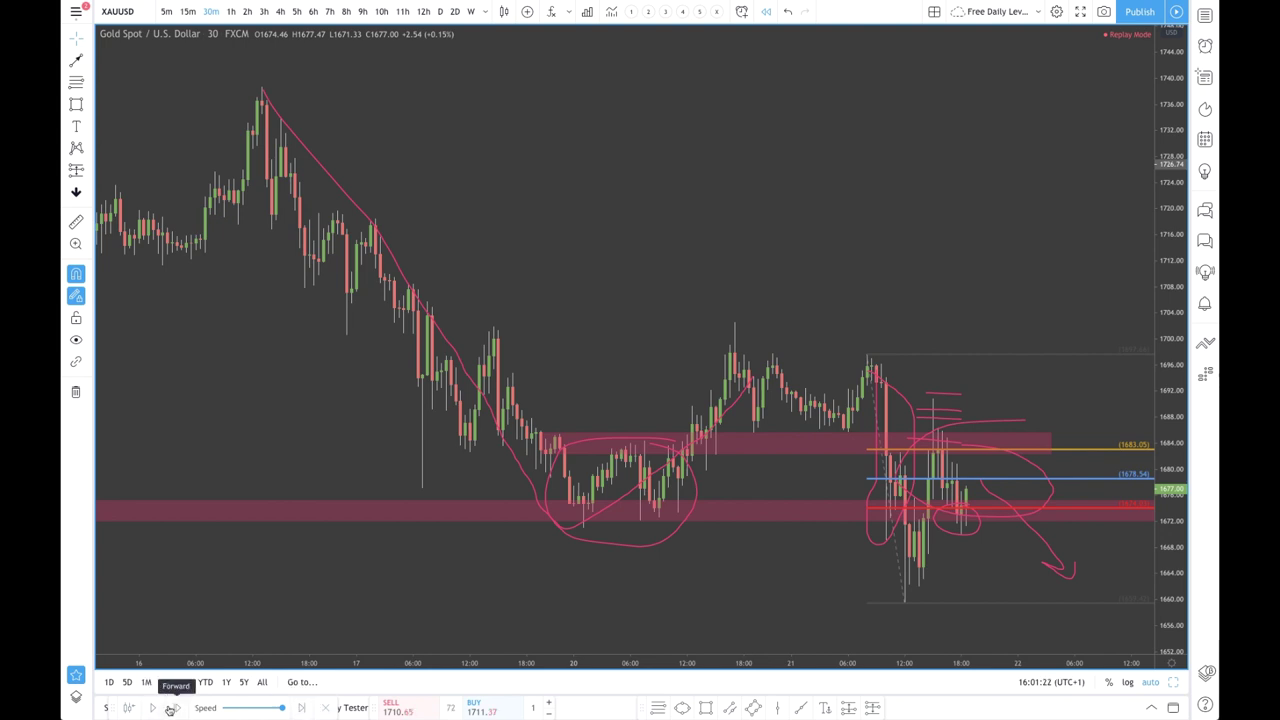
# Step: Switch the chart to the 1-hour timeframe and advance the replay to 23 April 04:00
pyautogui.click(233, 11)
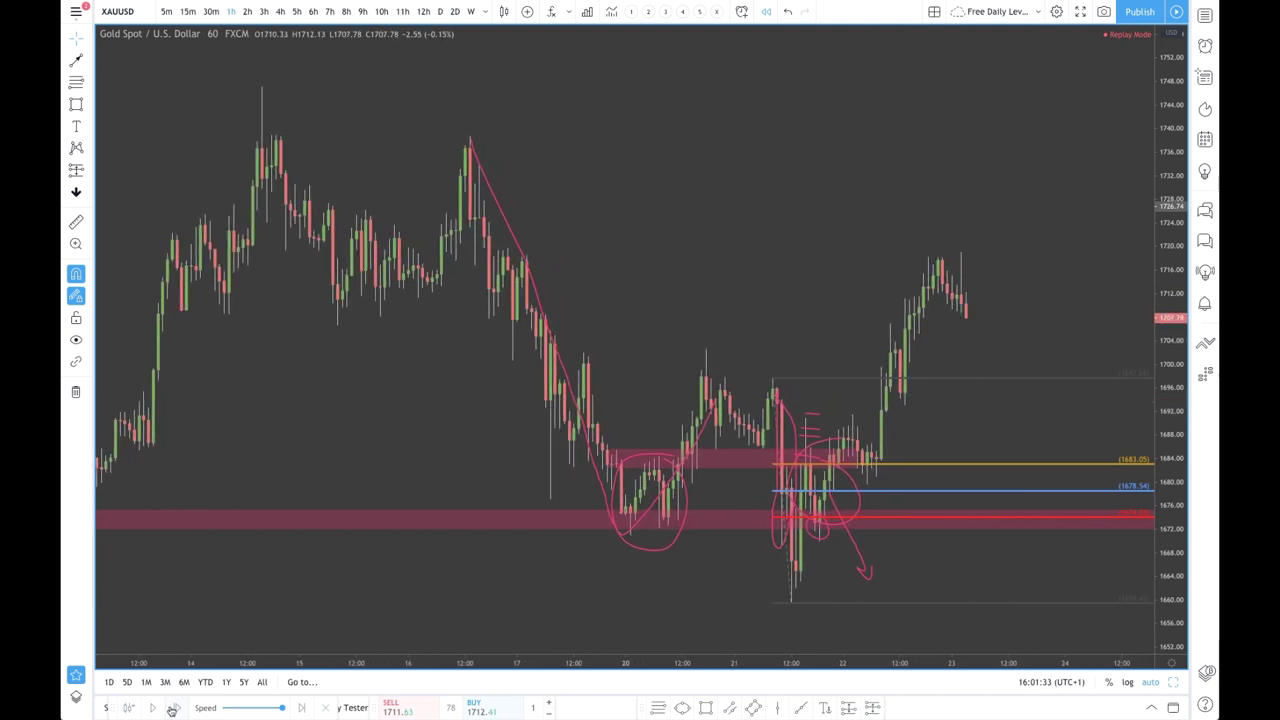
pyautogui.scroll(3, 745, 500)
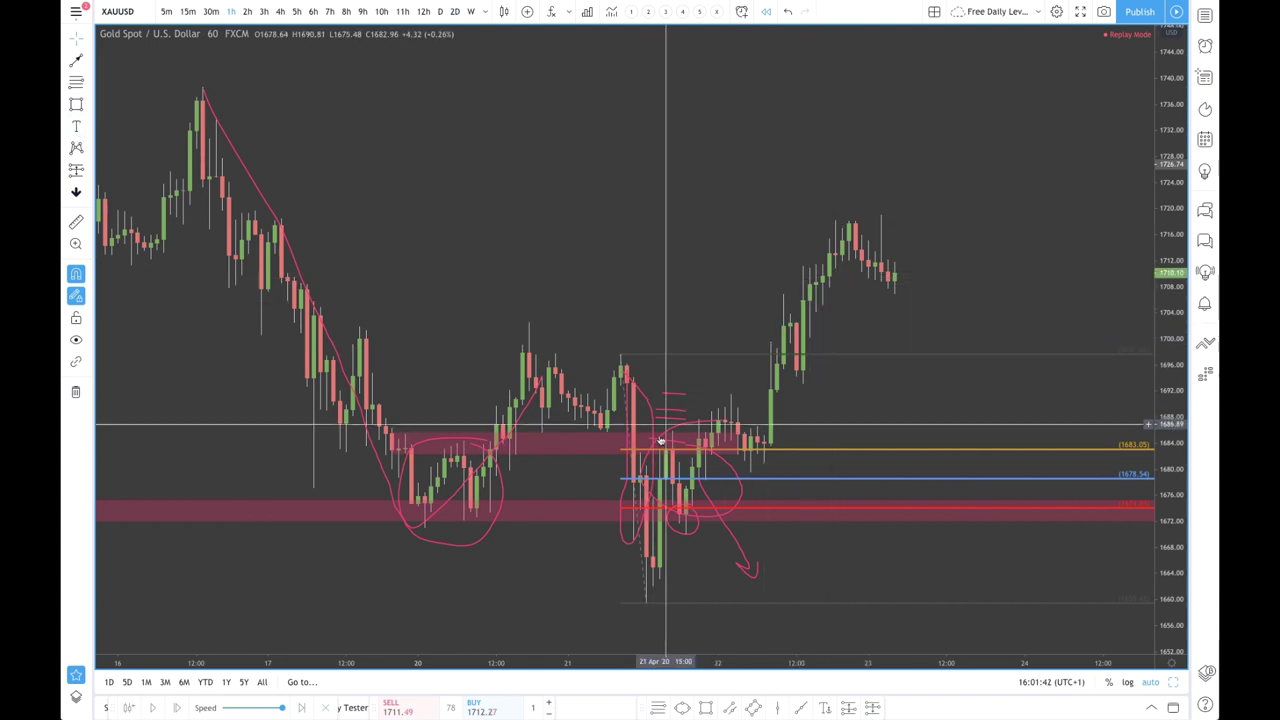
# Step: Brush a C-shaped curve around the downward arrow's tip below the lower zone, and a P-shaped loop above the latest candle
pyautogui.click(88, 108)
pyautogui.click(115, 104)
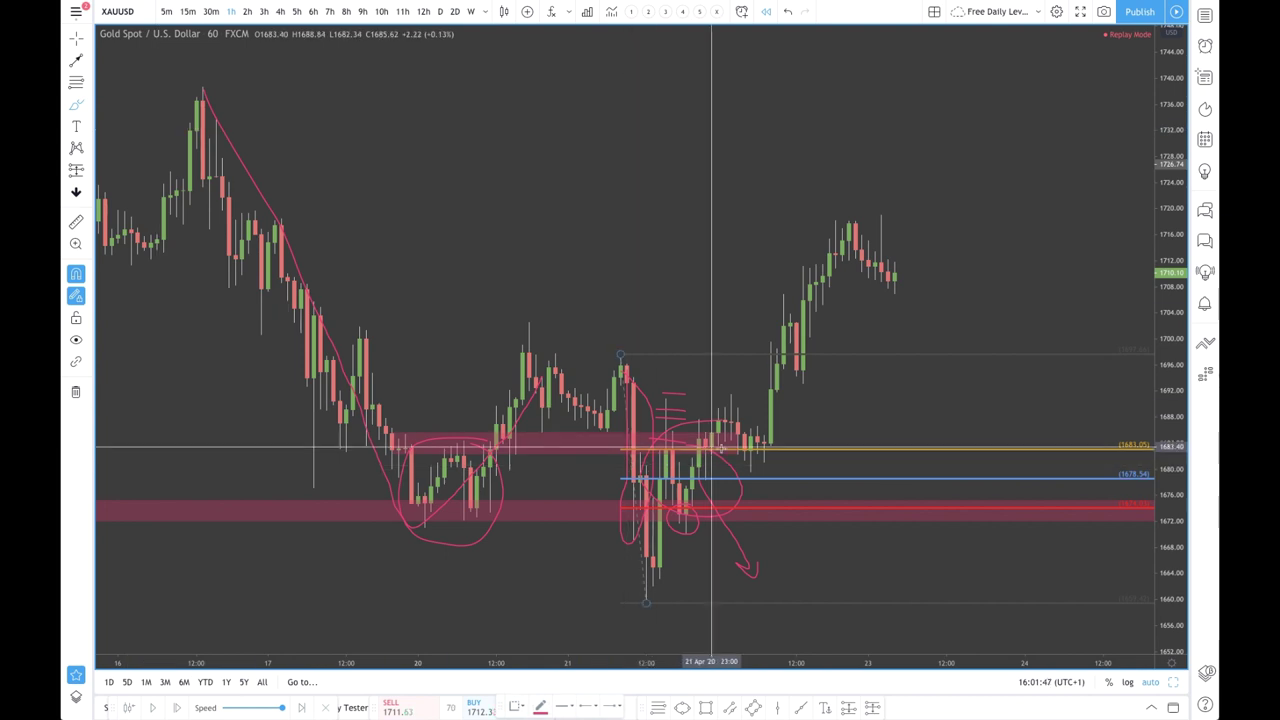
pyautogui.moveTo(801, 531)
pyautogui.mouseDown()
pyautogui.moveTo(787, 529)
pyautogui.moveTo(750, 596)
pyautogui.moveTo(790, 600)
pyautogui.mouseUp()
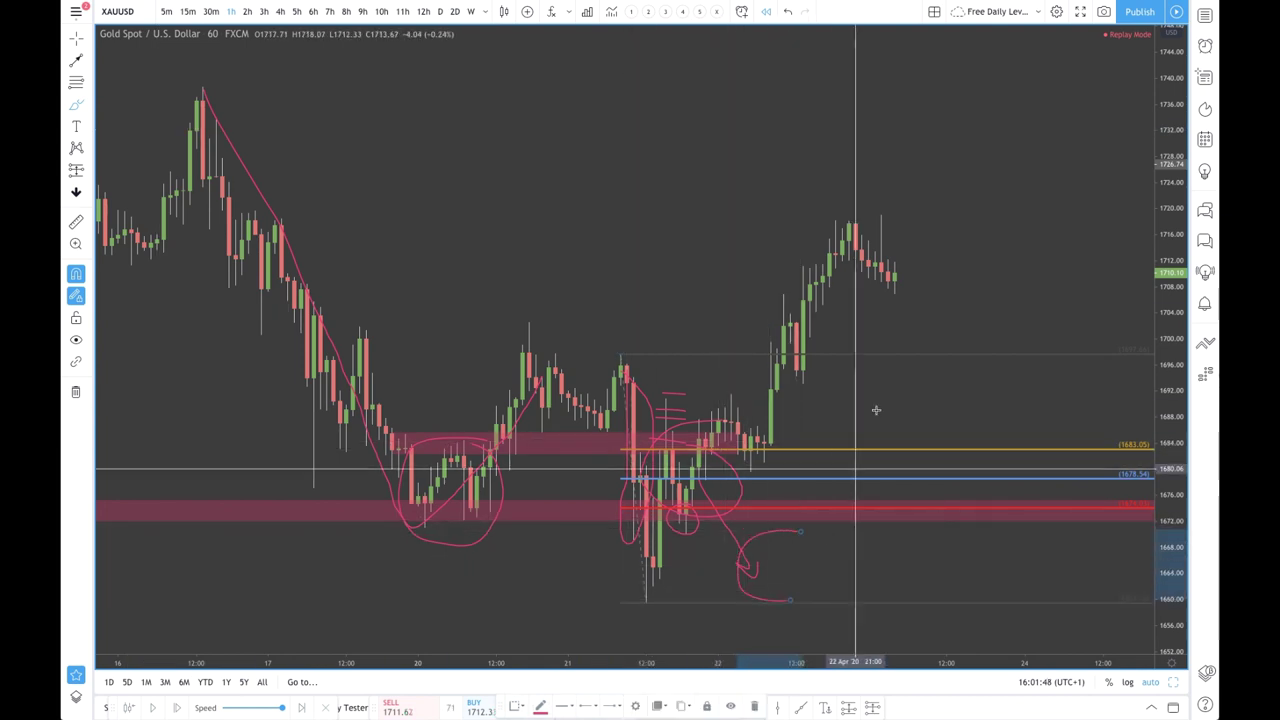
pyautogui.moveTo(902, 225)
pyautogui.mouseDown()
pyautogui.moveTo(904, 186)
pyautogui.moveTo(897, 204)
pyautogui.mouseUp()
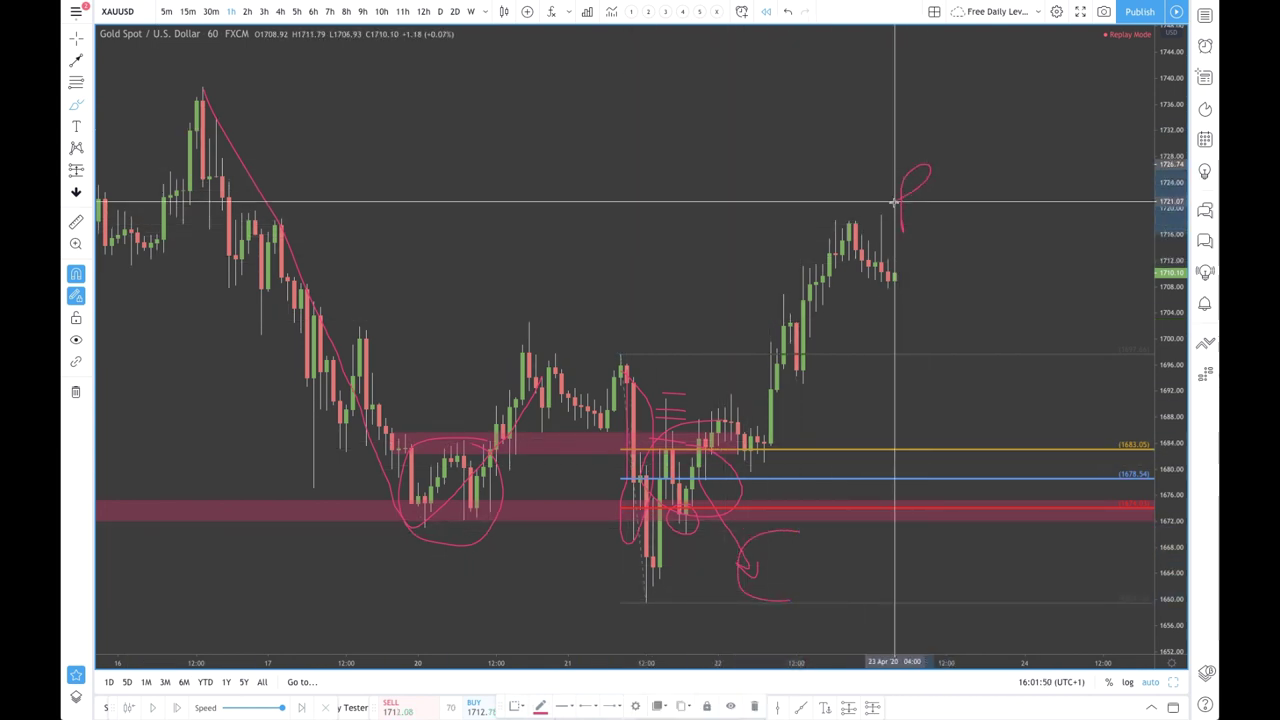
# Step: Advance the replay to 23 April 14:00, and brush a path from the latest candle down between the zones and back up with an arrowhead
pyautogui.click(178, 708)
pyautogui.click(178, 708)
pyautogui.click(178, 708)
pyautogui.click(178, 708)
pyautogui.click(178, 708)
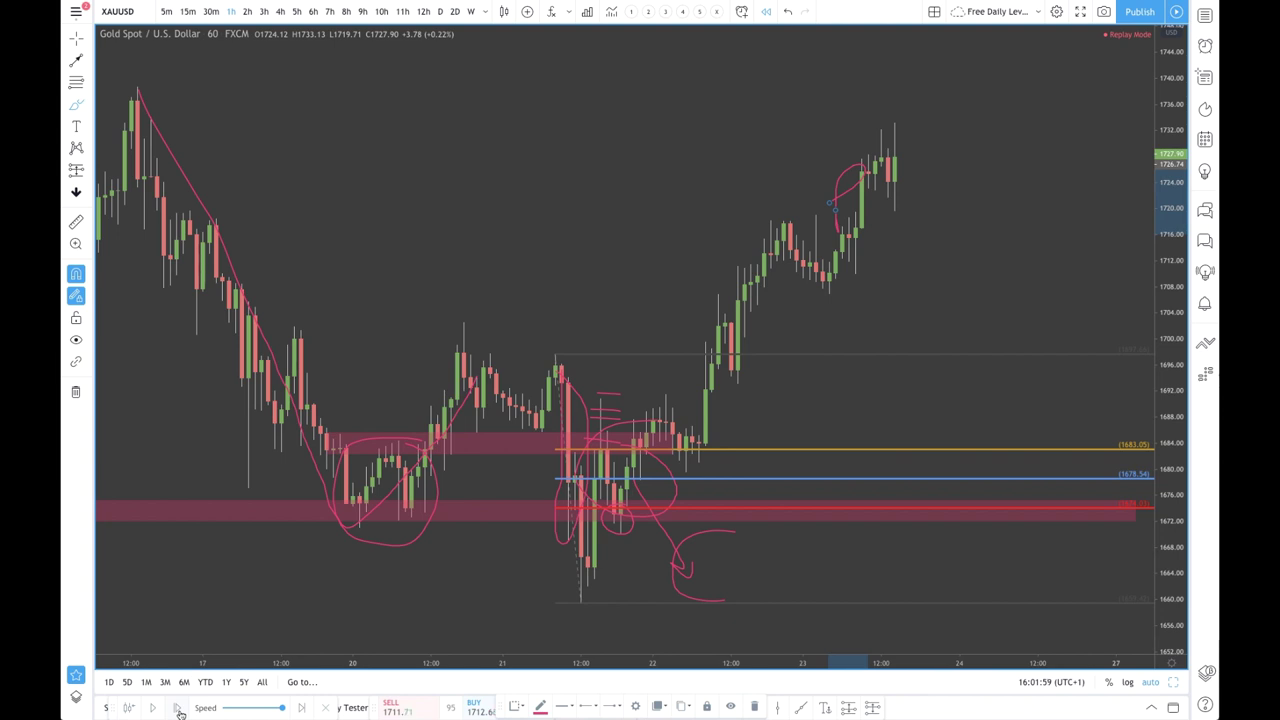
pyautogui.scroll(-2, 832, 420)
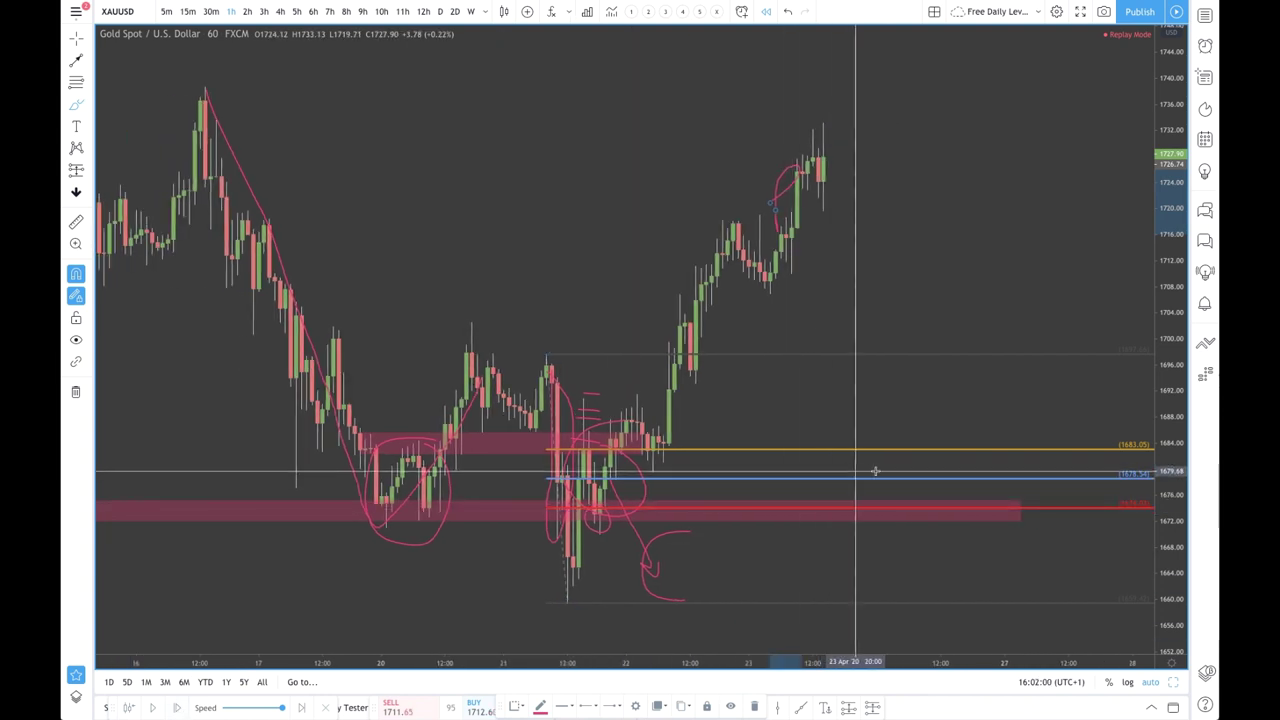
pyautogui.moveTo(822, 178)
pyautogui.mouseDown()
pyautogui.moveTo(937, 487)
pyautogui.moveTo(1025, 405)
pyautogui.moveTo(1036, 430)
pyautogui.mouseUp()
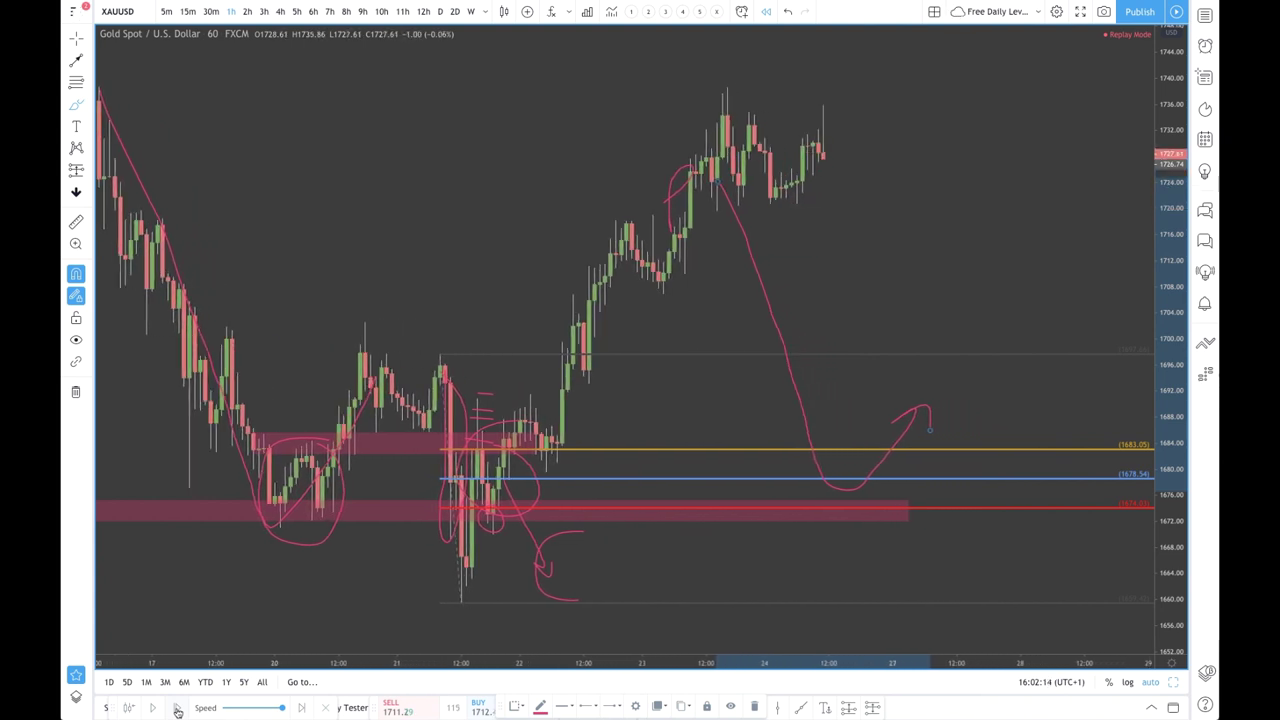
# Step: Exit chart replay mode and return to the live 1-hour chart
pyautogui.click(322, 710)
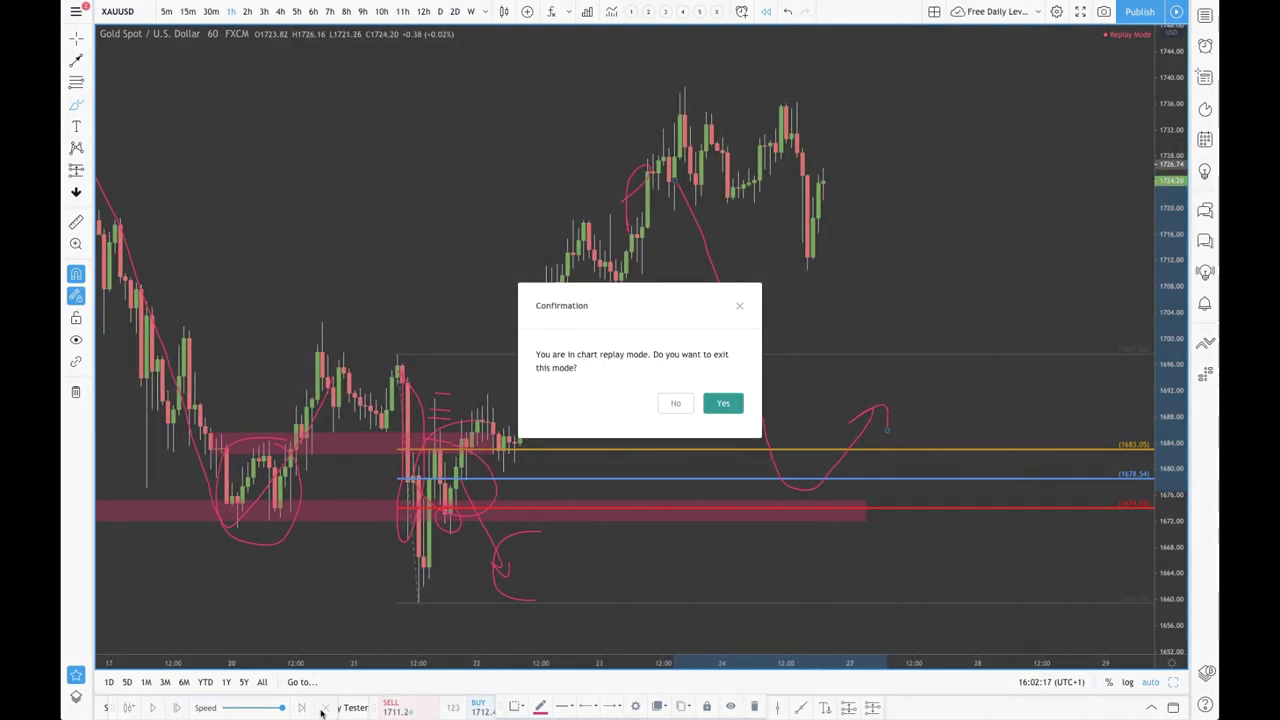
pyautogui.click(735, 408)
pyautogui.hscroll(5, 800, 440)
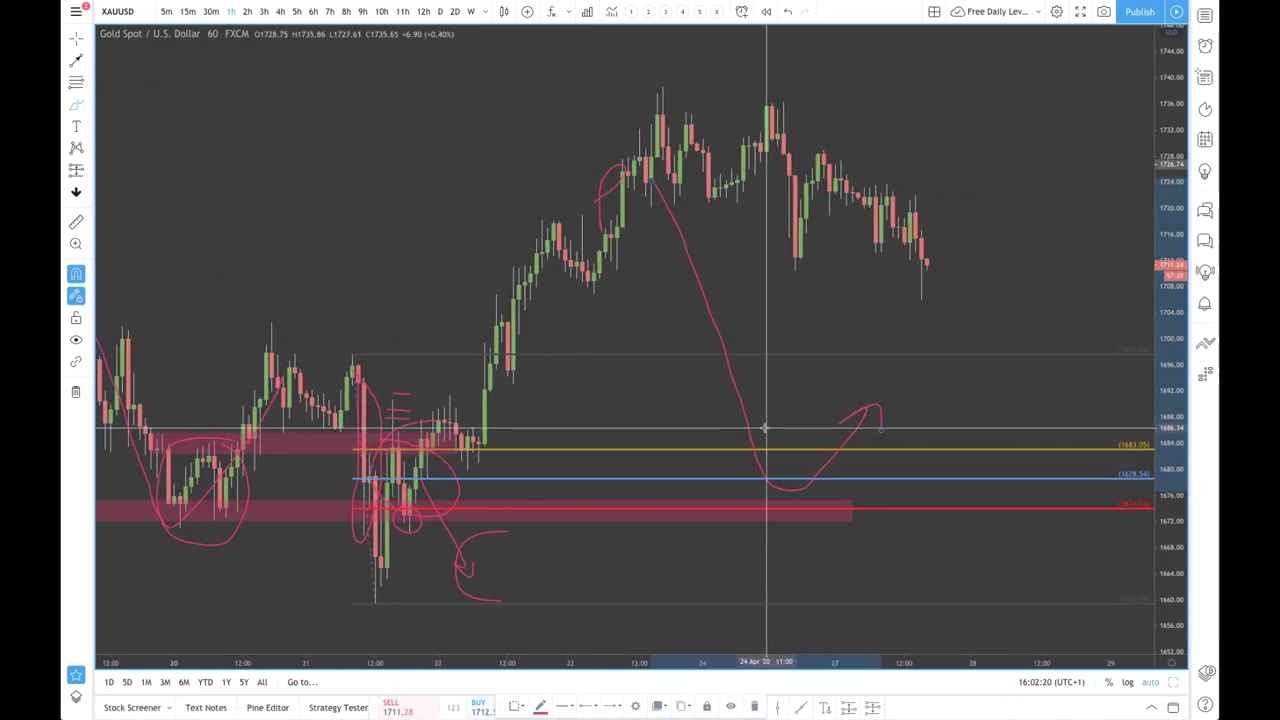
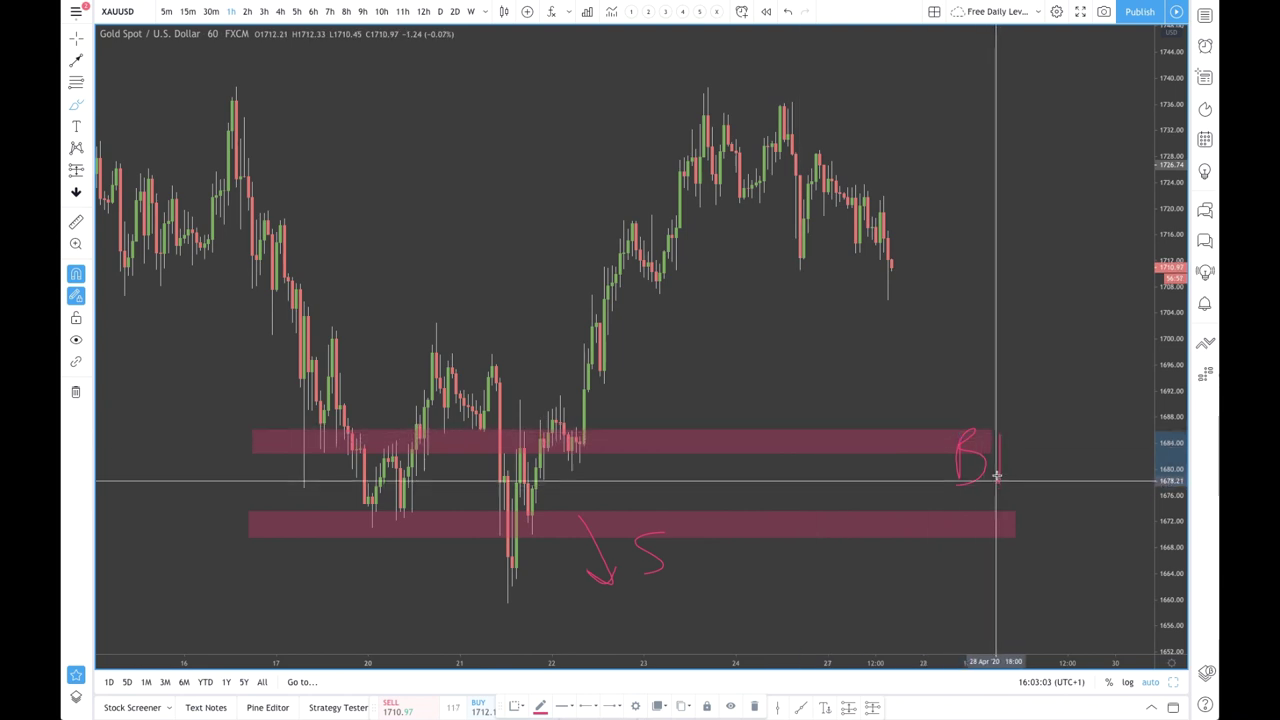
# Step: Handwrite a second letter B beside the first at the end of the upper pink zone
pyautogui.moveTo(996, 477)
pyautogui.mouseDown()
pyautogui.moveTo(1014, 417)
pyautogui.moveTo(1020, 466)
pyautogui.moveTo(1000, 484)
pyautogui.mouseUp()
pyautogui.scroll(-2, 605, 507)
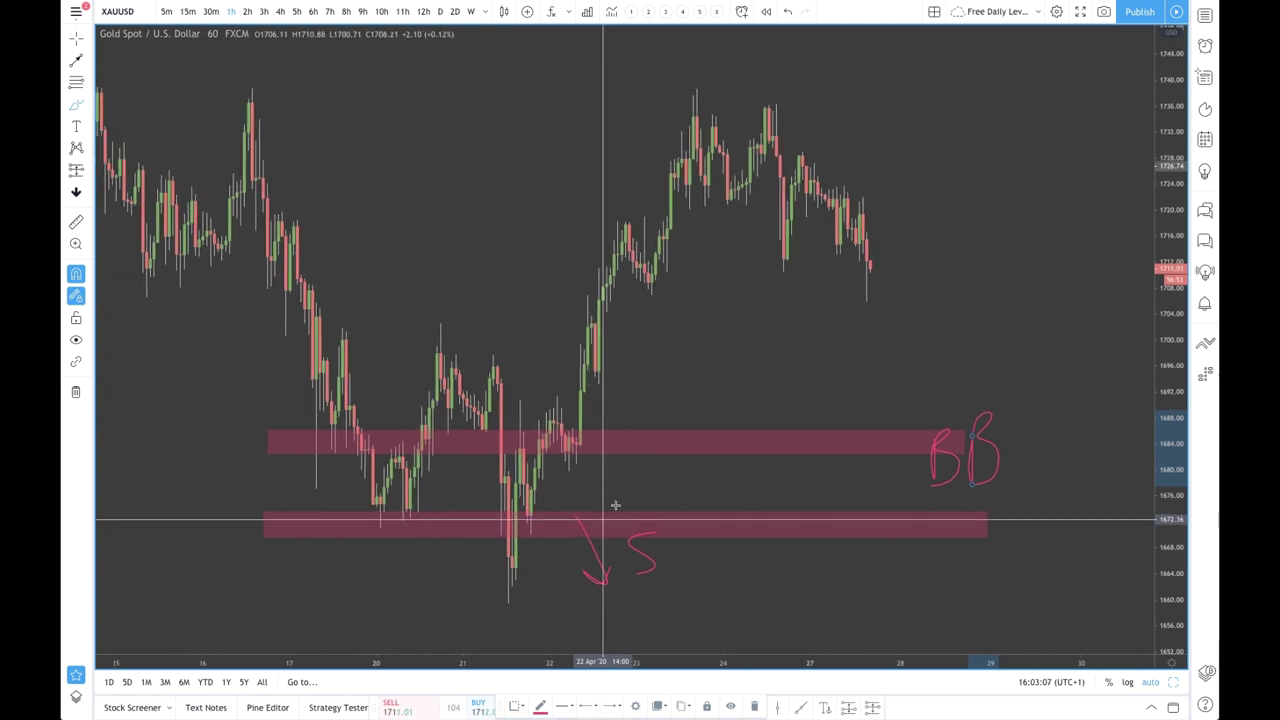
pyautogui.scroll(-2, 723, 300)
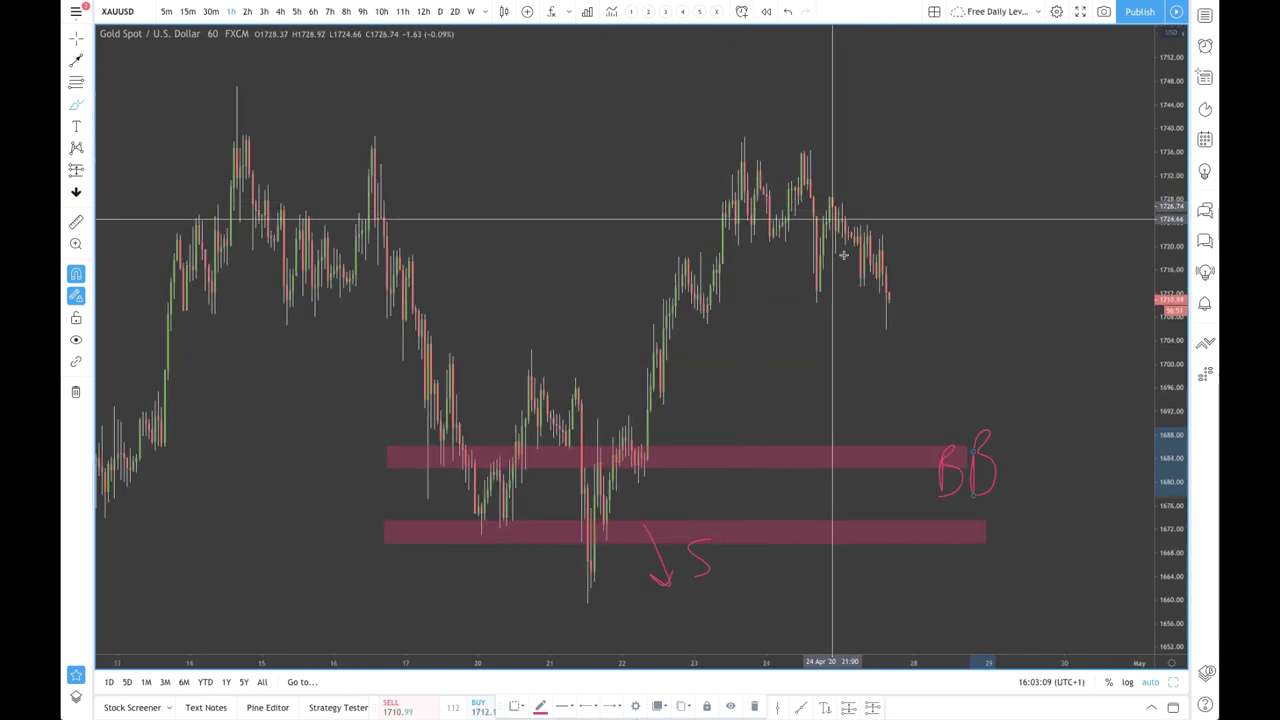
# Step: Draw a rectangular zone across the April highs from 13 April 12:00 at 1739.41 to 28 April 20:00 at 1735.68
pyautogui.click(87, 104)
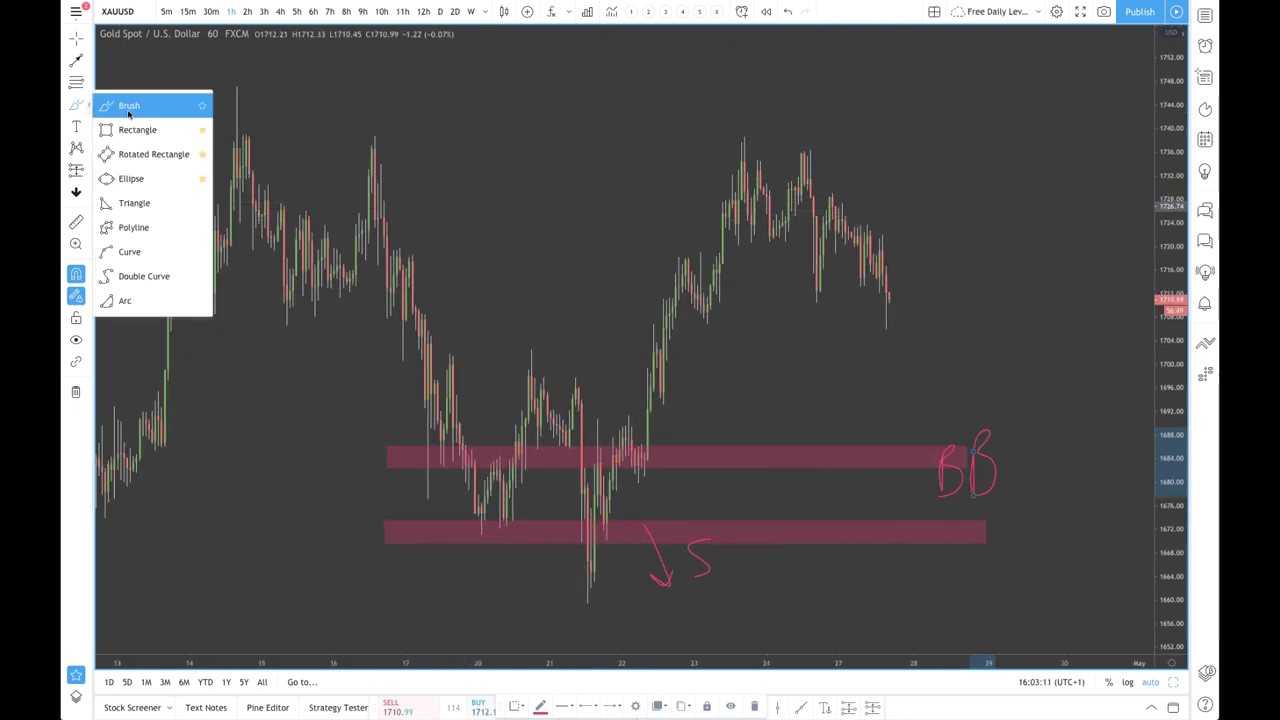
pyautogui.click(145, 131)
pyautogui.moveTo(155, 131)
pyautogui.mouseDown()
pyautogui.moveTo(814, 194)
pyautogui.moveTo(964, 154)
pyautogui.mouseUp()
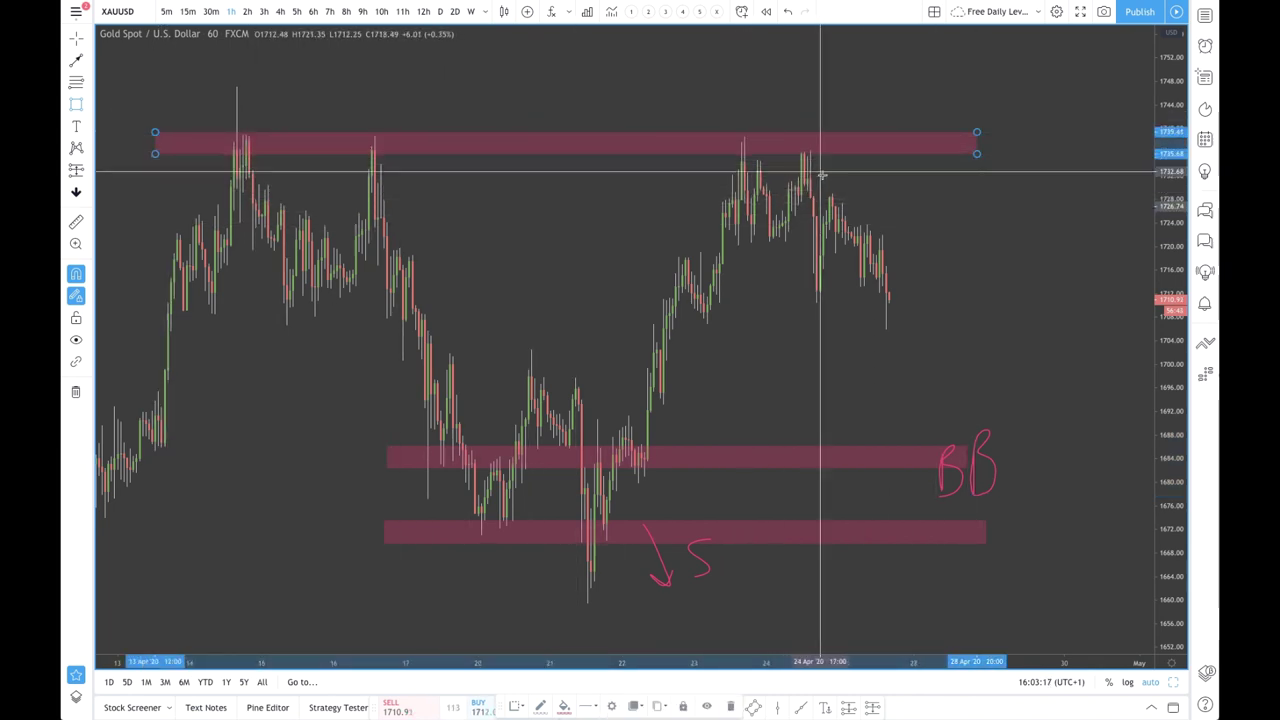
# Step: Brush a downward arrow from the latest candle to the zone near 1684, and handwrite another B at its tip
pyautogui.click(90, 98)
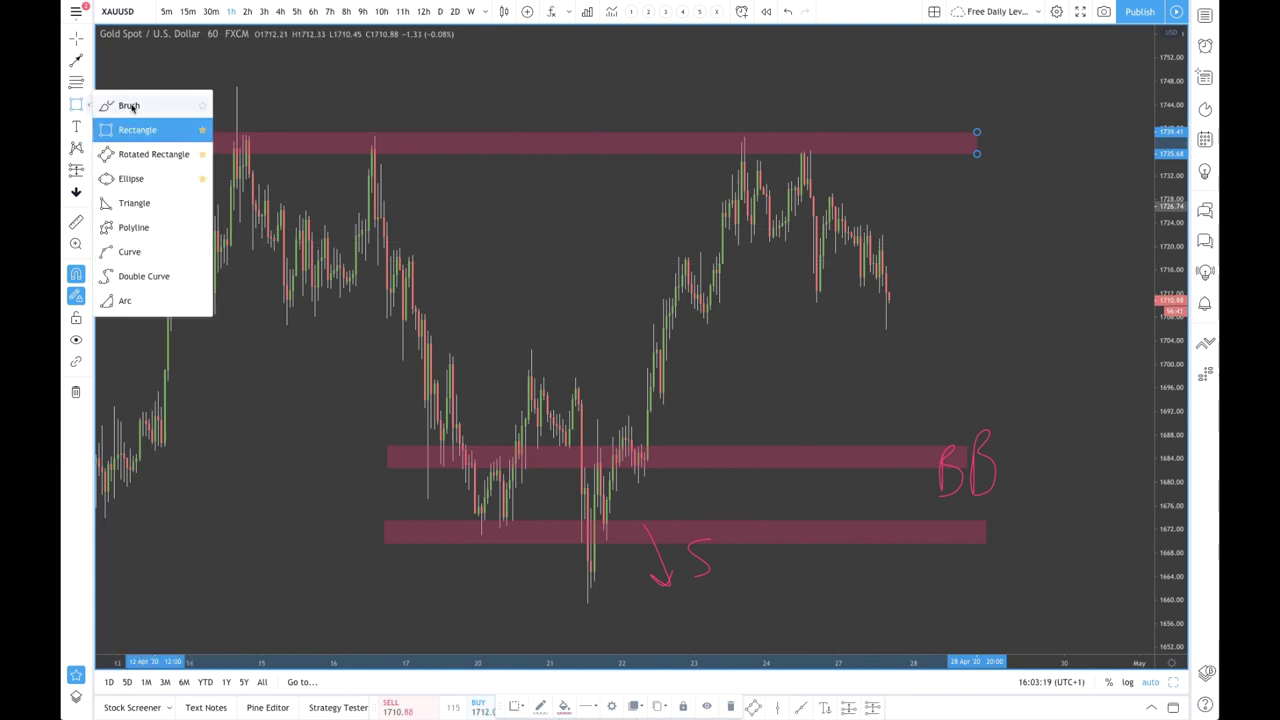
pyautogui.click(118, 106)
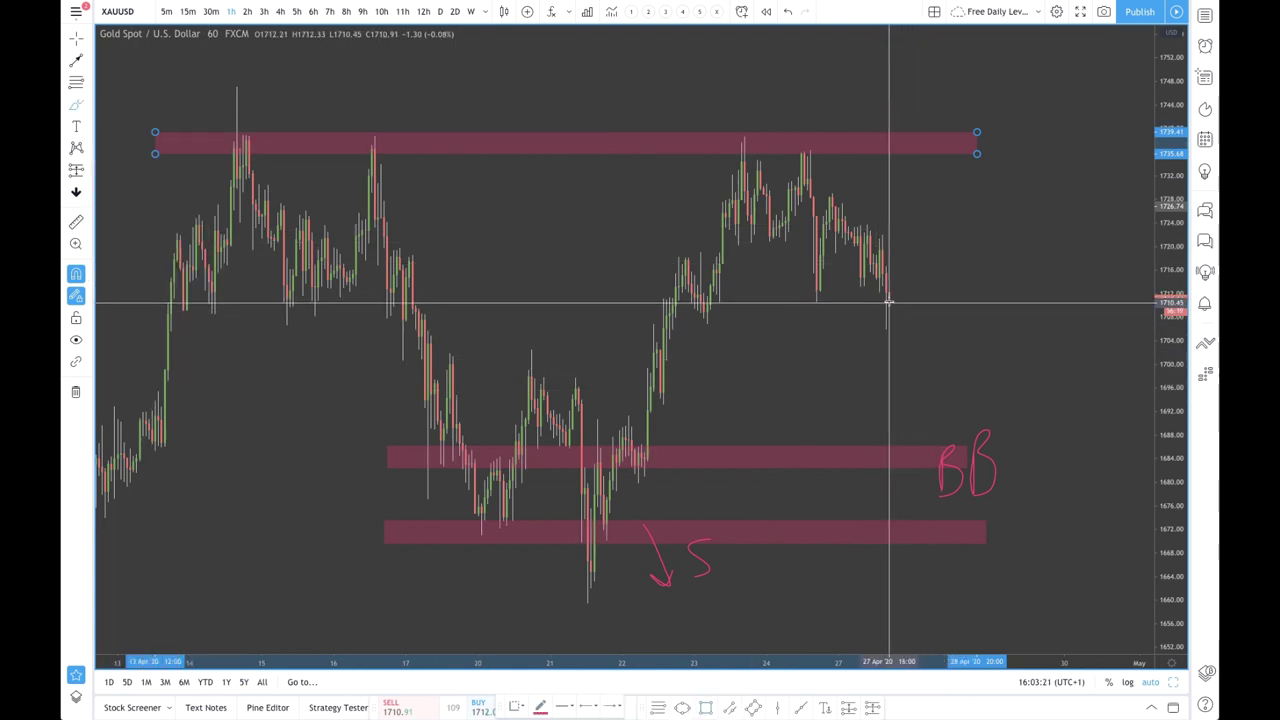
pyautogui.moveTo(888, 300)
pyautogui.mouseDown()
pyautogui.moveTo(907, 468)
pyautogui.moveTo(930, 440)
pyautogui.moveTo(922, 488)
pyautogui.mouseUp()
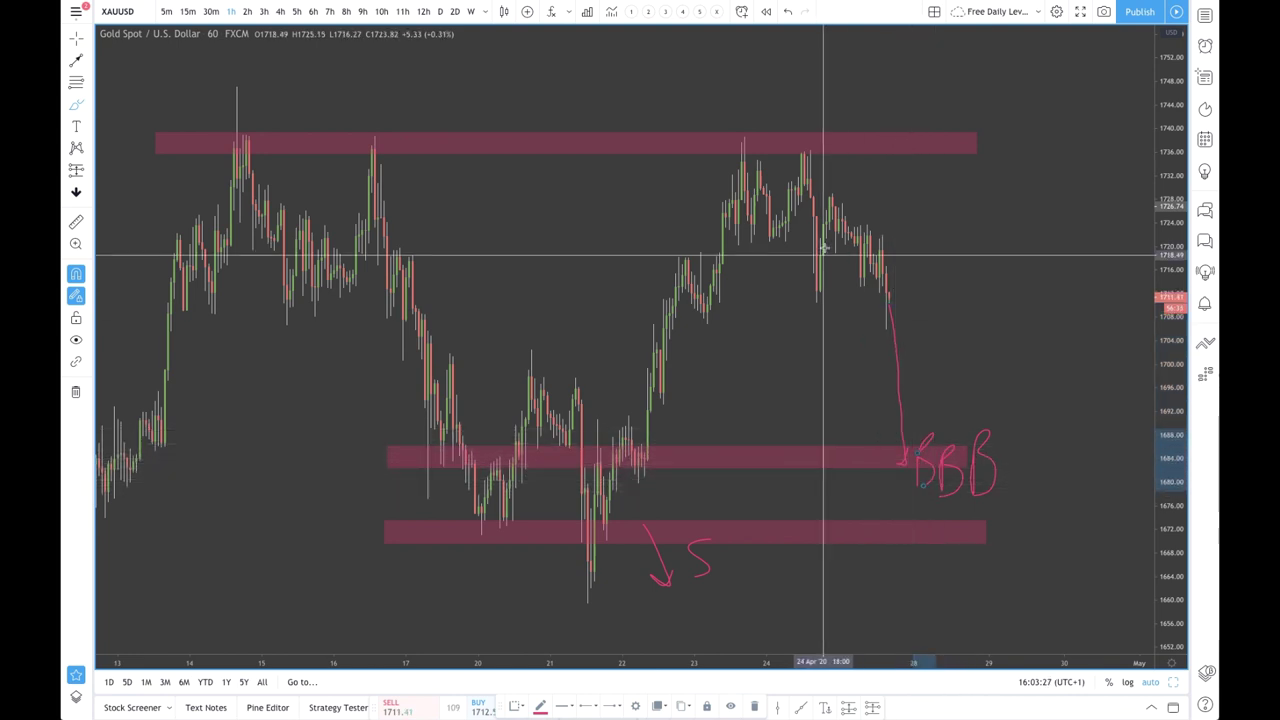
# Step: Handwrite S and P at the top zone, a C at the lowest zone and an R beside the B letters, and circle the projected reversal area
pyautogui.moveTo(834, 116)
pyautogui.mouseDown()
pyautogui.moveTo(784, 126)
pyautogui.moveTo(800, 168)
pyautogui.mouseUp()
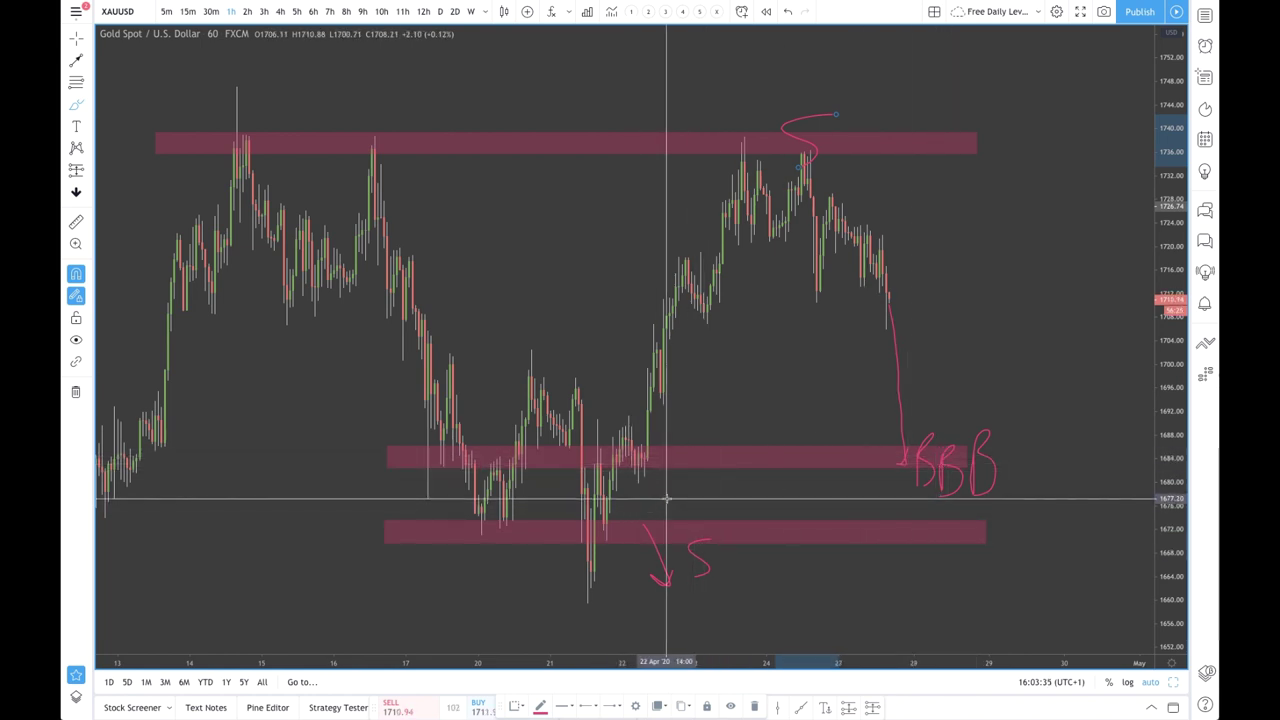
pyautogui.moveTo(618, 512); pyautogui.dragTo(643, 543)
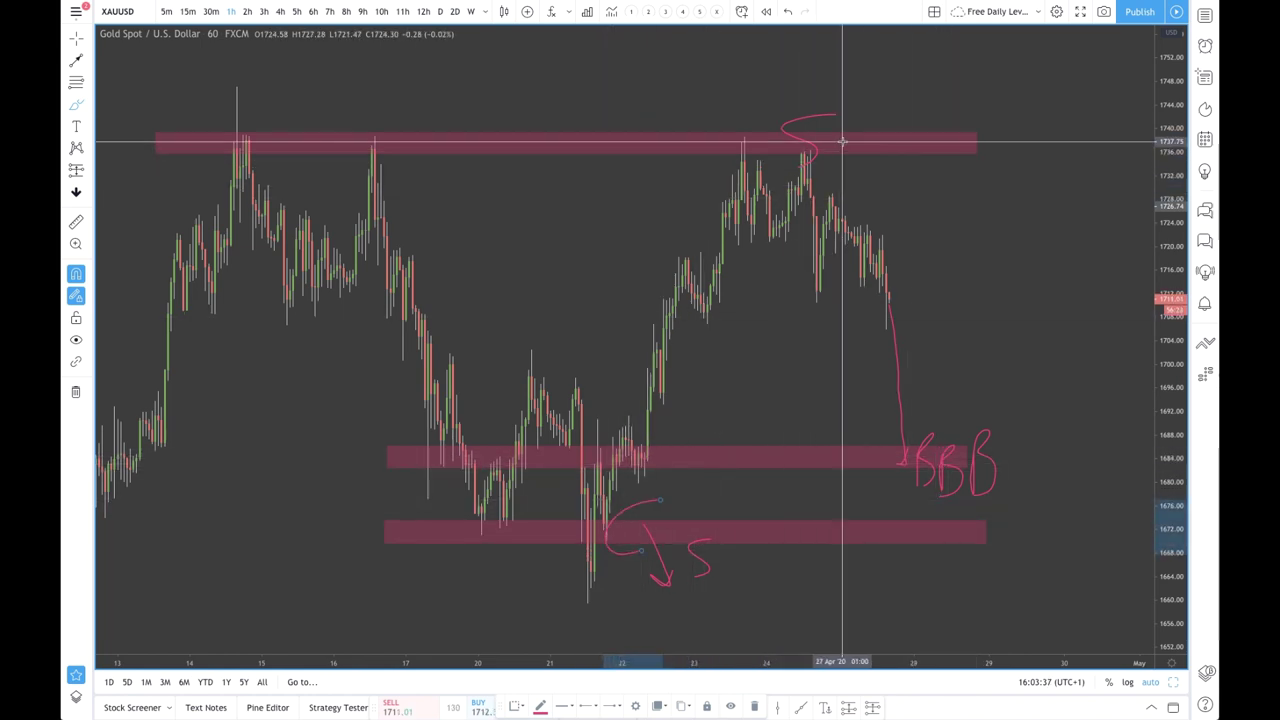
pyautogui.moveTo(846, 162)
pyautogui.mouseDown()
pyautogui.moveTo(868, 129)
pyautogui.moveTo(843, 152)
pyautogui.mouseUp()
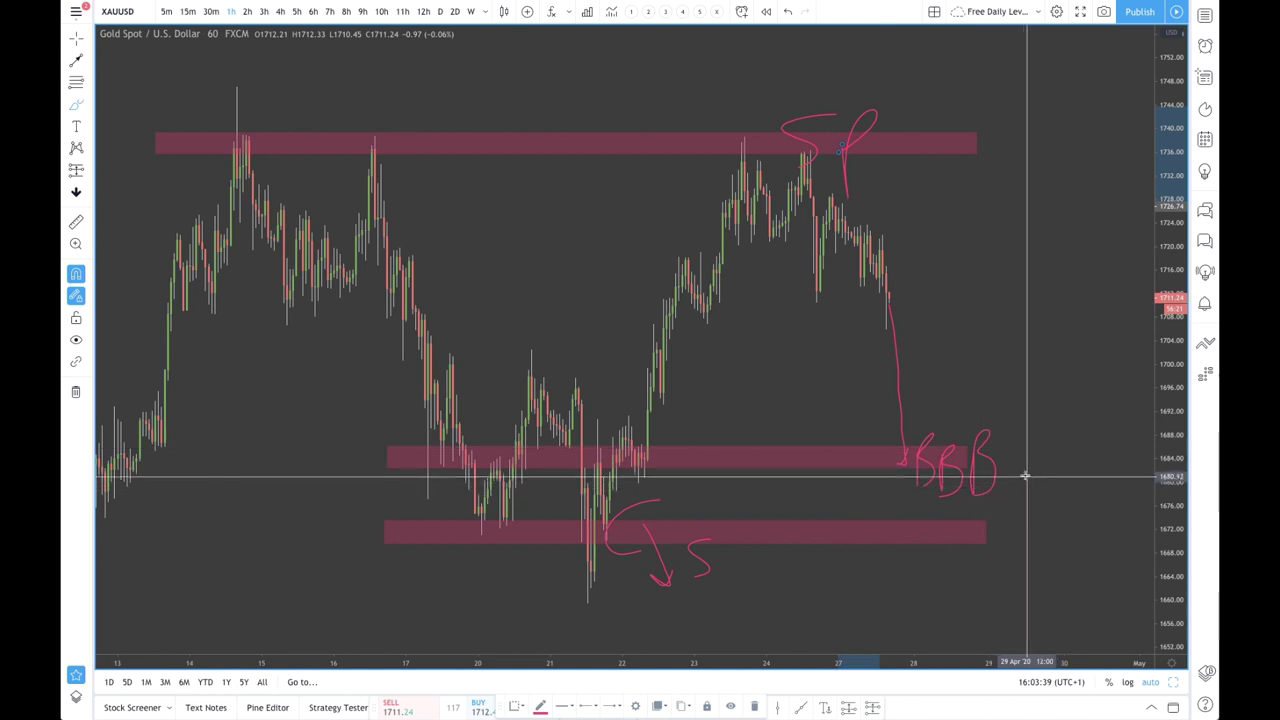
pyautogui.moveTo(1023, 482)
pyautogui.mouseDown()
pyautogui.moveTo(1023, 557)
pyautogui.moveTo(1043, 443)
pyautogui.moveTo(1023, 491)
pyautogui.moveTo(1048, 543)
pyautogui.mouseUp()
pyautogui.moveTo(980, 423)
pyautogui.mouseDown()
pyautogui.moveTo(931, 586)
pyautogui.moveTo(1015, 475)
pyautogui.mouseUp()
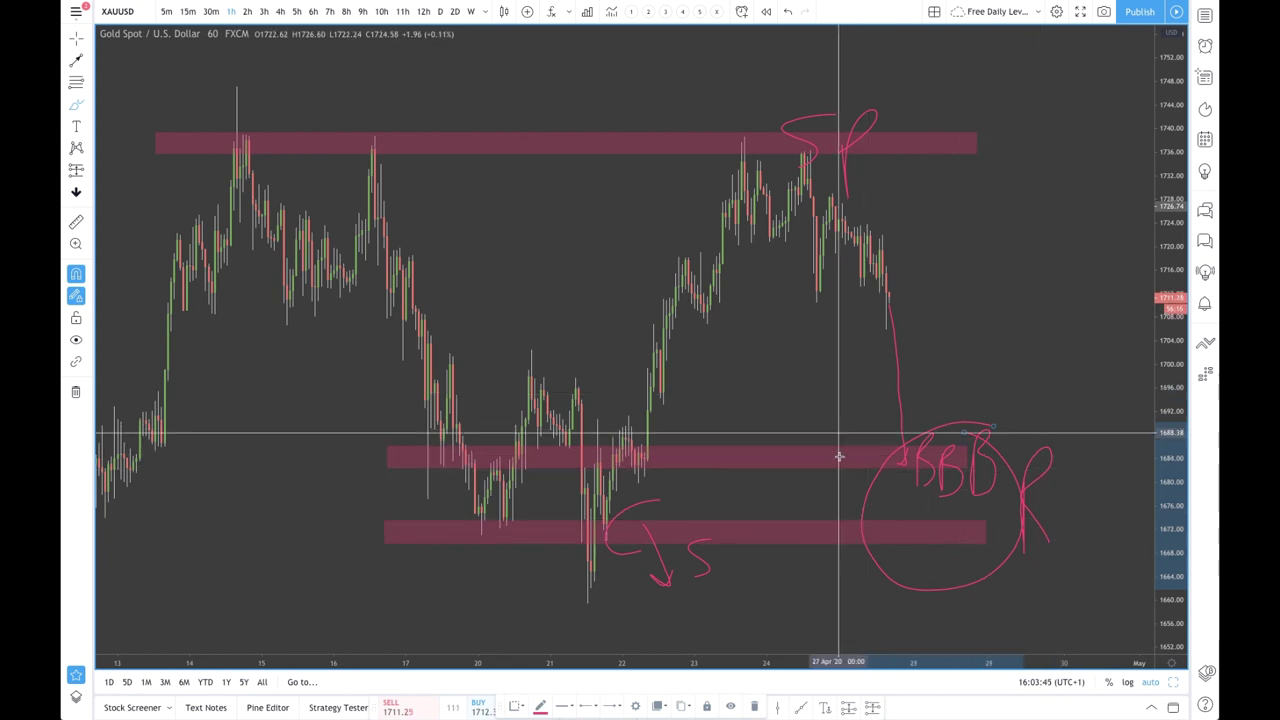
# Step: Draw a rectangular zone from 20 April 01:00 at 1671.10 to 29 April 15:00 at 1658.44, and apply the "2. CPR" template
pyautogui.scroll(-3, 975, 540)
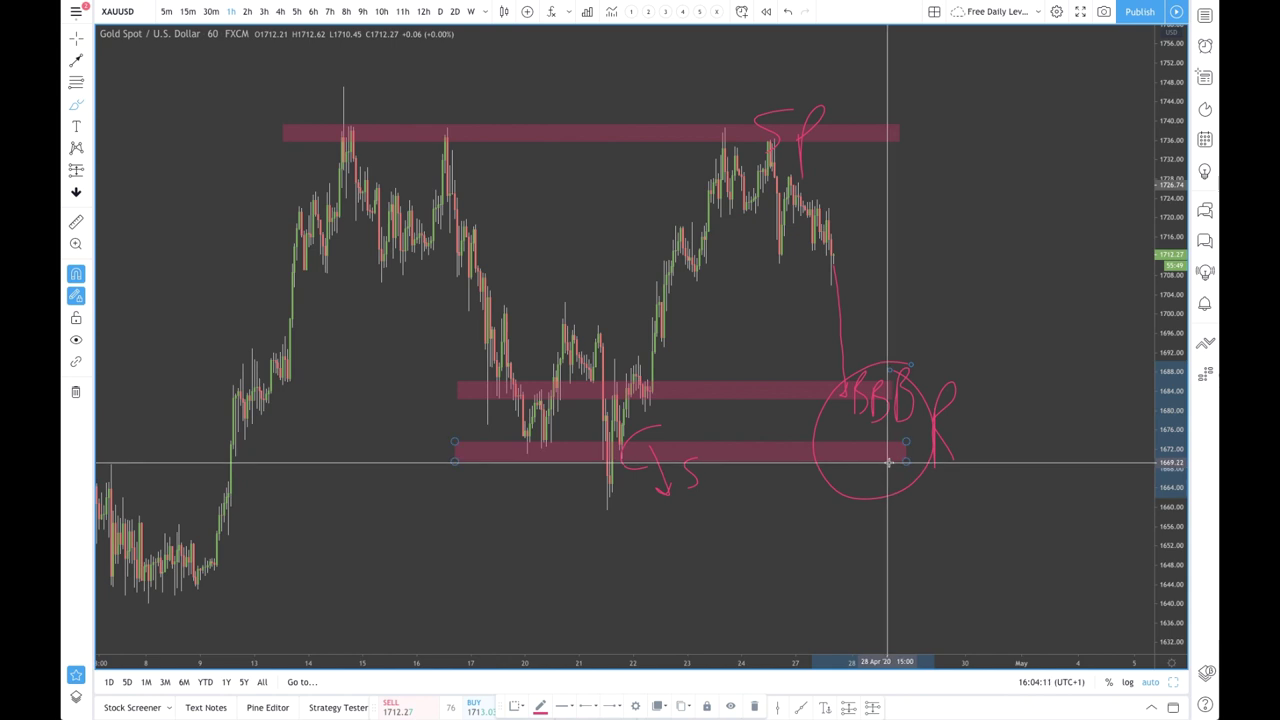
pyautogui.scroll(-5, 905, 460)
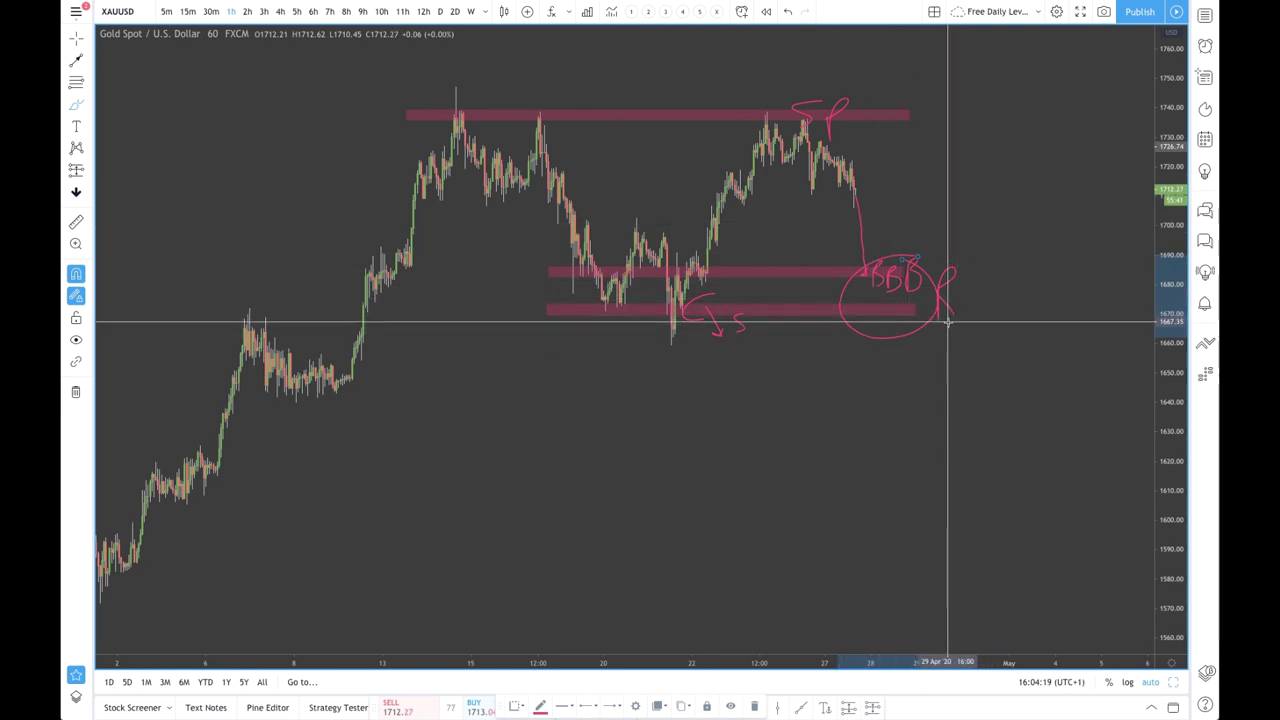
pyautogui.click(89, 82)
pyautogui.click(90, 106)
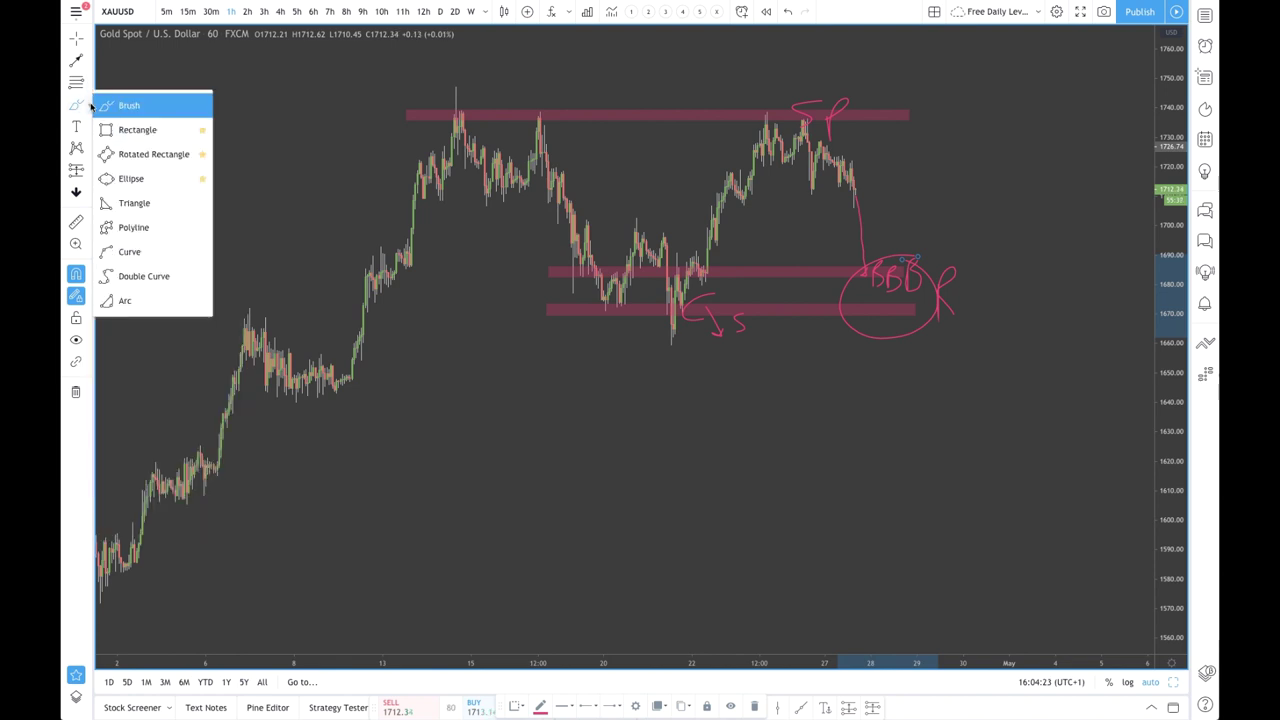
pyautogui.click(124, 130)
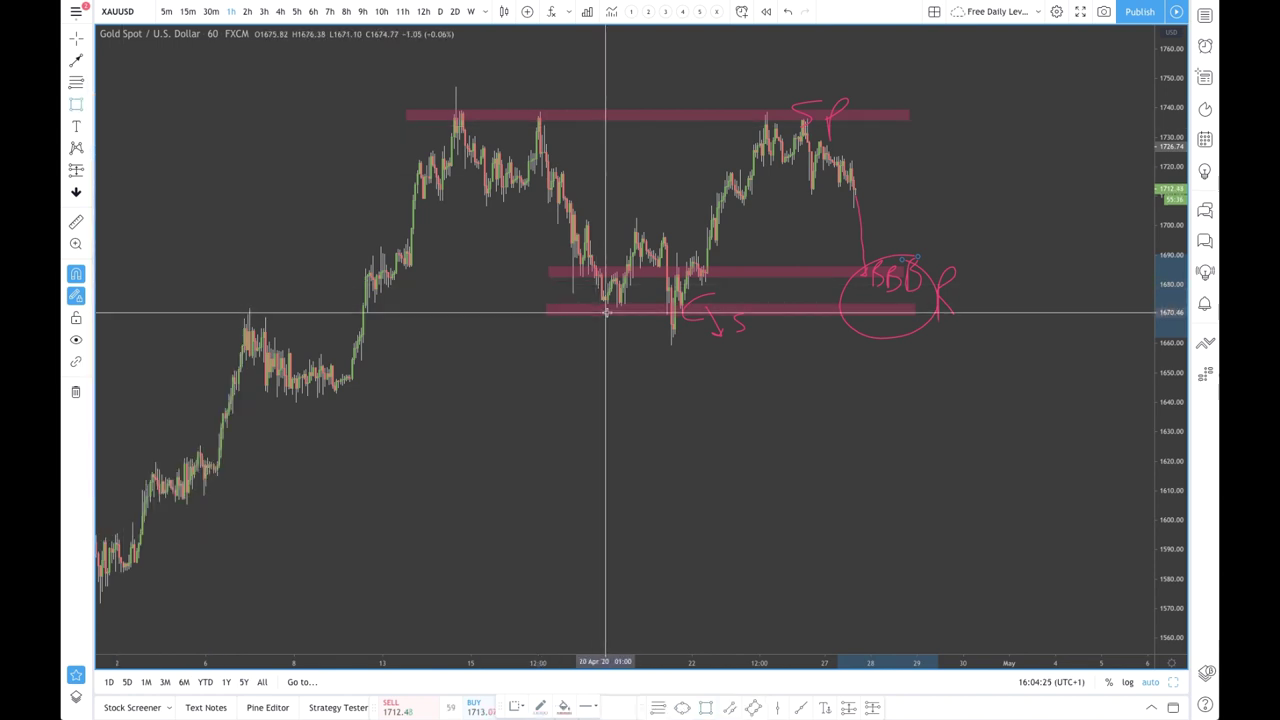
pyautogui.click(606, 310)
pyautogui.click(944, 347)
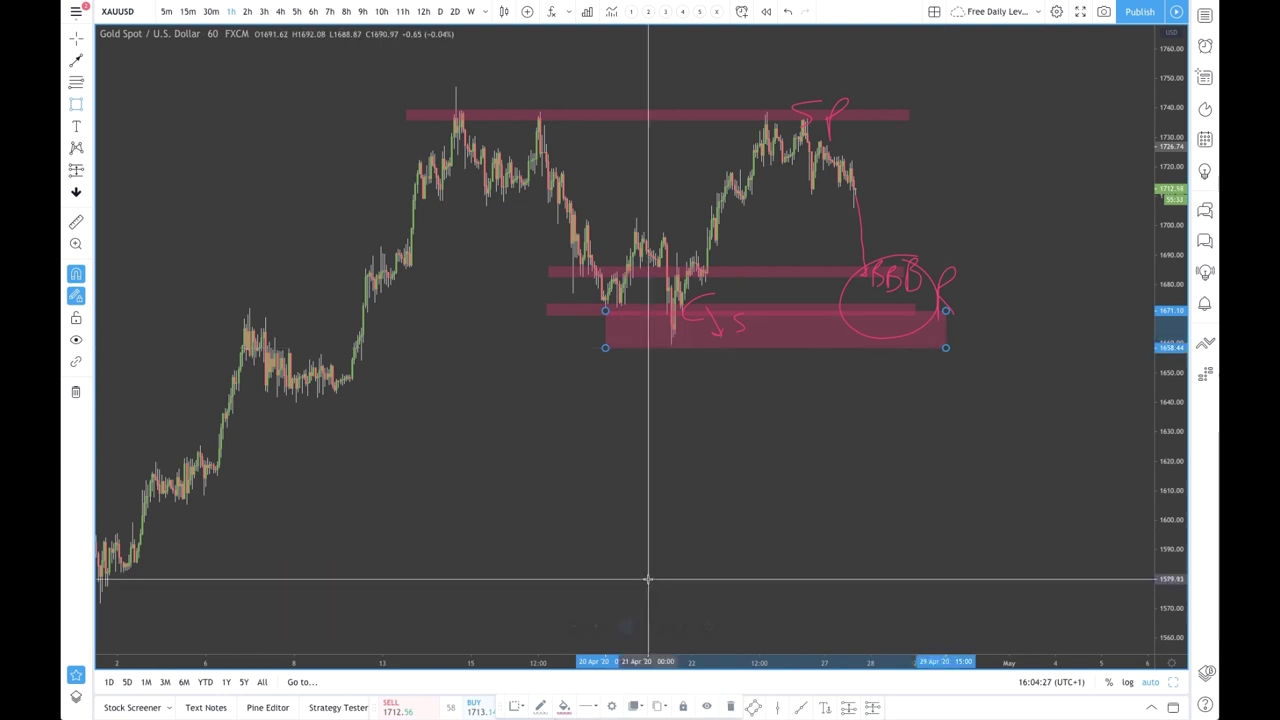
pyautogui.click(514, 707)
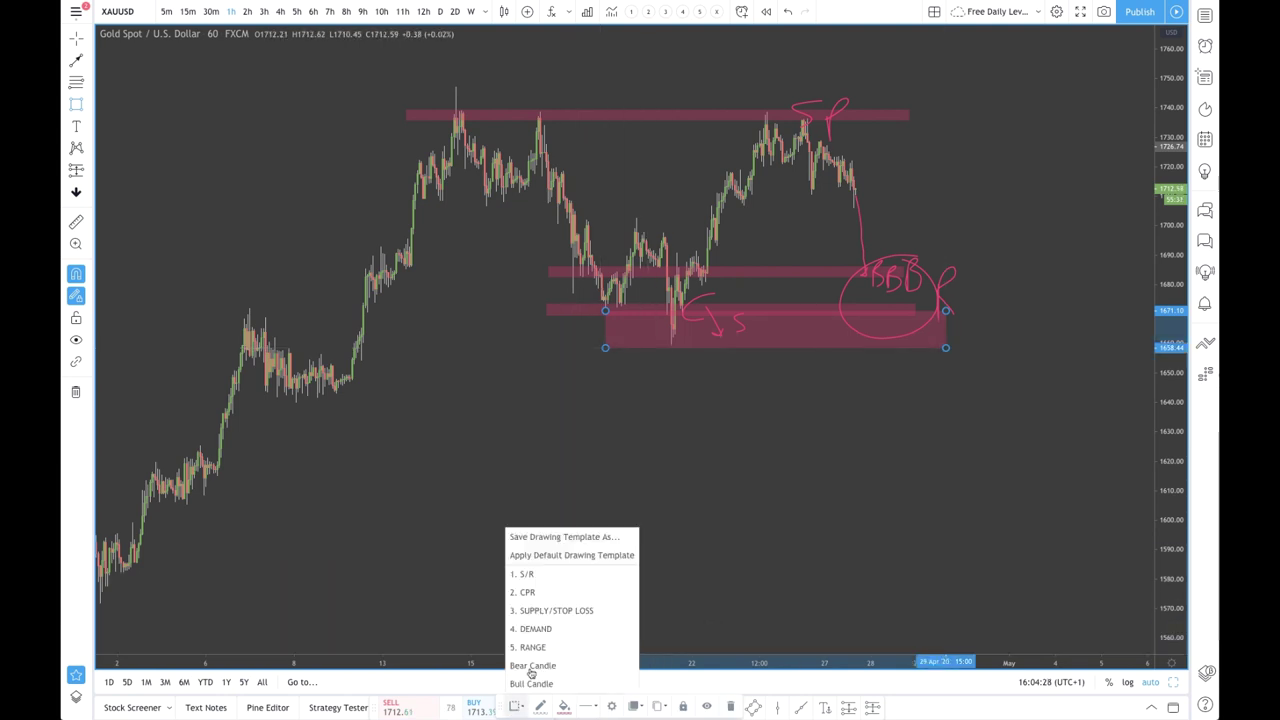
pyautogui.click(552, 594)
pyautogui.scroll(3, 929, 410)
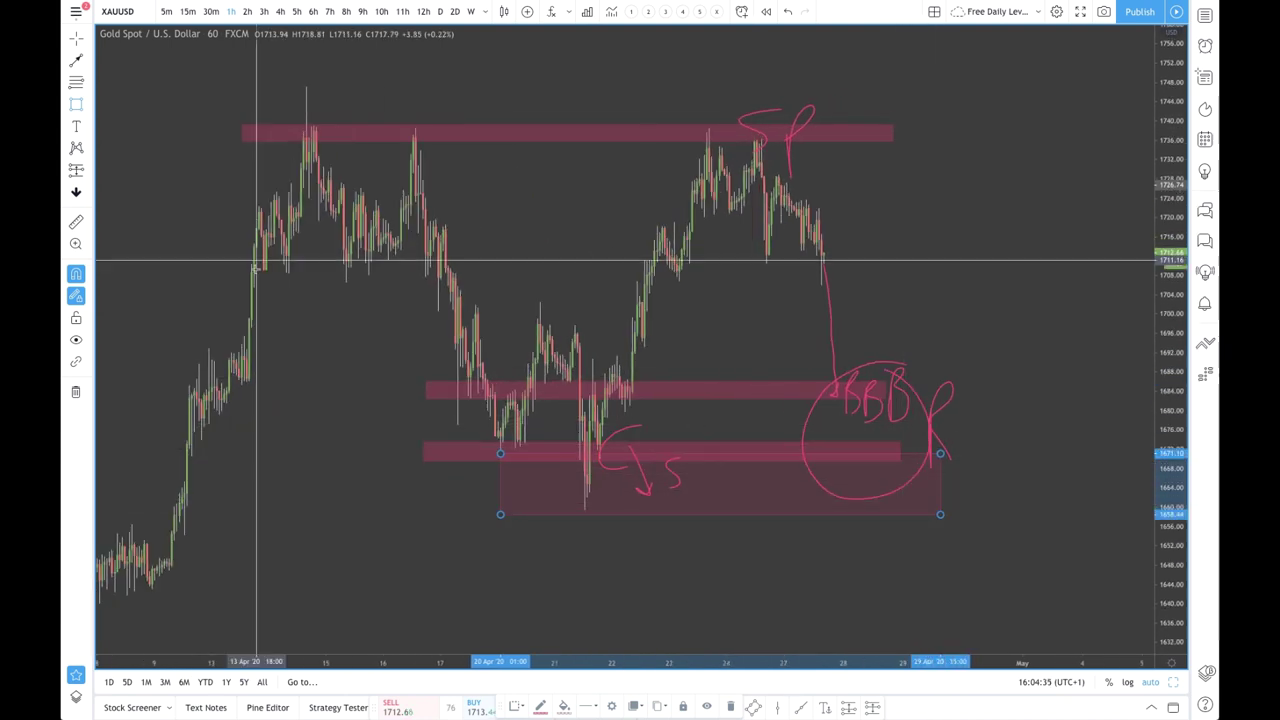
# Step: Draw an upward arrow from the circled reversal area at 28 April 13:00, 1665.80, to 1 May 11:00 at 1712.44
pyautogui.click(875, 479)
pyautogui.click(1048, 257)
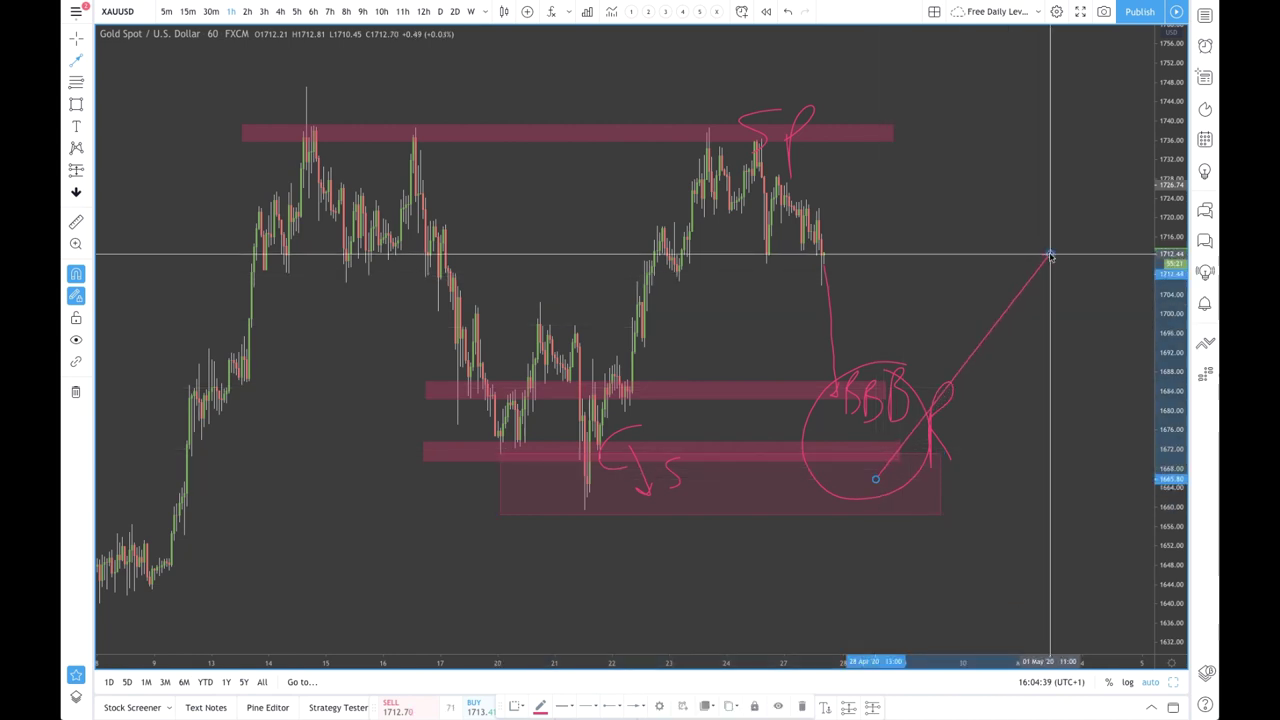
pyautogui.scroll(-2, 851, 498)
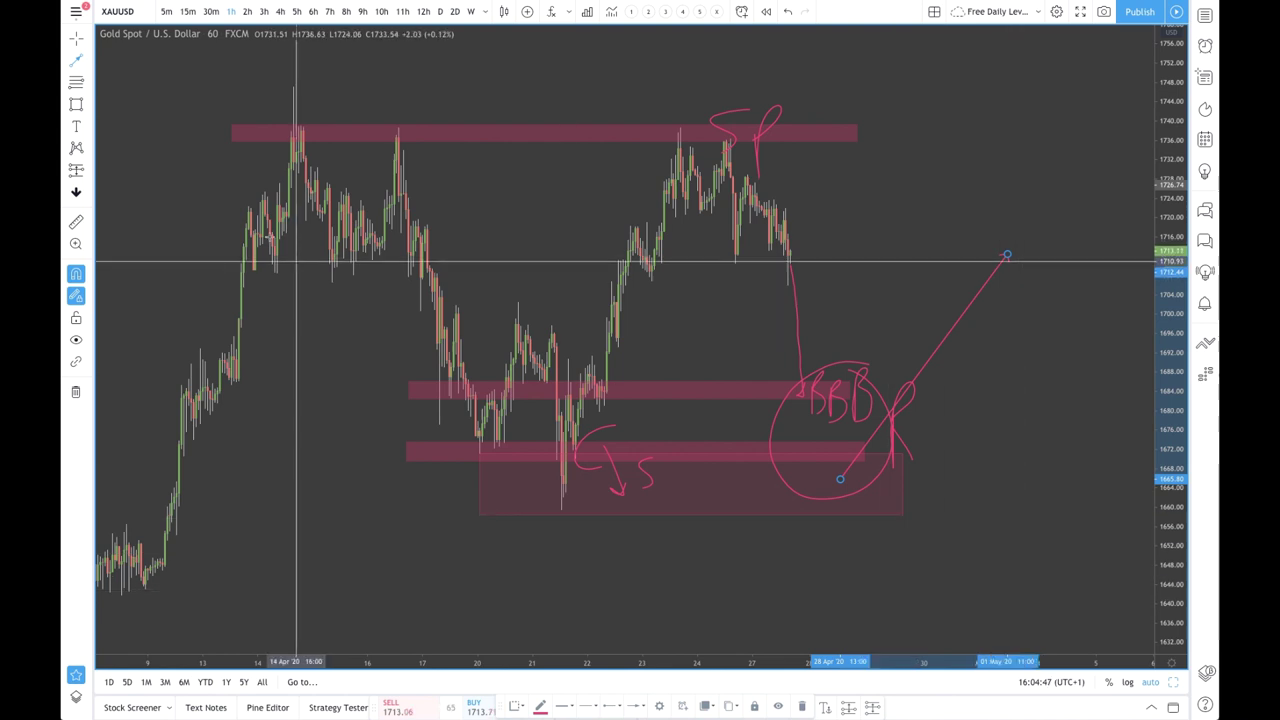
pyautogui.click(88, 60)
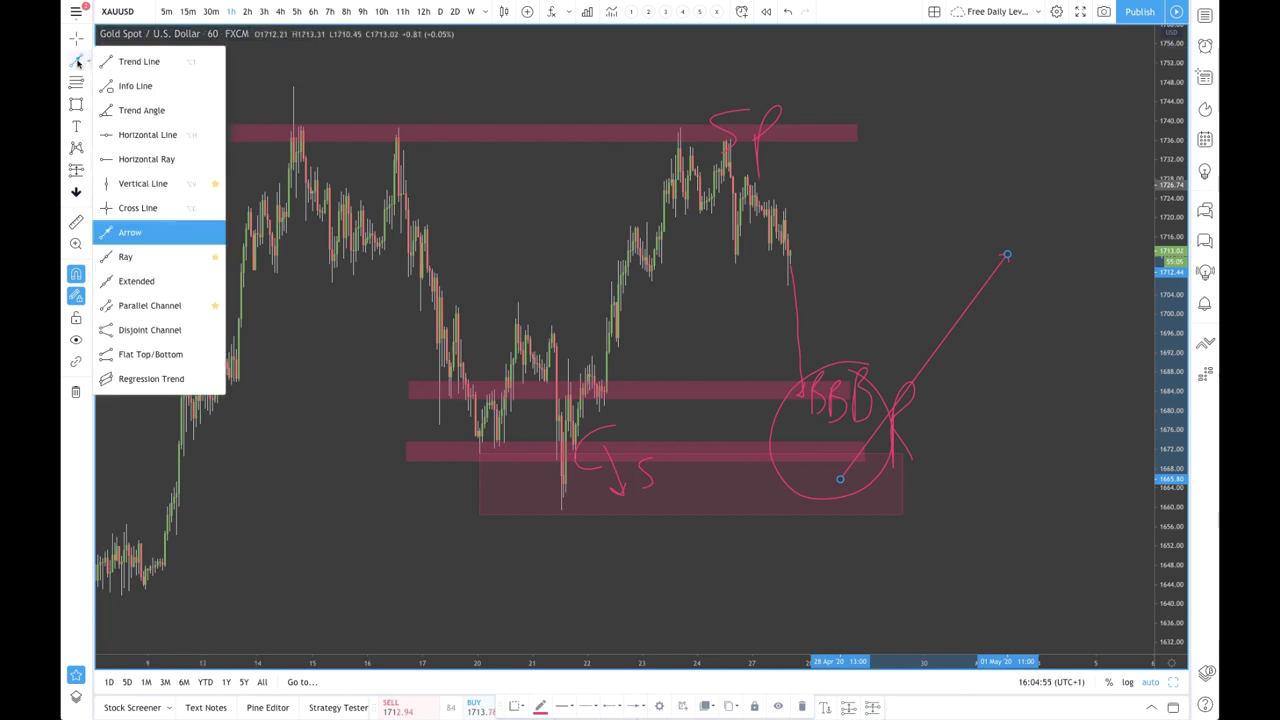
pyautogui.click(824, 483)
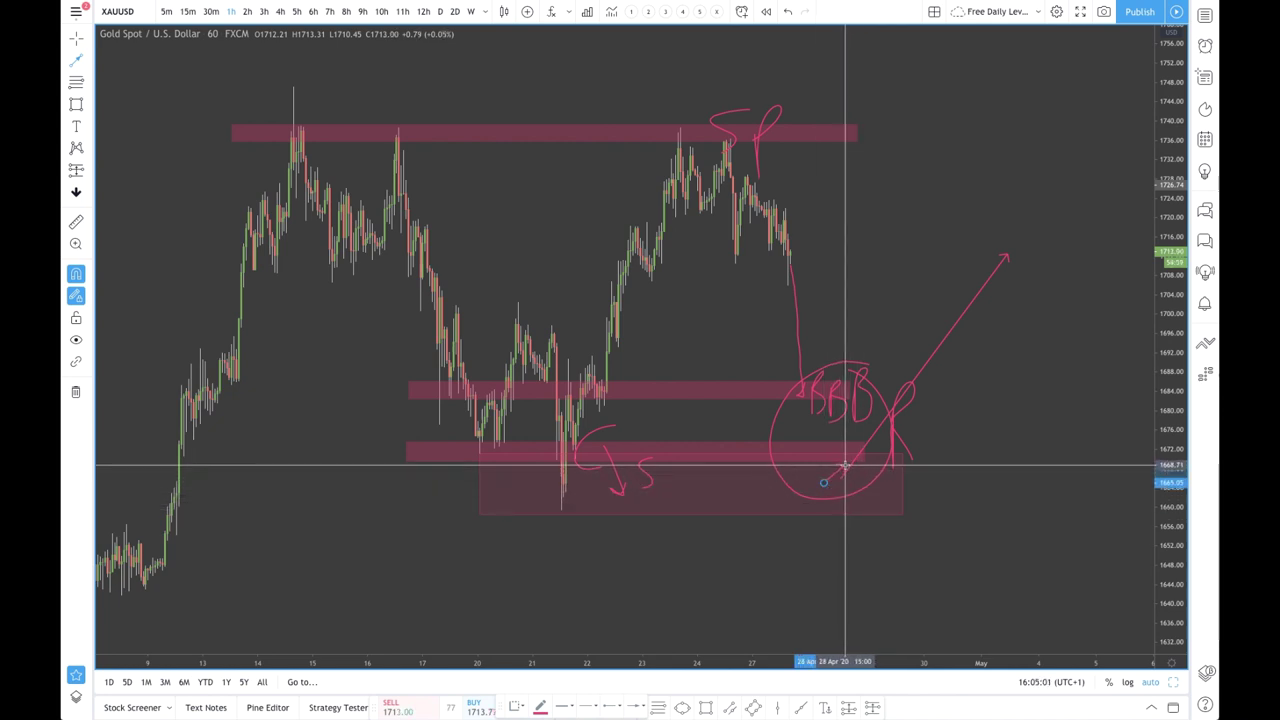
pyautogui.press('Escape')
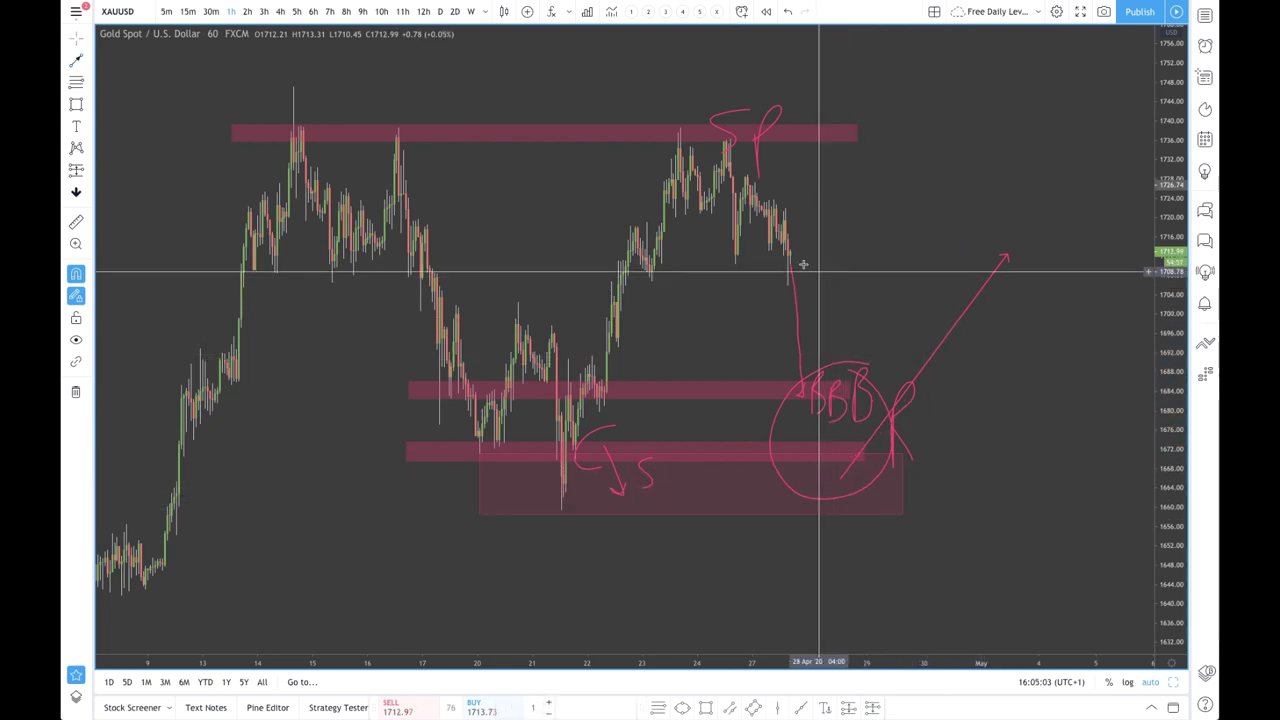
# Step: Draw a downward arrow from the bottom of the circled area at 1663.15 to 29 April 01:00 at 1639.13
pyautogui.click(76, 61)
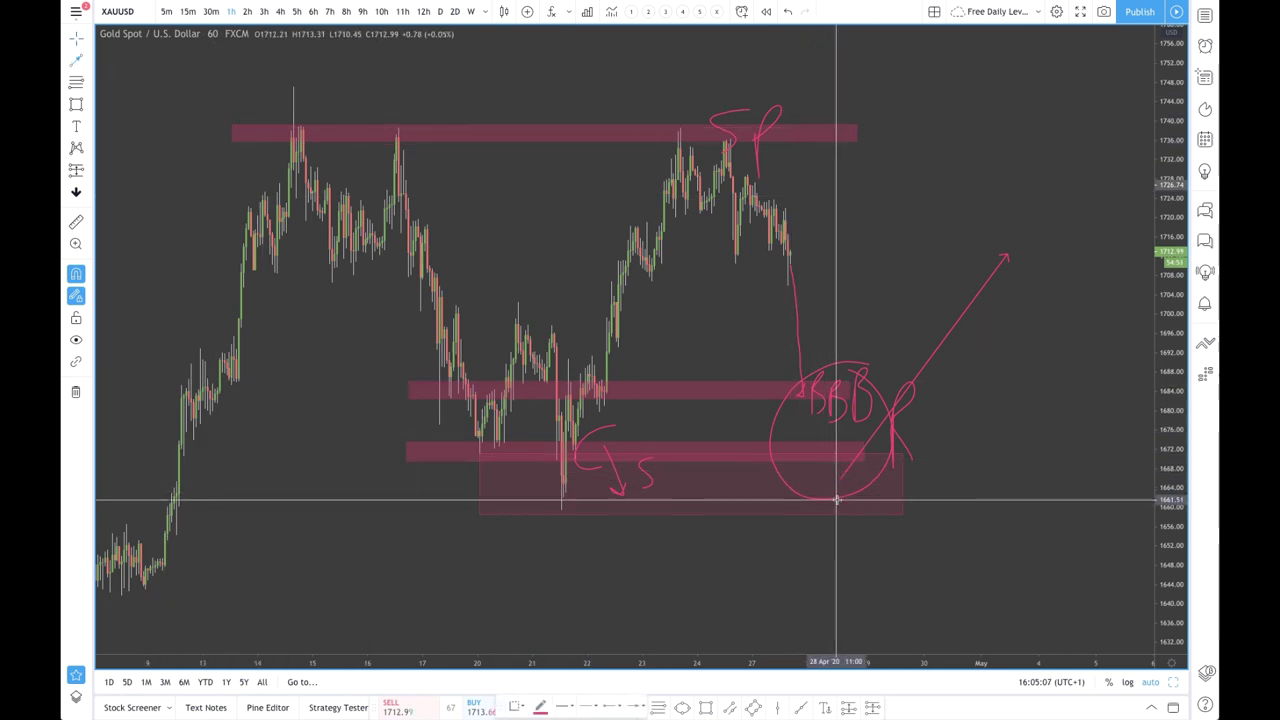
pyautogui.moveTo(831, 491); pyautogui.dragTo(865, 597)
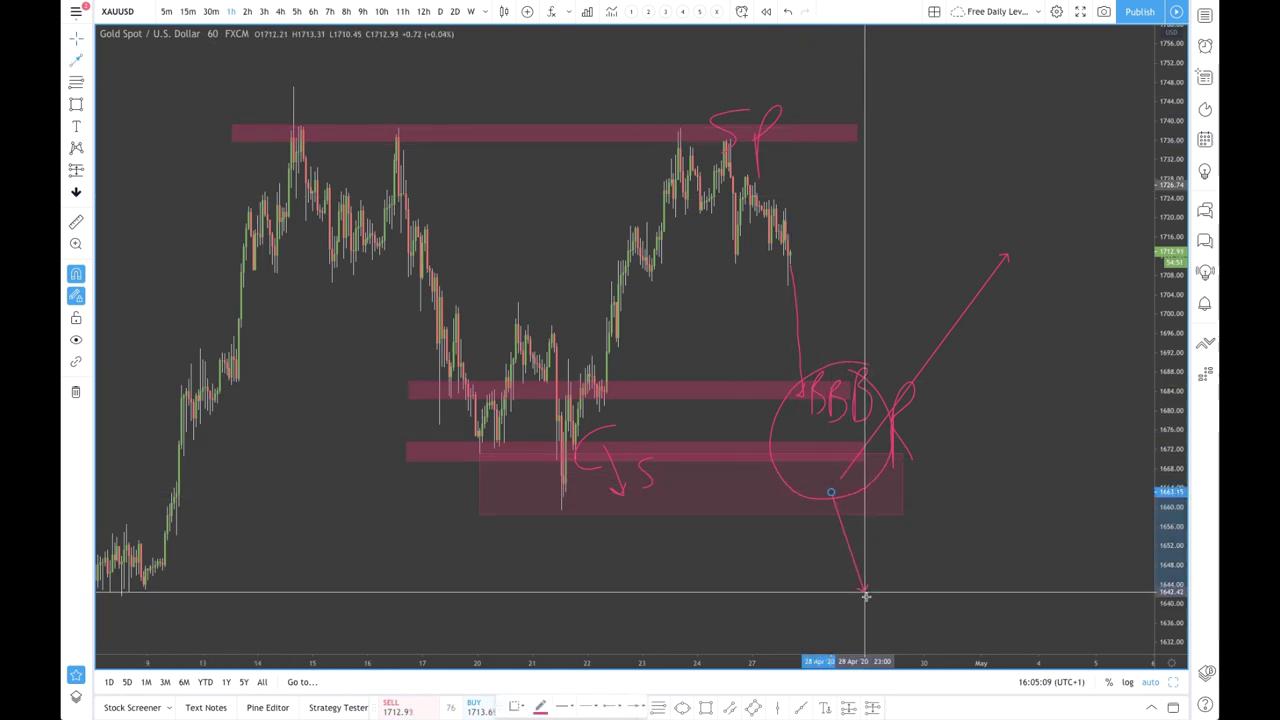
pyautogui.hotkey('ctrl', 'z')
pyautogui.moveTo(831, 491)
pyautogui.mouseDown()
pyautogui.moveTo(834, 543)
pyautogui.moveTo(869, 607)
pyautogui.mouseUp()
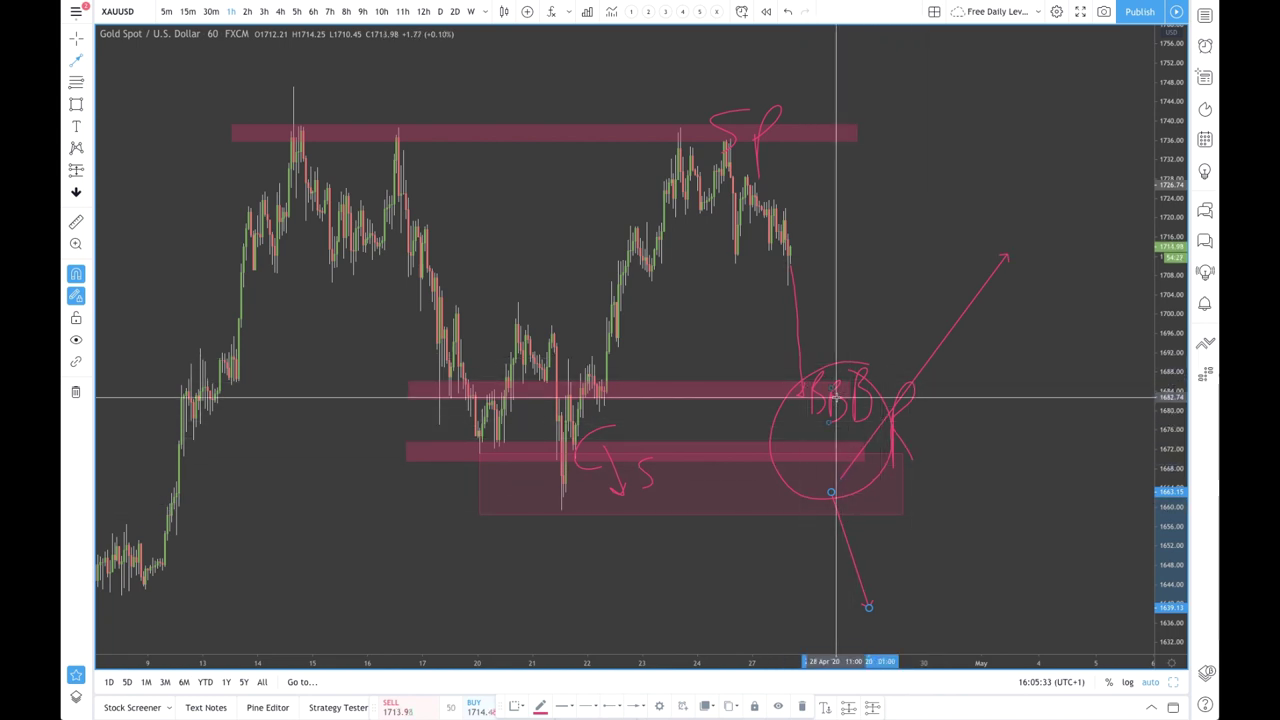
# Step: Extend the start of the narrow zone near 1672 back to 2 April 06:00, across the early April highs
pyautogui.scroll(-3, 830, 437)
pyautogui.scroll(-1, 830, 437)
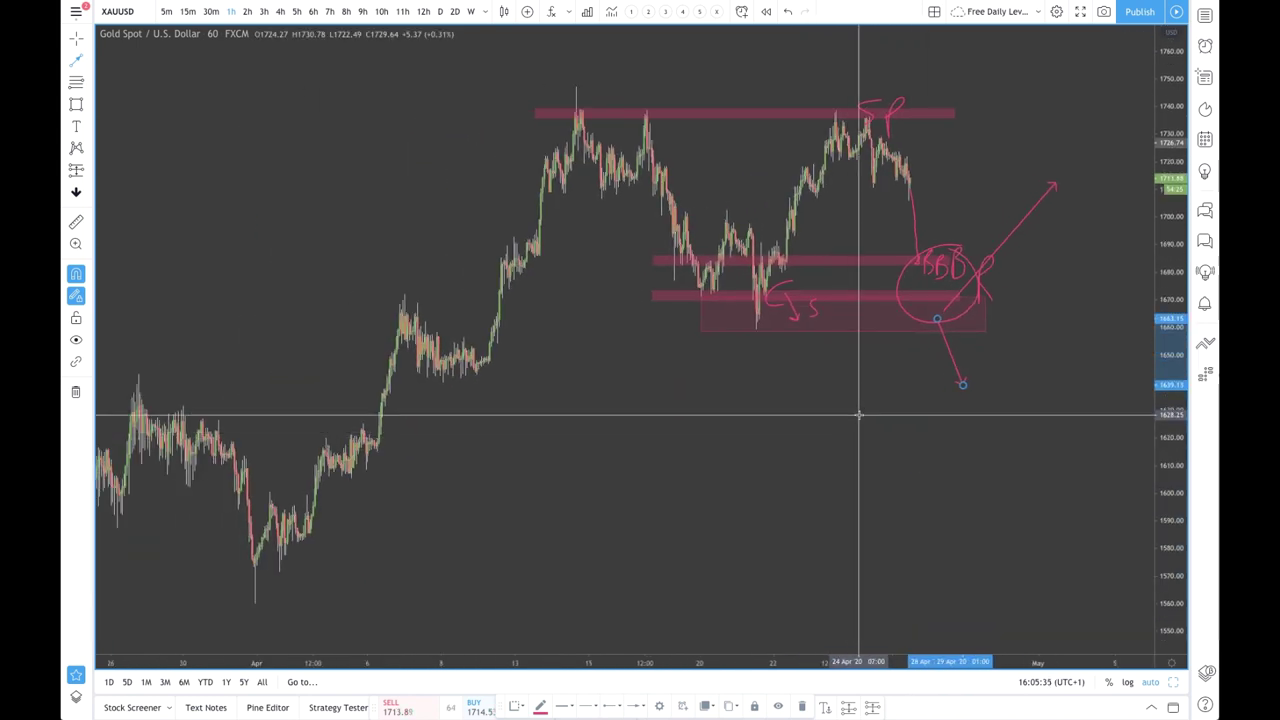
pyautogui.moveTo(651, 299); pyautogui.dragTo(303, 303)
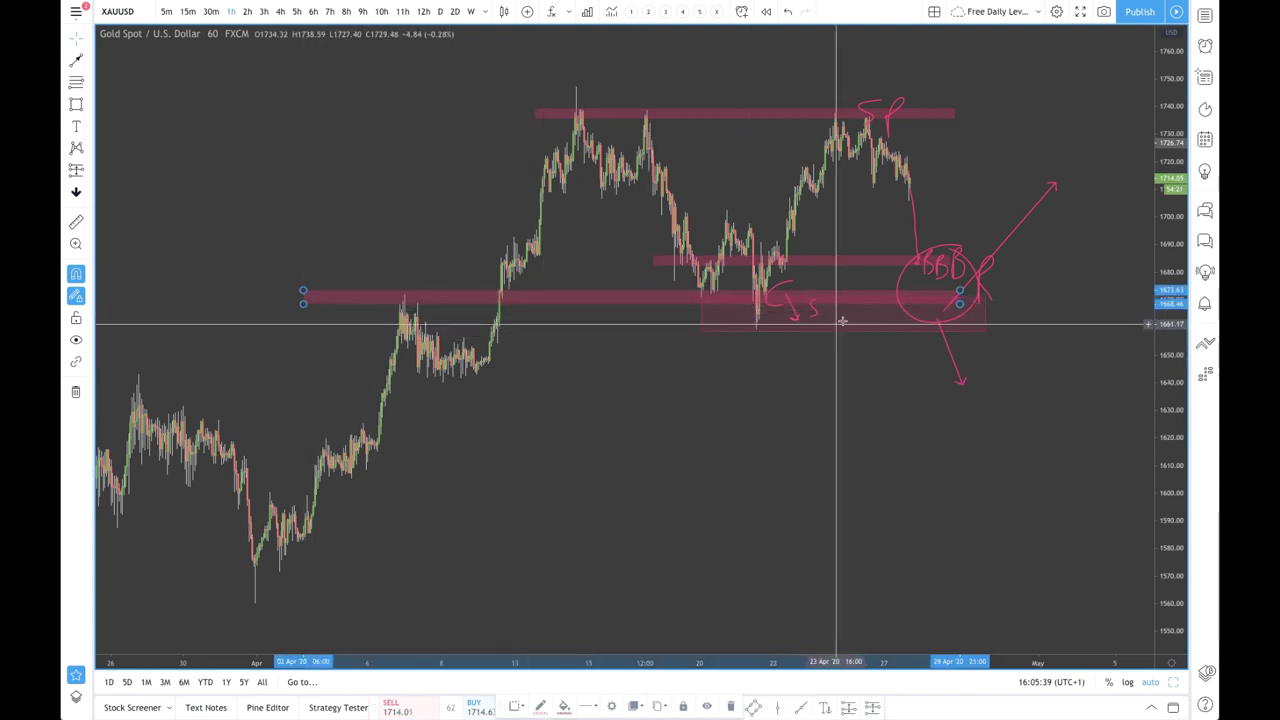